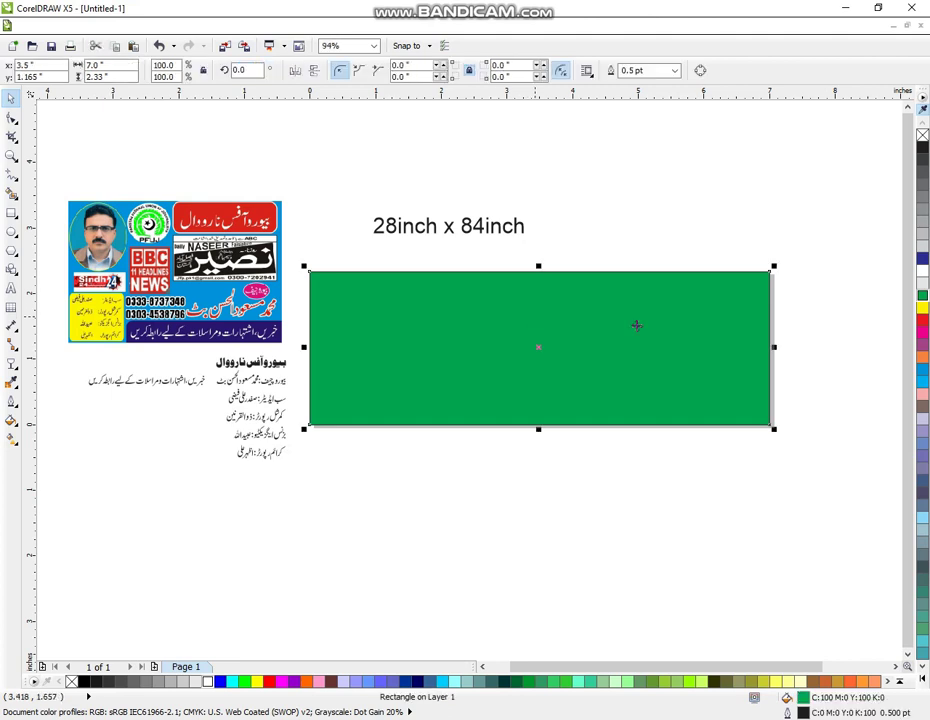
Step: Fill the banner rectangle dark green and add a linear transparency fading toward the lower right
left_click_drag(926, 303, 900, 336)
left_click(718, 494)
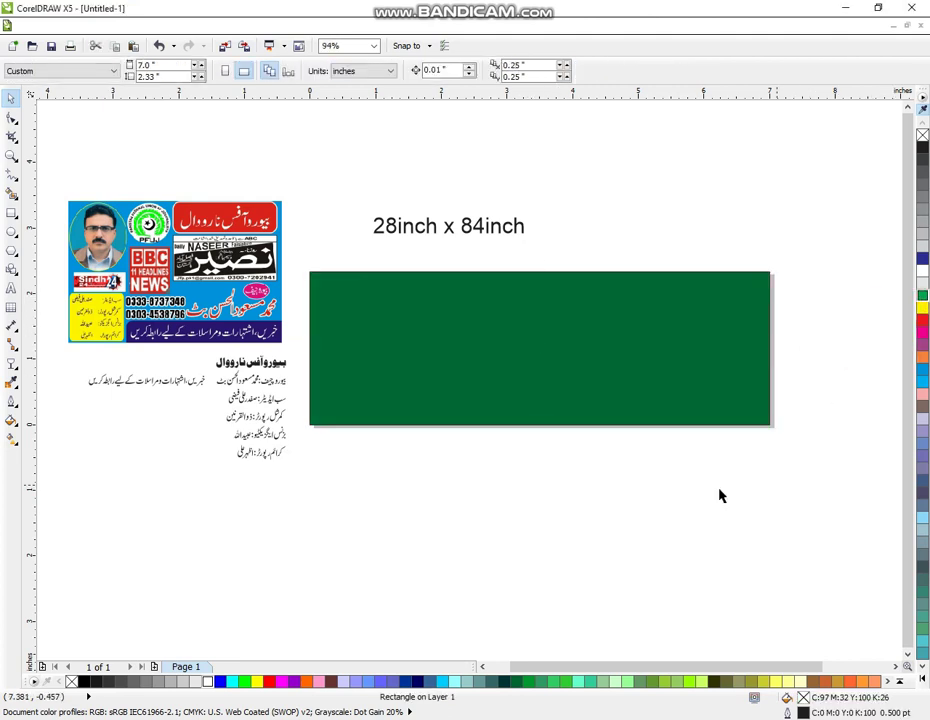
left_click(401, 374)
left_click(12, 363)
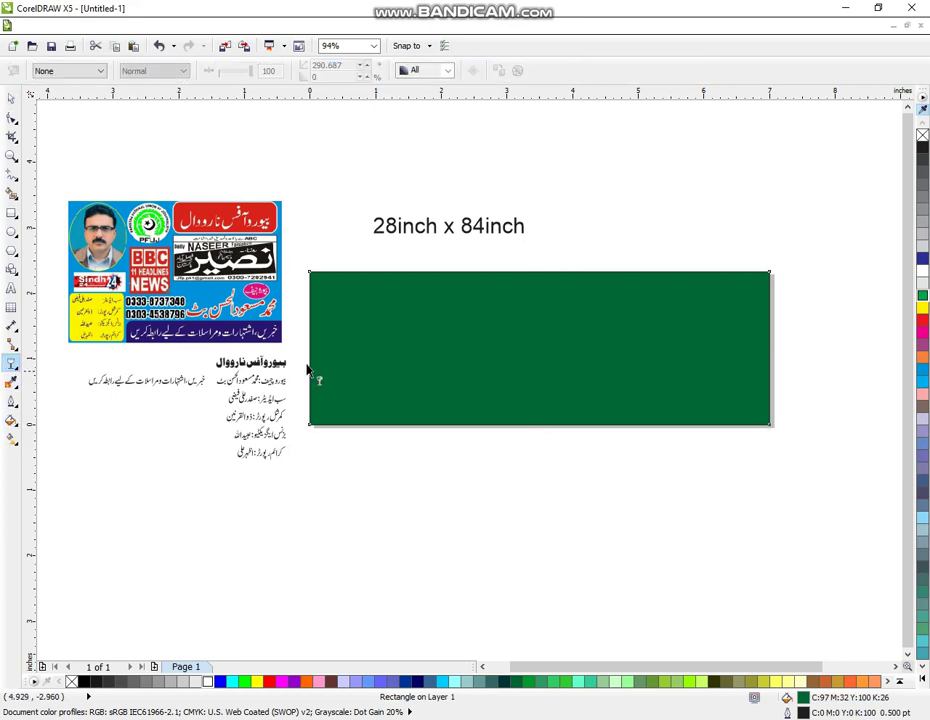
left_click_drag(621, 375, 764, 417)
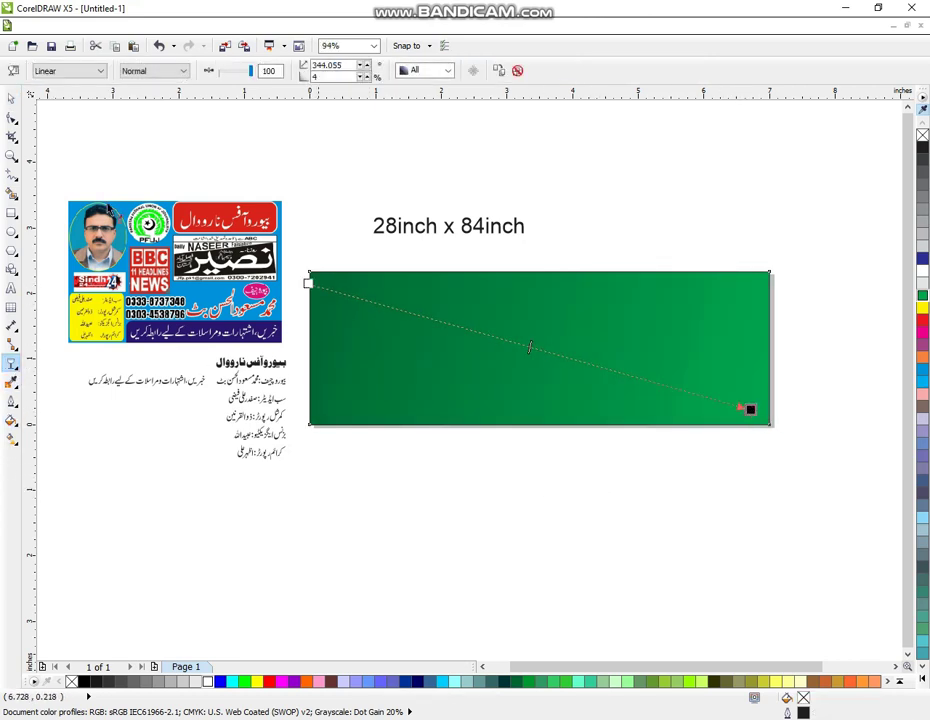
left_click(11, 98)
left_click(438, 453)
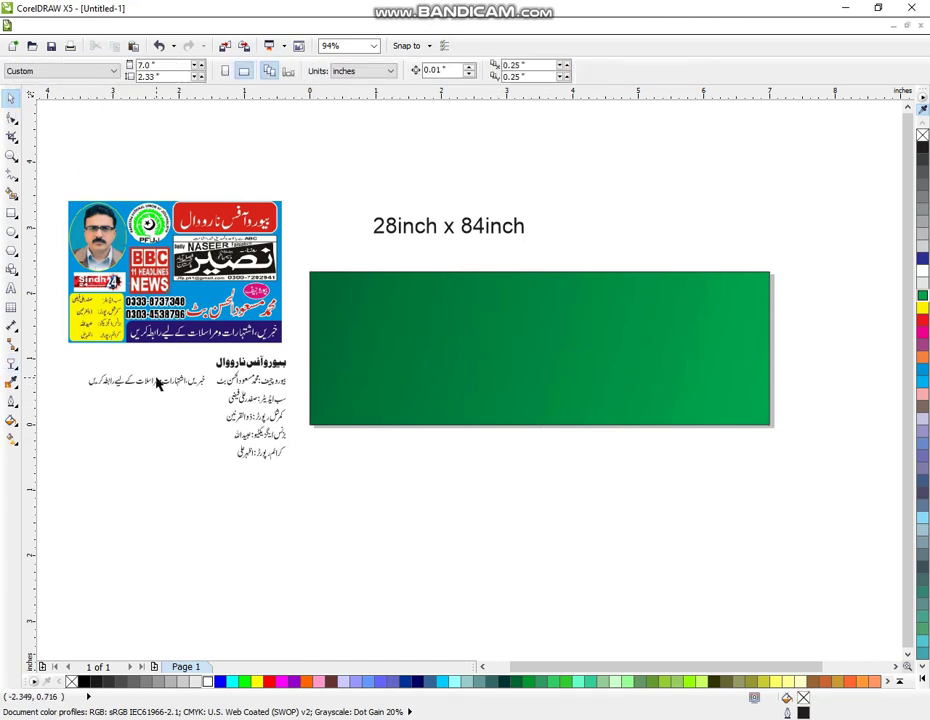
Step: Move the Urdu text block below the green rectangle and zoom to frame both
left_click_drag(196, 389, 552, 477)
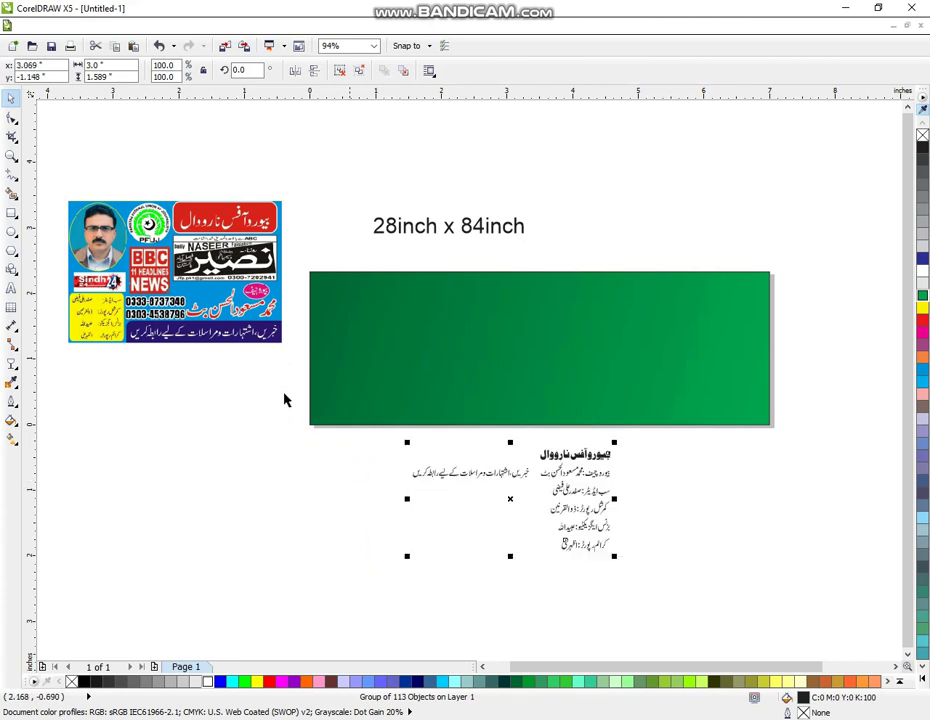
left_click(11, 155)
key("F3")
left_click_drag(180, 217, 767, 537)
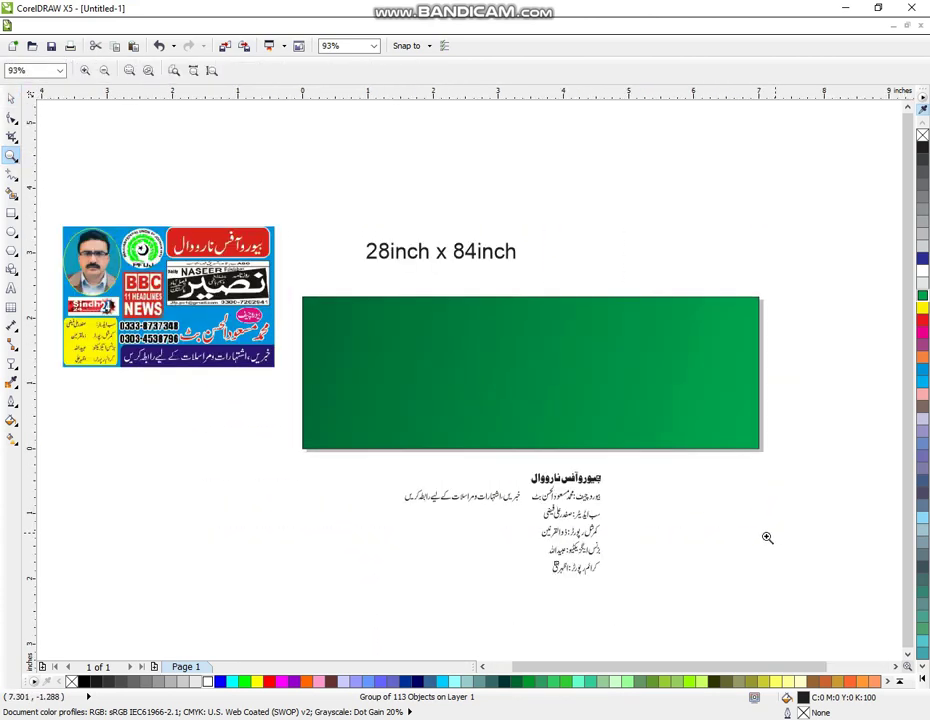
left_click(11, 97)
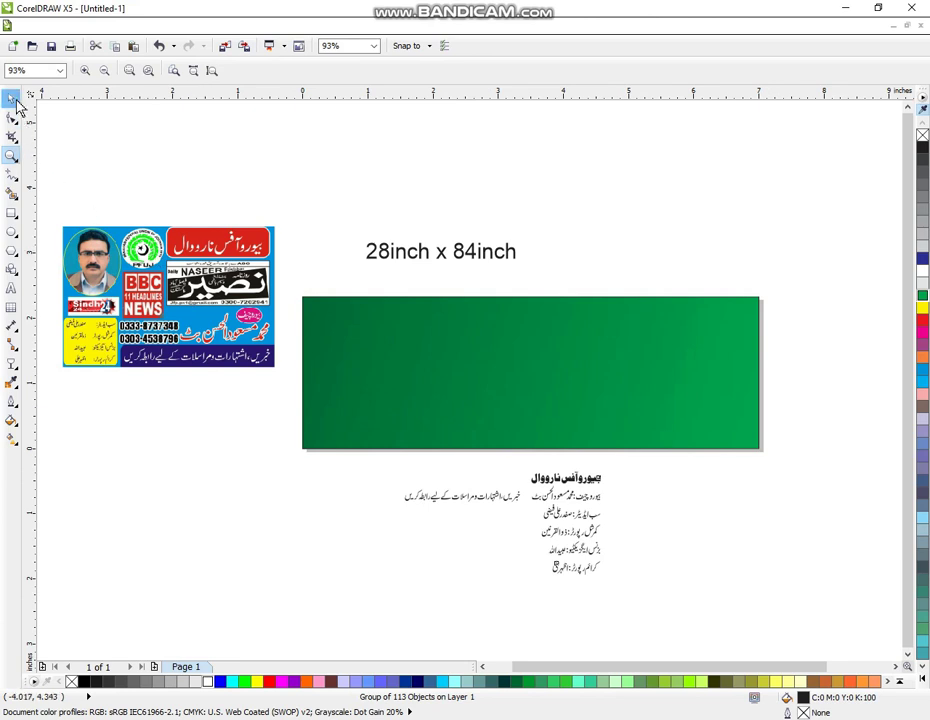
Step: Ungroup the Urdu text block with Ctrl+U and select only its heading line
key("ctrl+u")
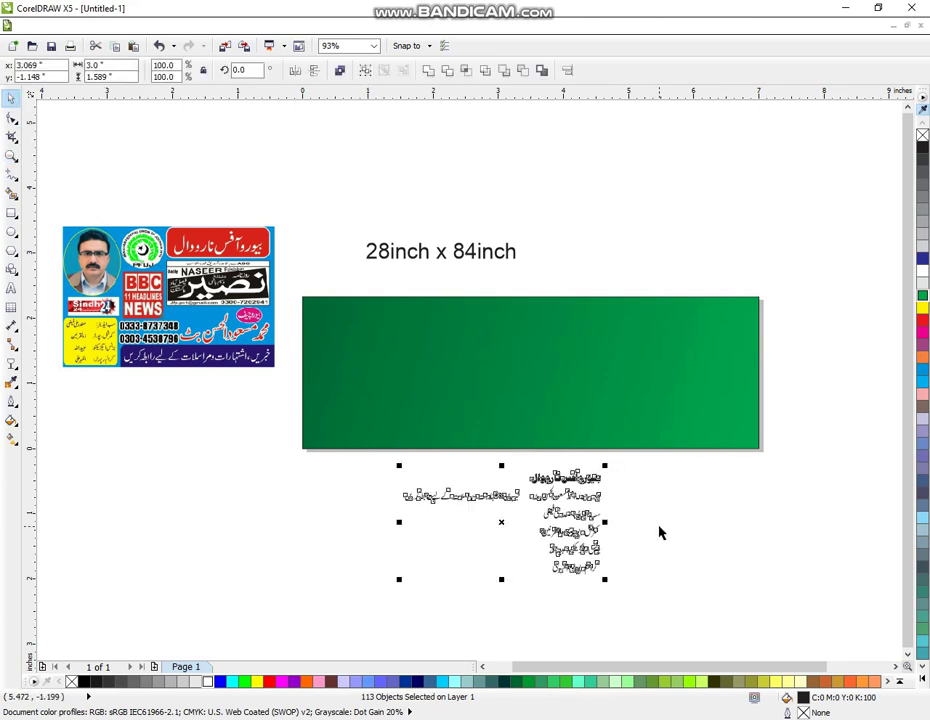
key("super+space")
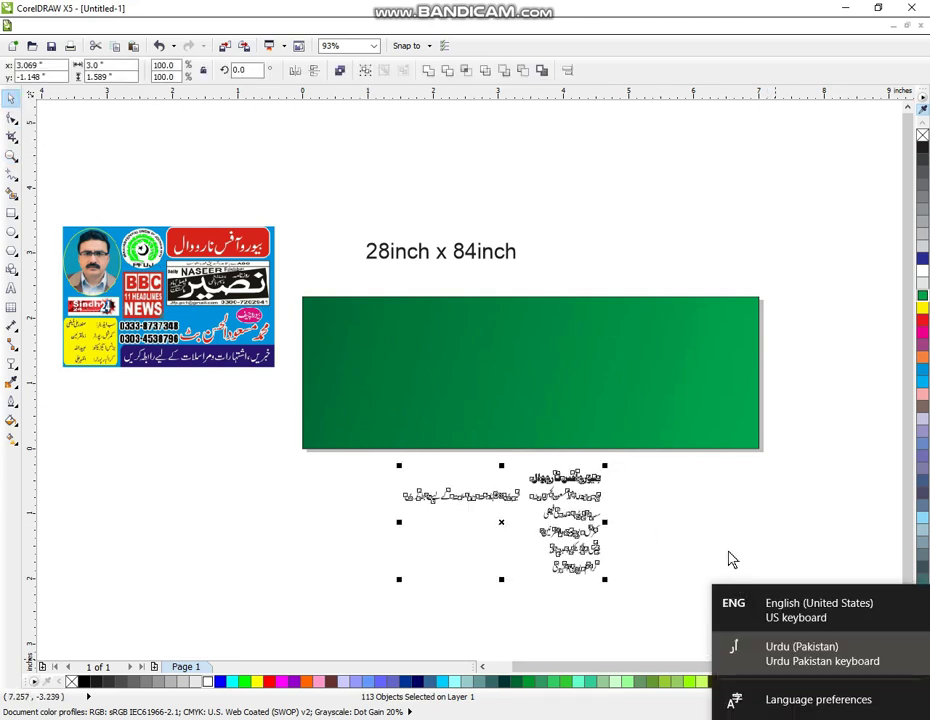
key("super+space")
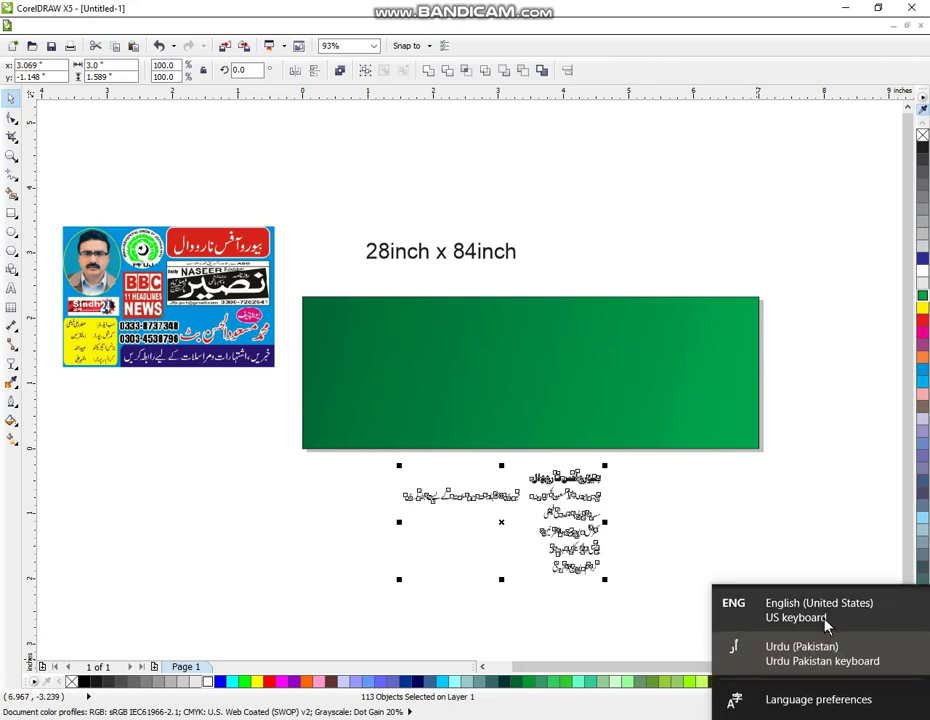
left_click(781, 542)
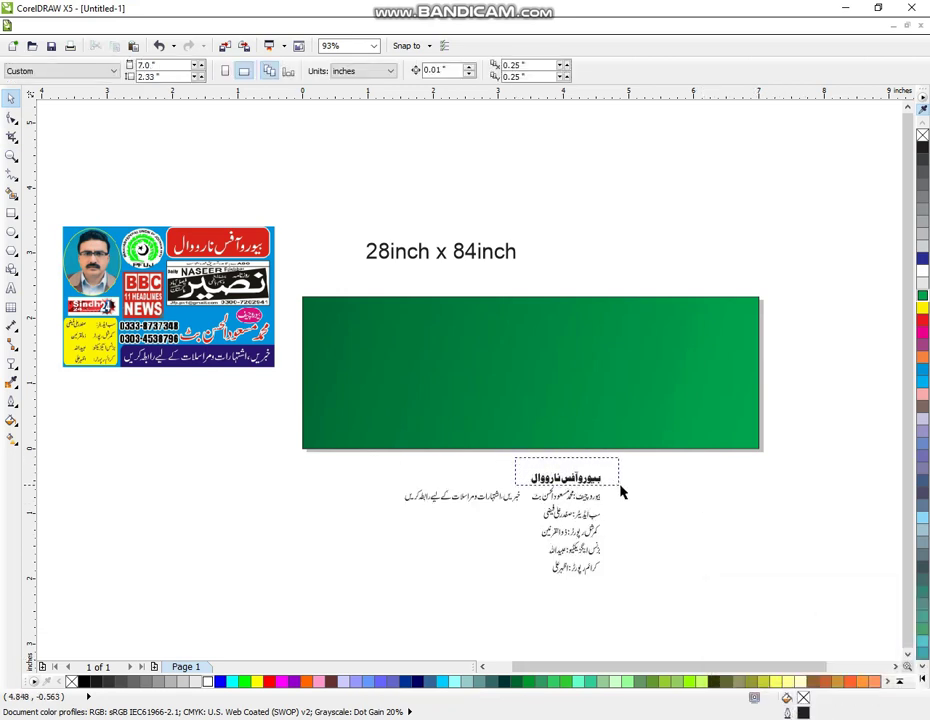
left_click_drag(620, 491, 697, 462)
Step: Move the Urdu heading into the banner's top, enlarge it, group it and centre it on the rectangle
left_click_drag(572, 485, 524, 328)
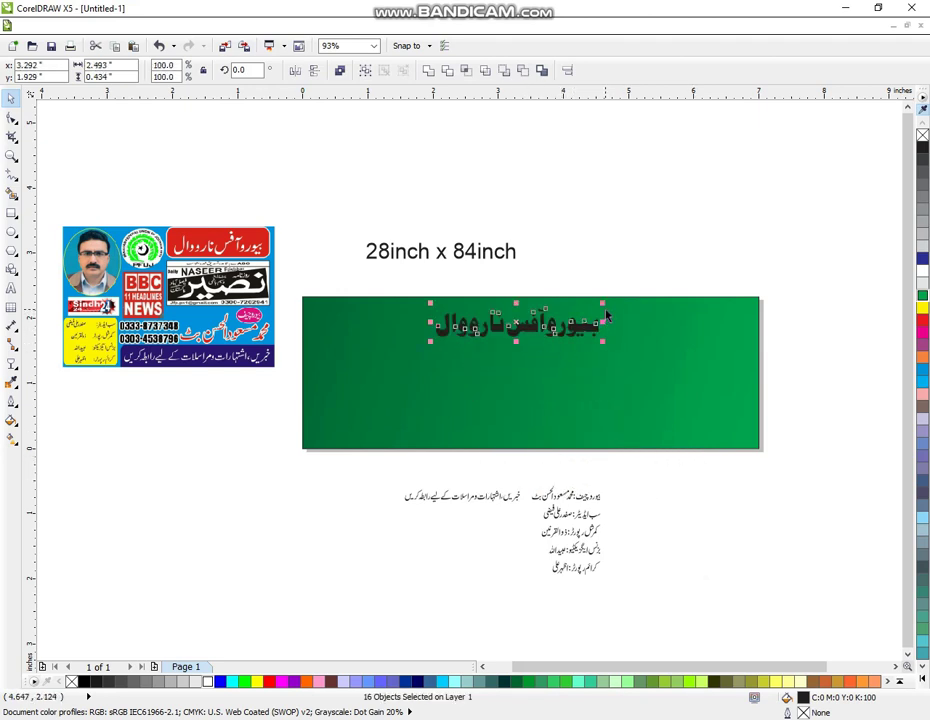
left_click_drag(603, 303, 629, 298)
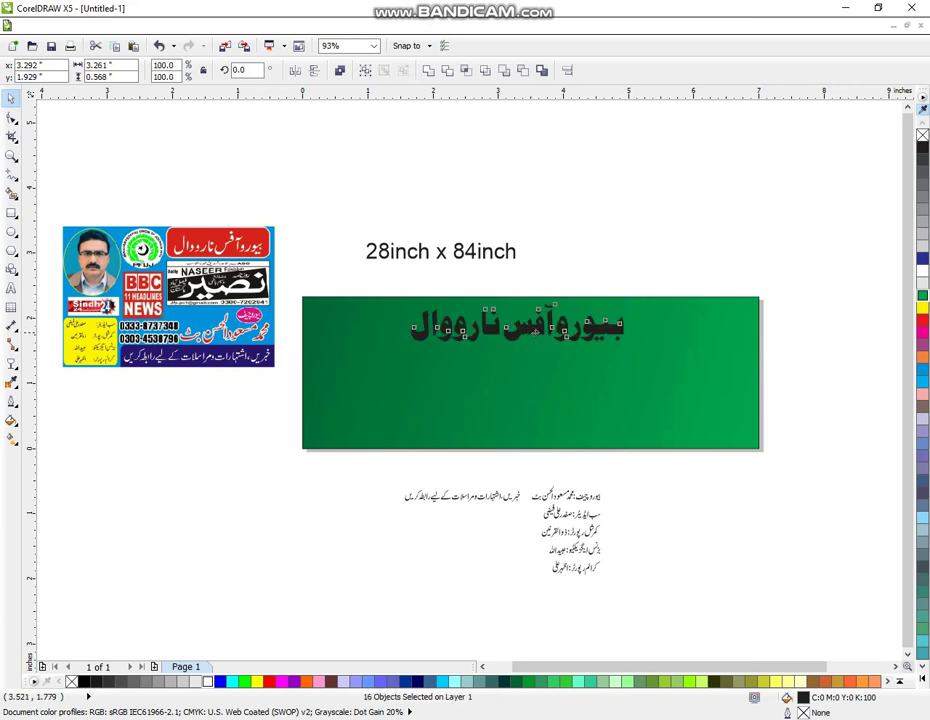
left_click_drag(530, 340, 541, 336)
key("ctrl+g")
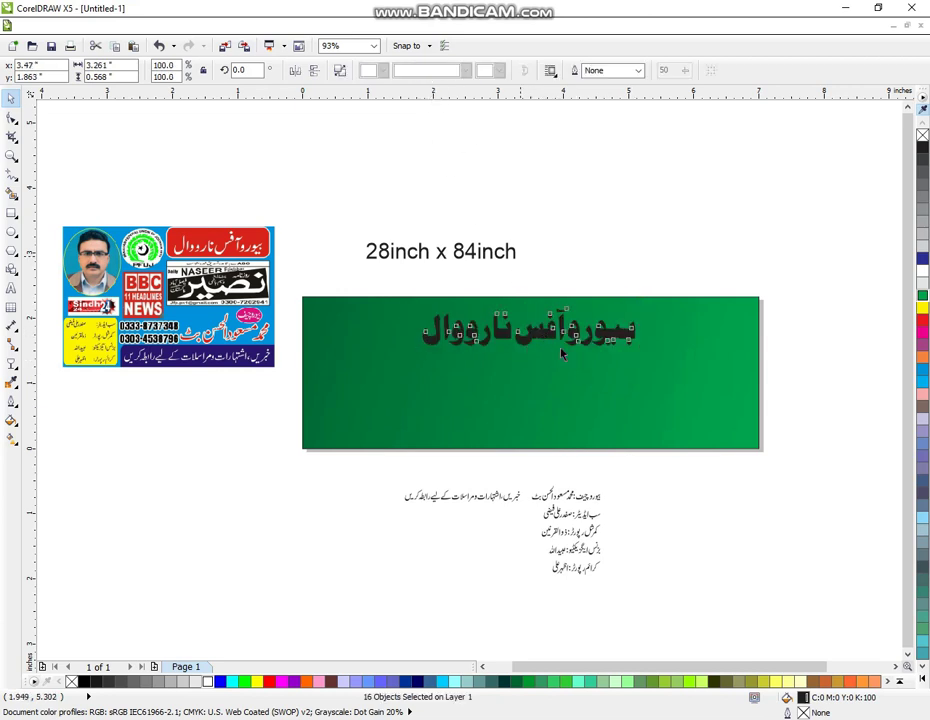
left_click(588, 400, "shift")
key("c")
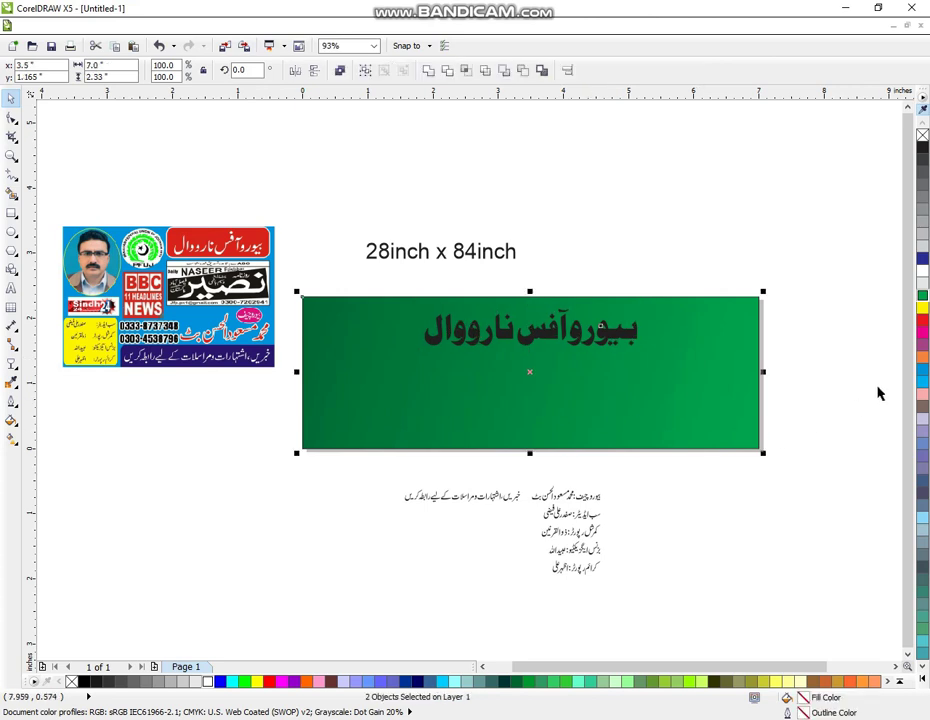
left_click_drag(405, 285, 630, 393)
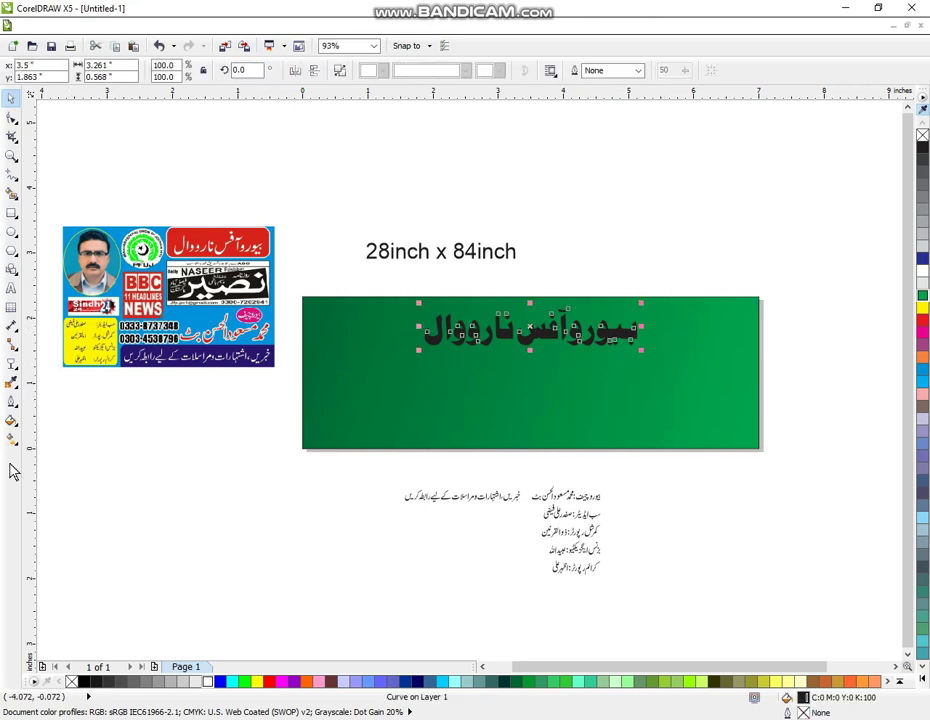
Step: Give the heading an 8.0 pt outline placed behind the fill
left_click(13, 400)
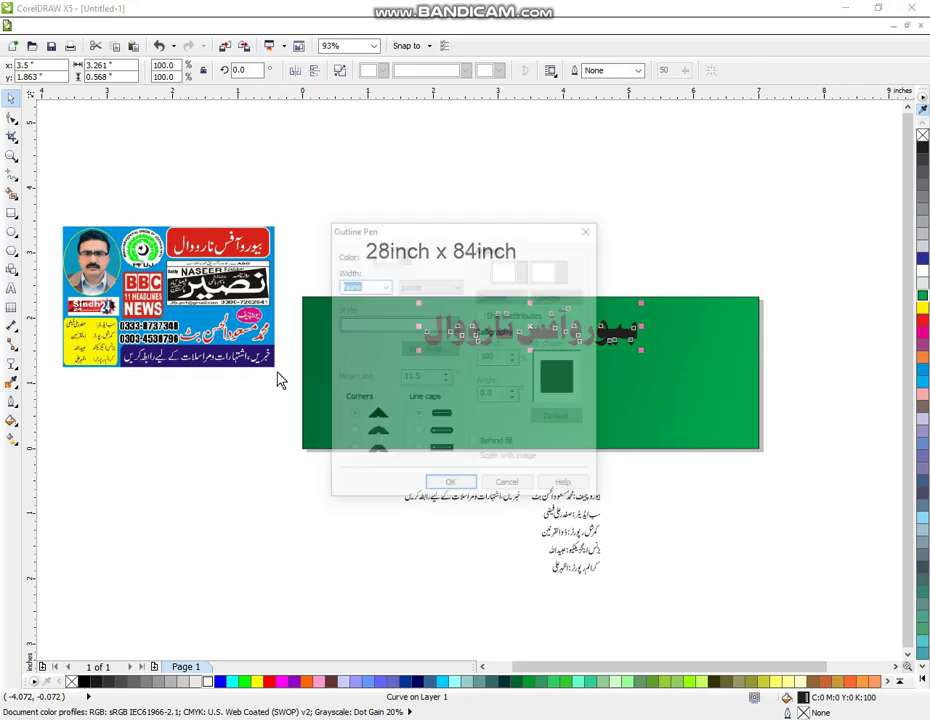
left_click(383, 286)
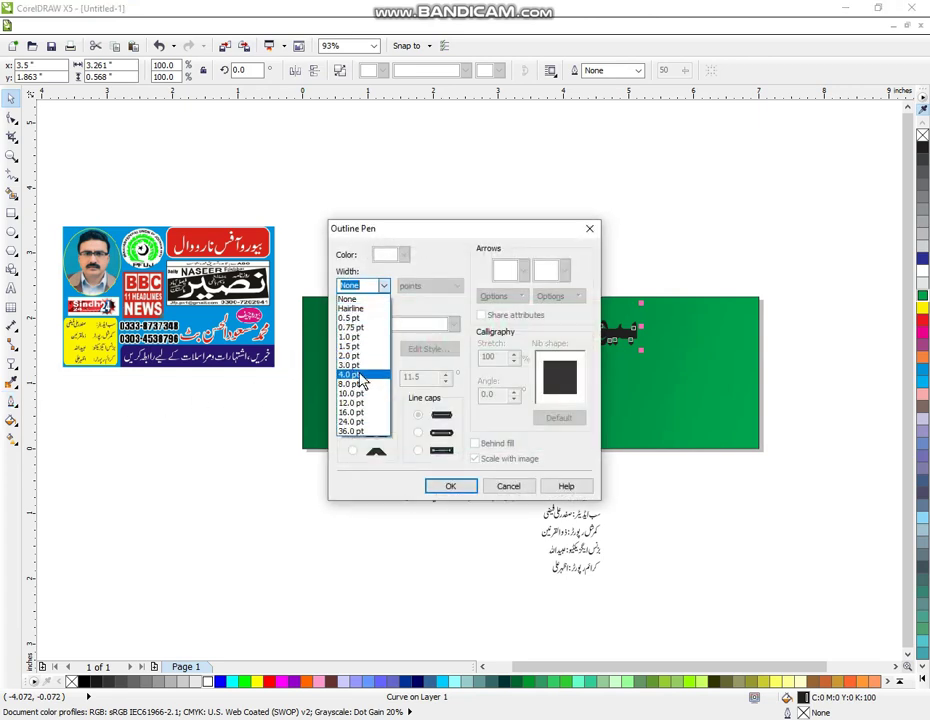
left_click(357, 384)
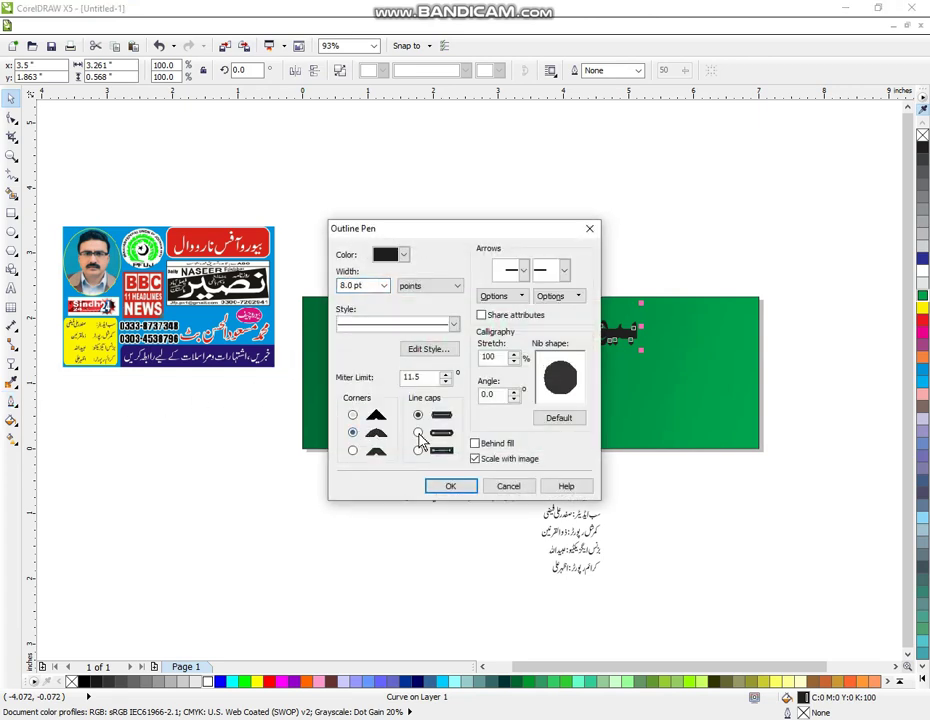
left_click(475, 444)
left_click(465, 487)
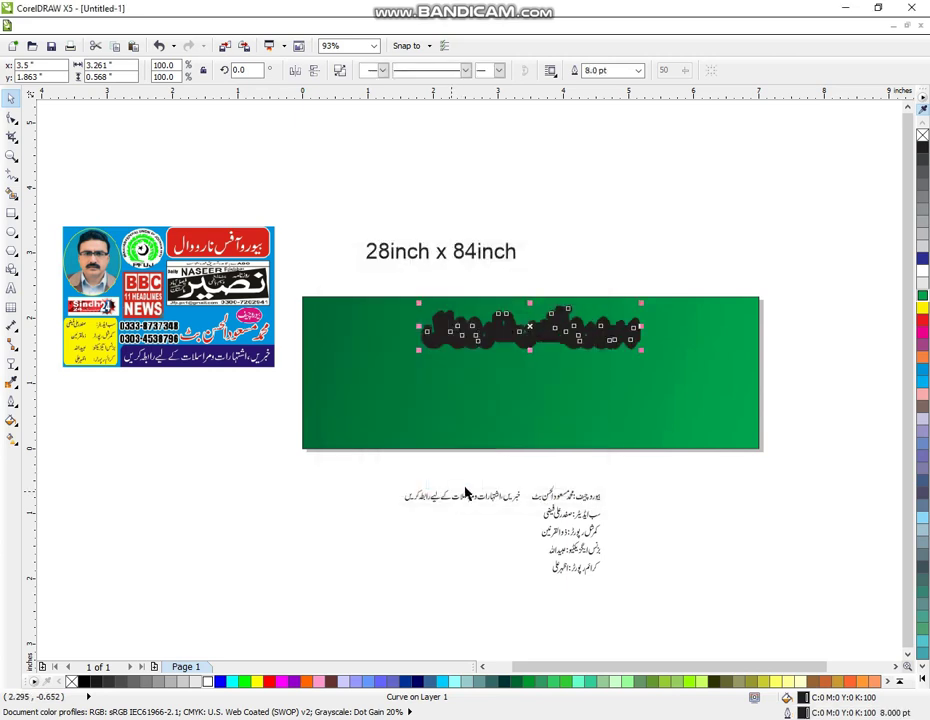
Step: Colour the heading with a red fill and a white outline
right_click(922, 318)
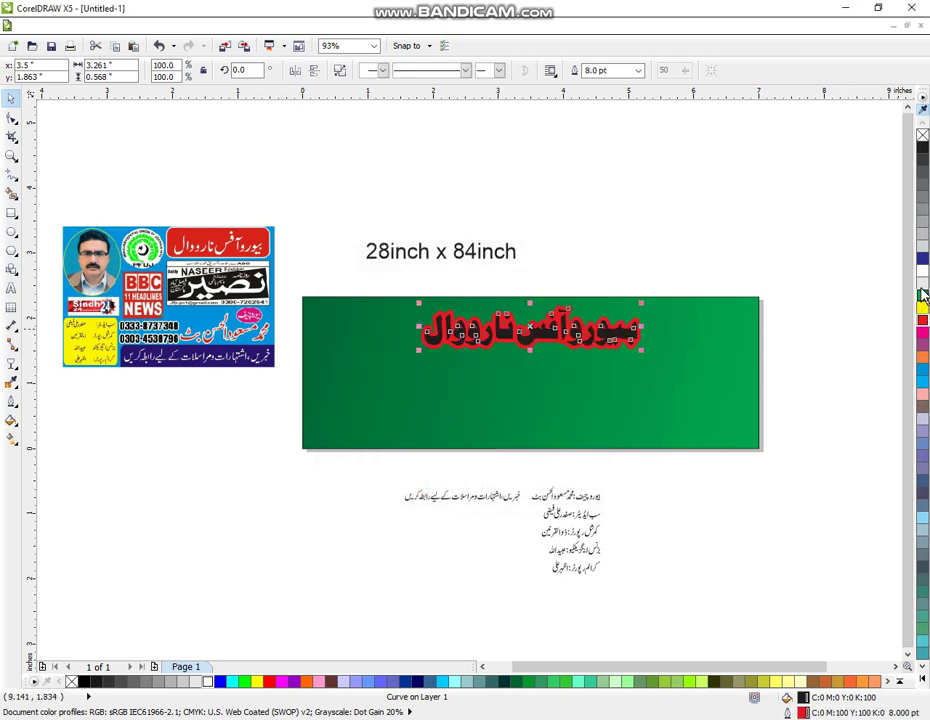
left_click(923, 278)
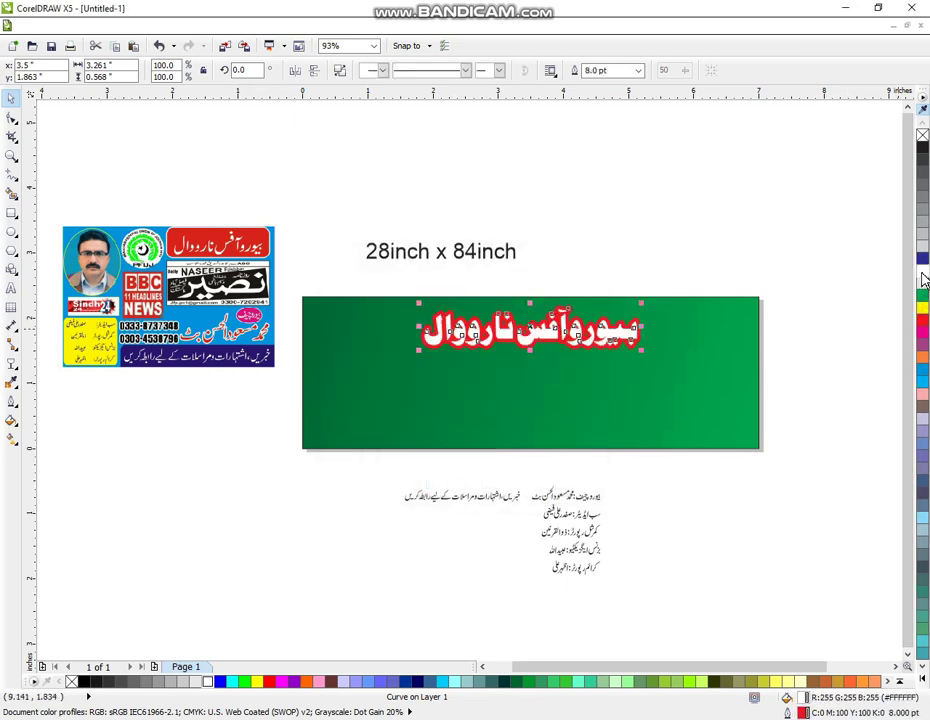
left_click(923, 328)
right_click(921, 272)
left_click(841, 284)
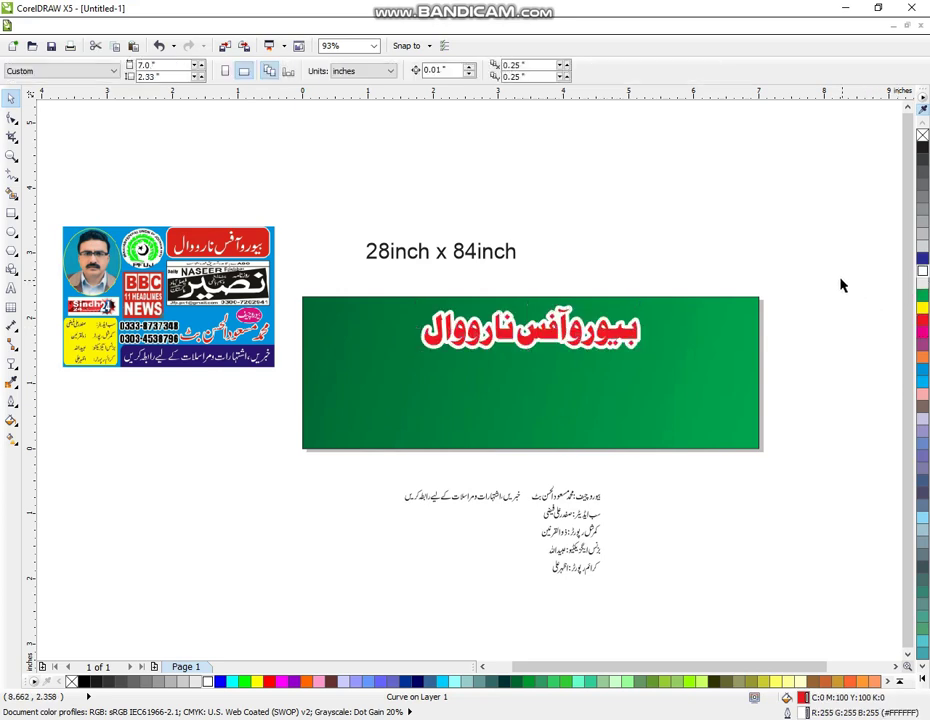
left_click(625, 341)
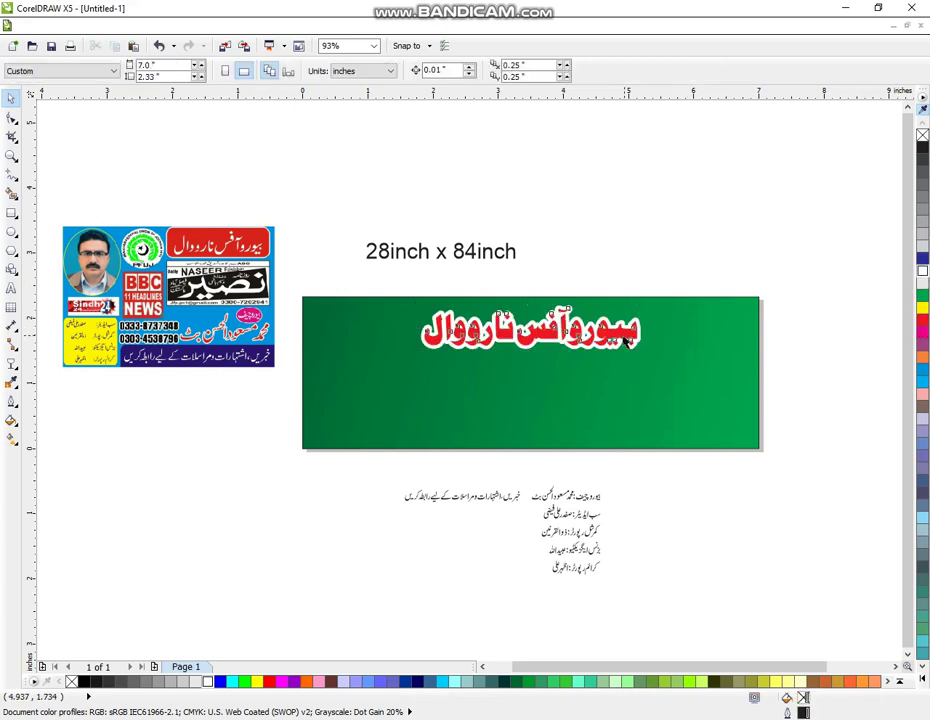
Step: Zoom in on the Urdu headline and change its outline colour to green
left_click(11, 157)
left_click_drag(397, 266, 682, 449)
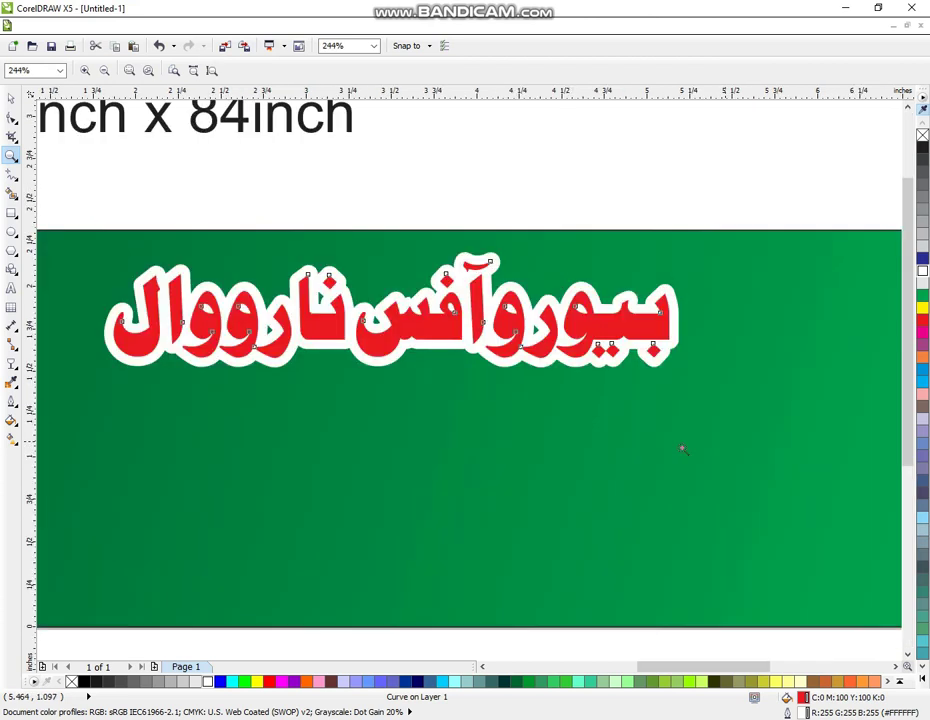
left_click(10, 97)
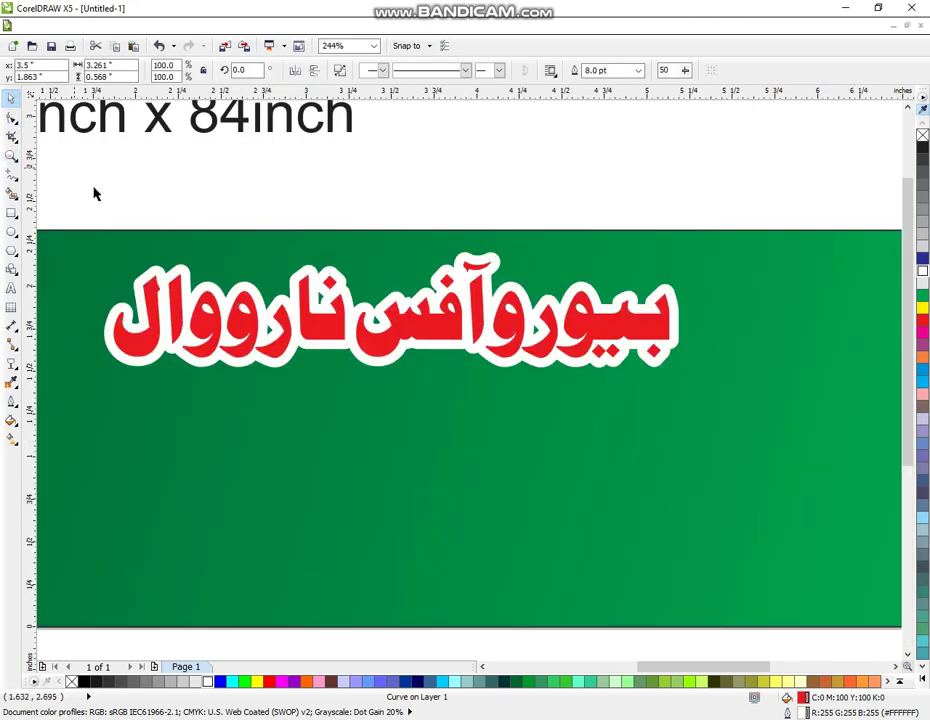
left_click_drag(72, 192, 705, 388)
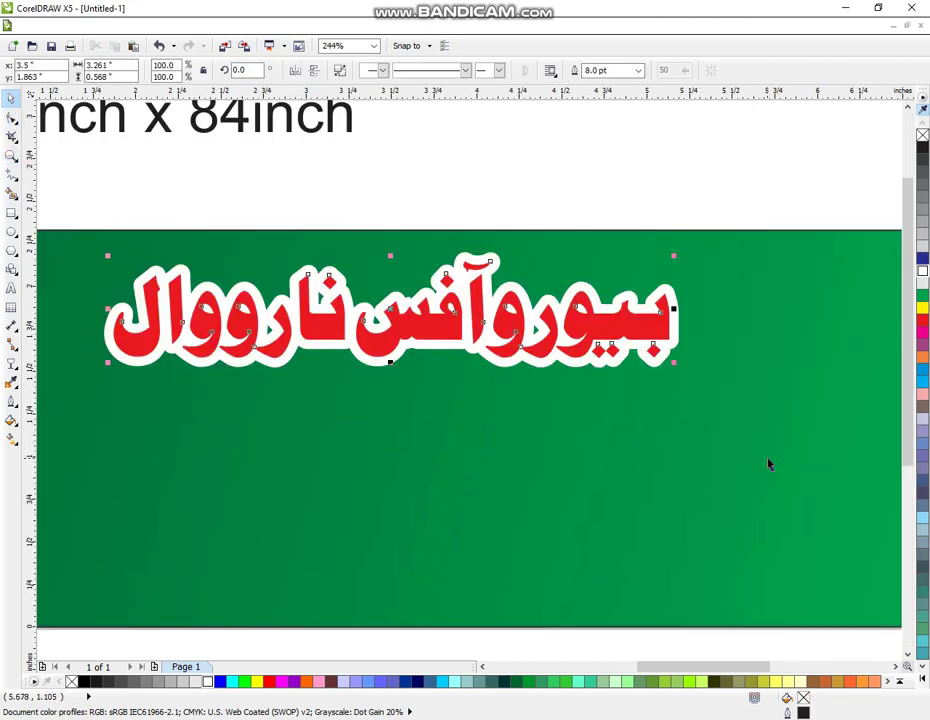
right_click(922, 297)
key("Escape")
Step: Zoom closer into the banner headline, undo an accidental move, and reselect the red headline text
left_click_drag(95, 192, 714, 497)
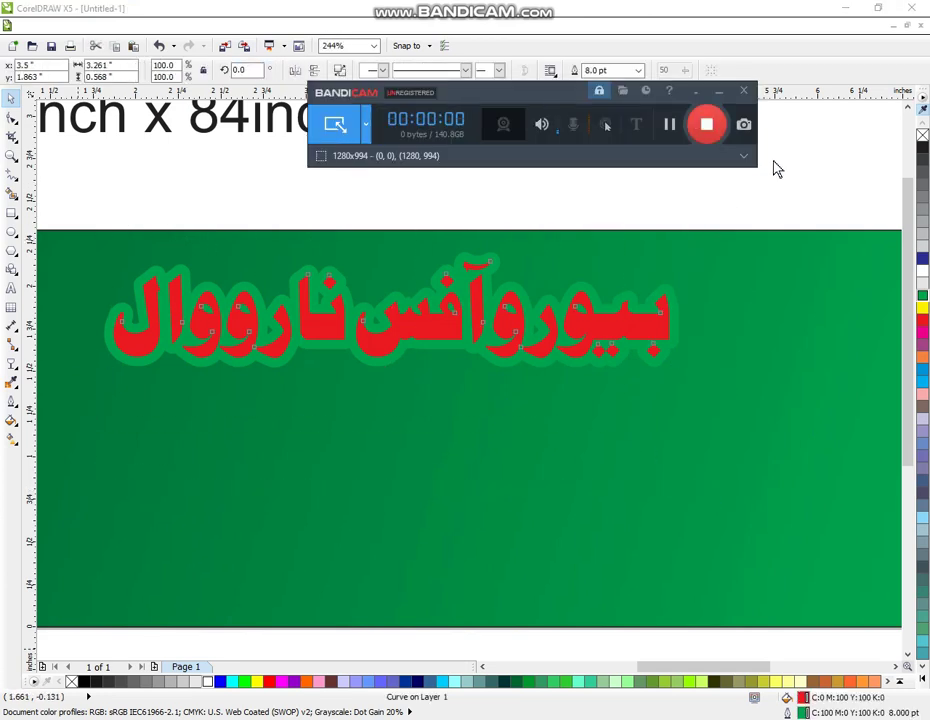
key("Escape")
key("z")
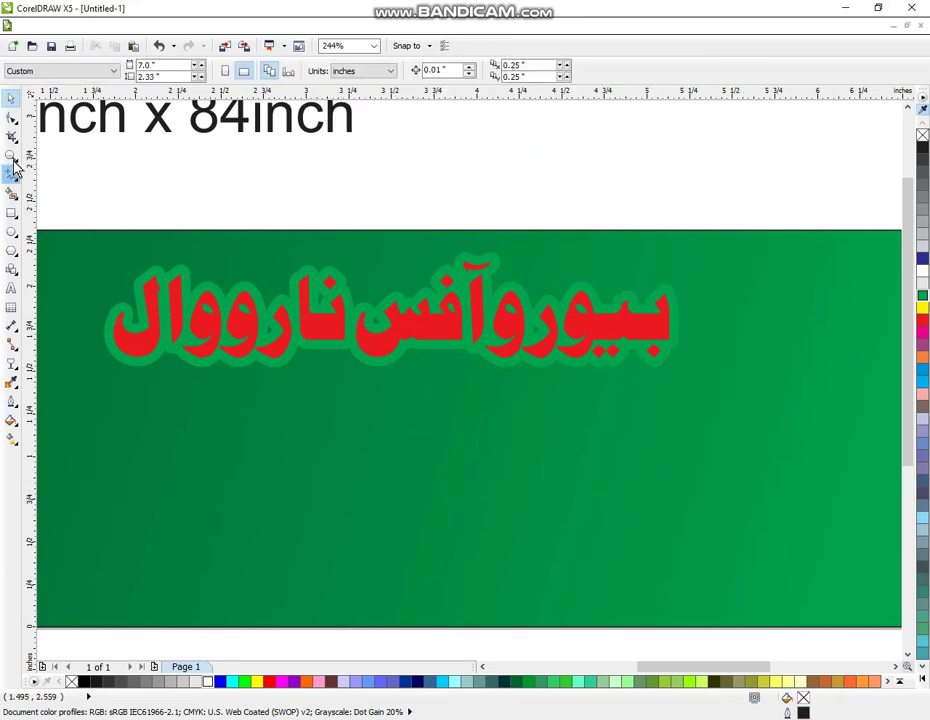
scroll(322, 281, "down", 3)
left_click_drag(281, 229, 760, 503)
left_click_drag(196, 200, 716, 491)
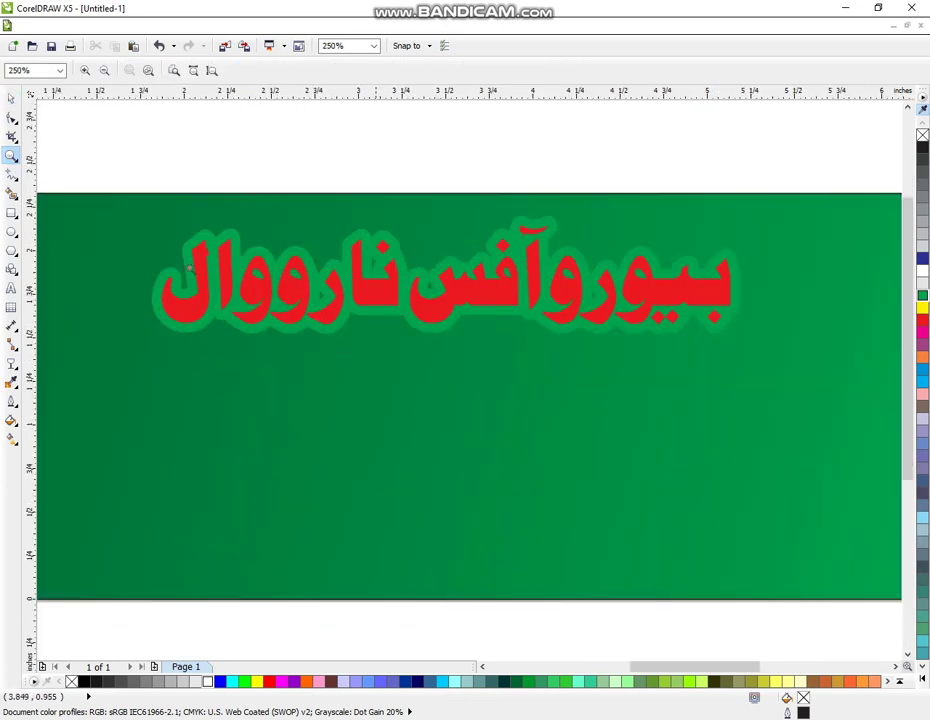
key("space")
left_click_drag(145, 150, 760, 378)
left_click_drag(648, 320, 660, 273)
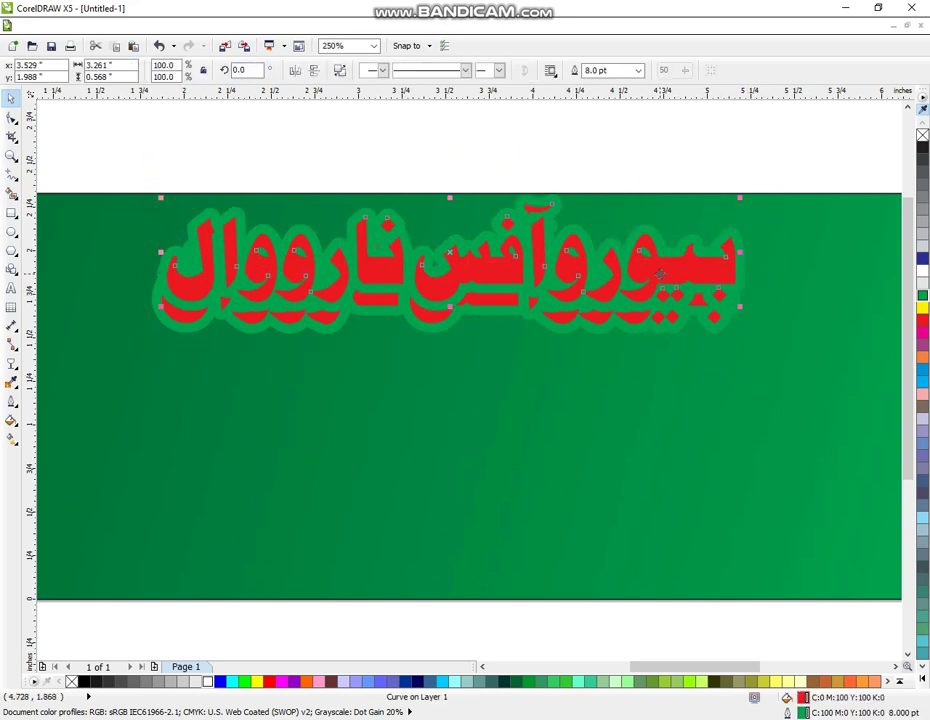
key("ctrl+z")
left_click(646, 149)
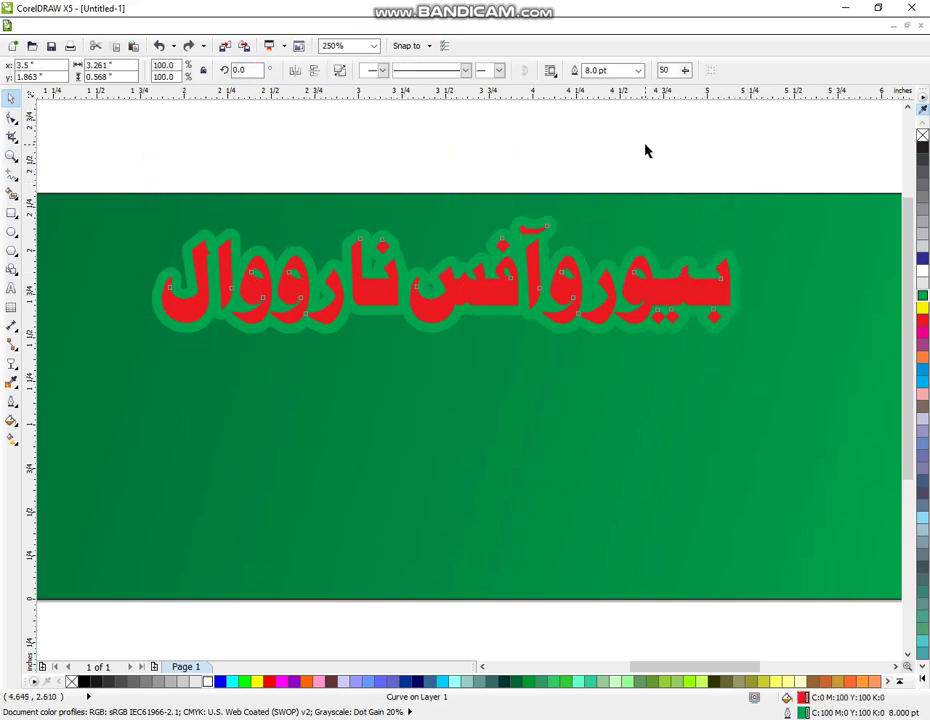
left_click(580, 290)
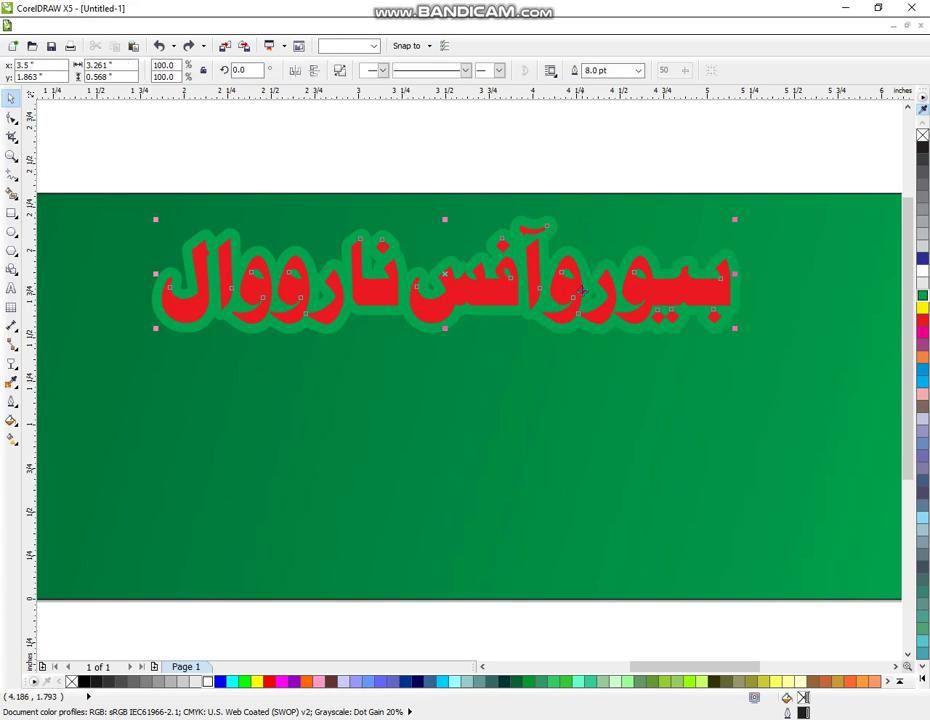
Step: Give the red headline's top layer a 4.0 pt white outline, then select both headline layers
left_click(11, 400)
left_click(52, 406)
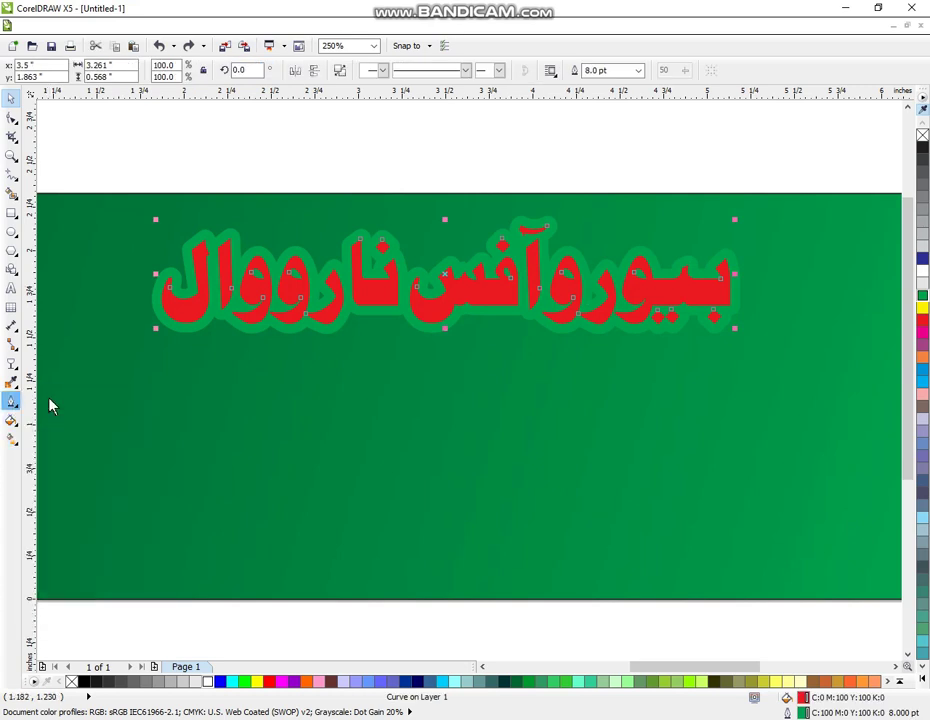
left_click(384, 286)
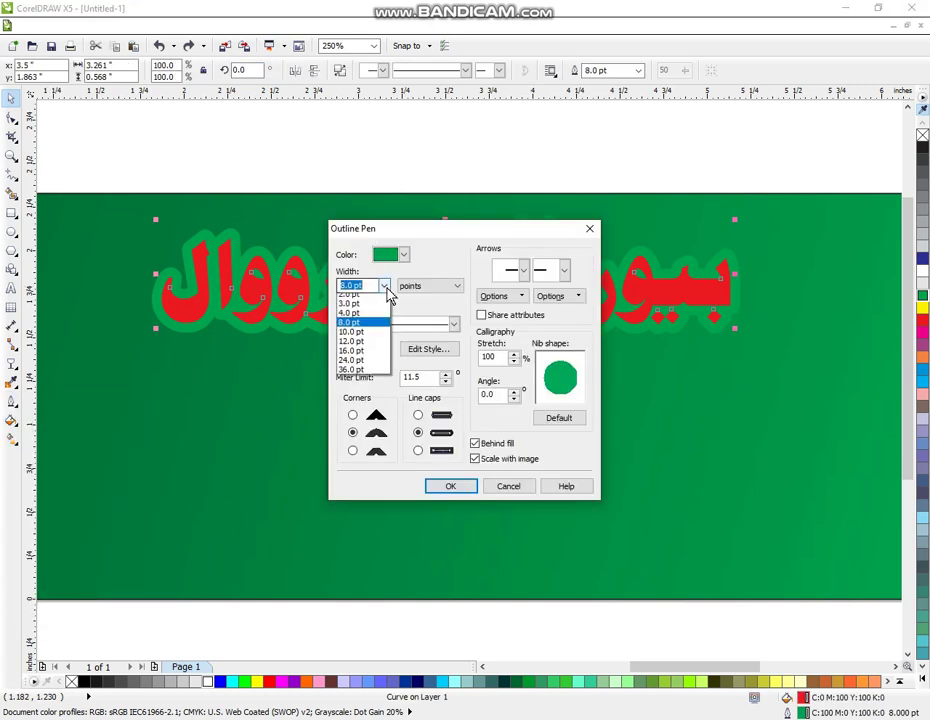
left_click(360, 374)
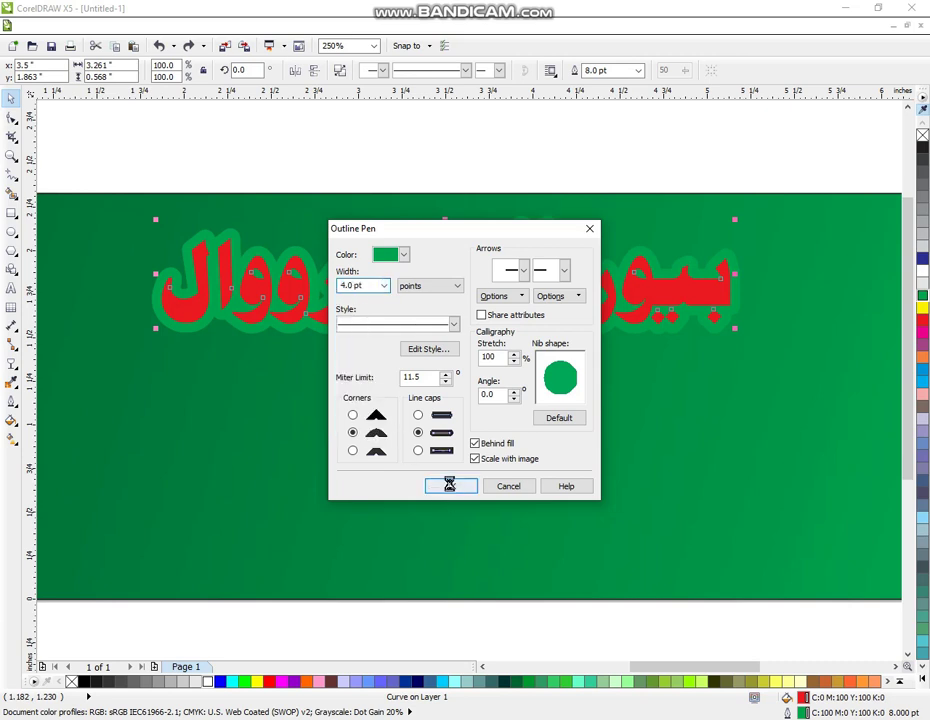
right_click(922, 264)
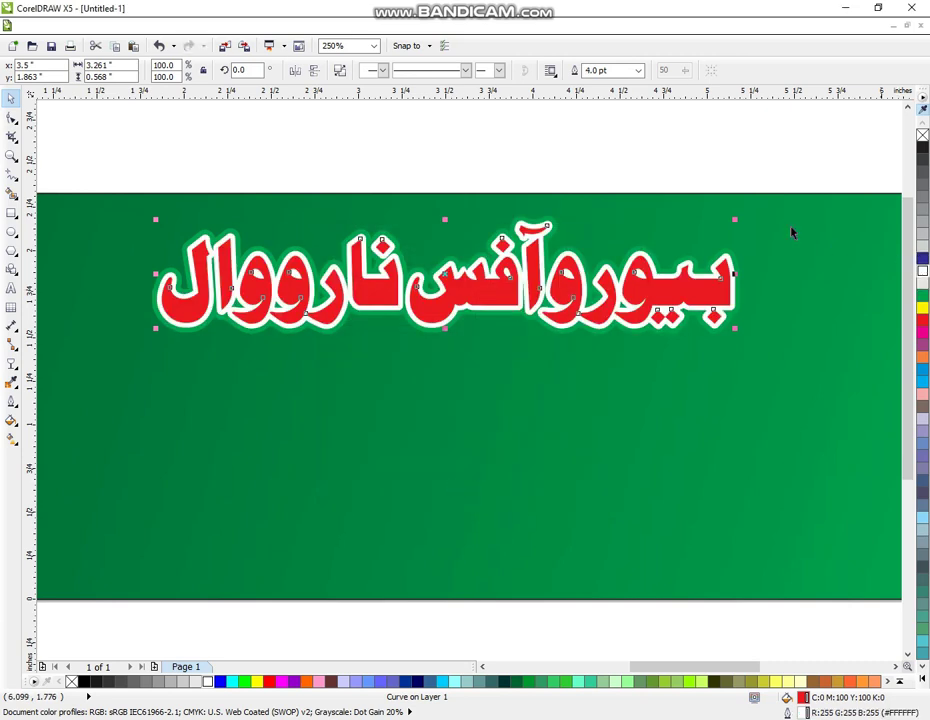
left_click(684, 152)
left_click(440, 305)
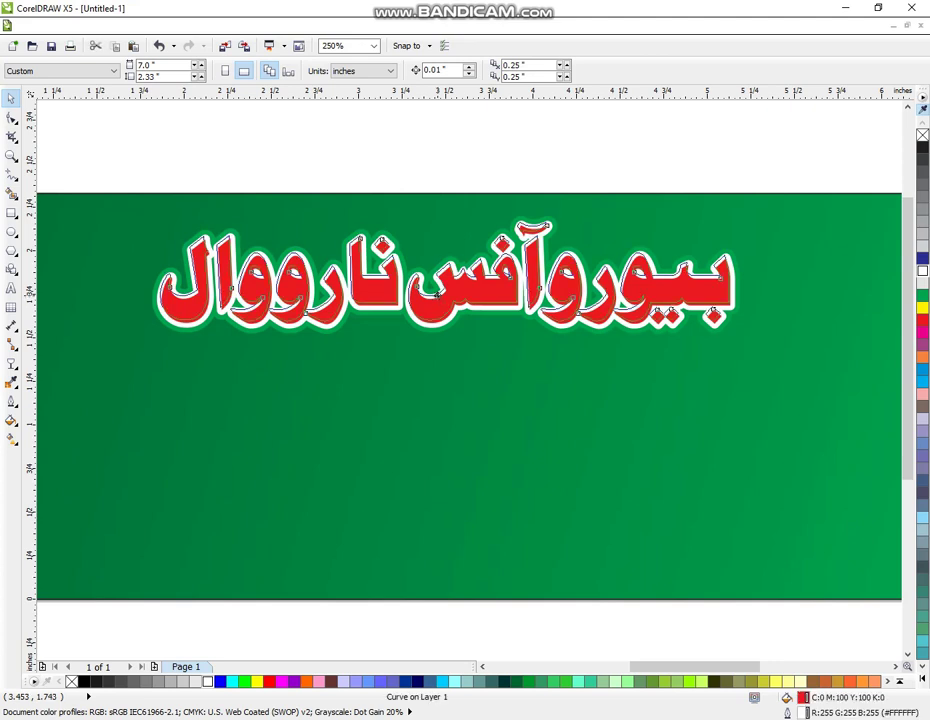
left_click_drag(115, 152, 750, 390)
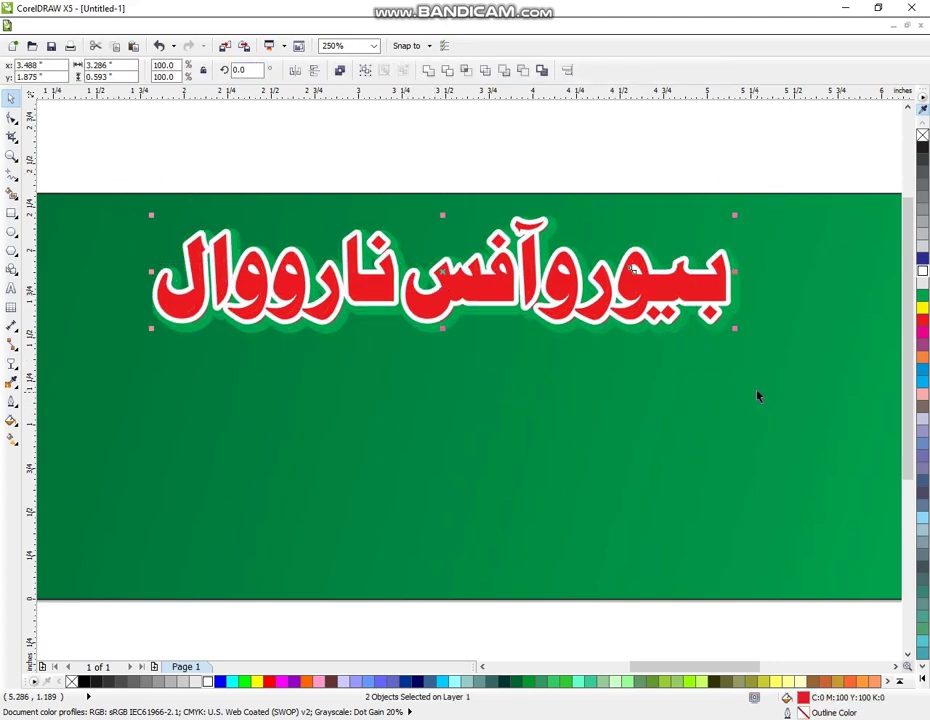
Step: Group the two headline layers and centre them horizontally on the green banner
key("ctrl+g")
left_click(453, 446, "shift")
key("e")
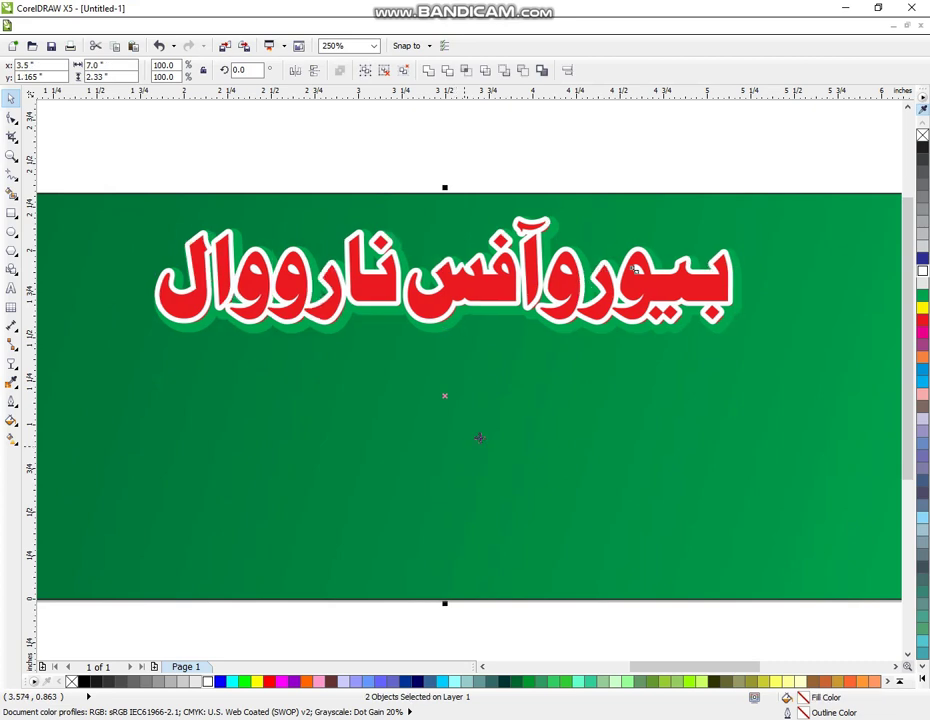
Step: Zoom in on the banner area and back out to the full page
scroll(68, 191, "down", 4)
left_click(11, 155)
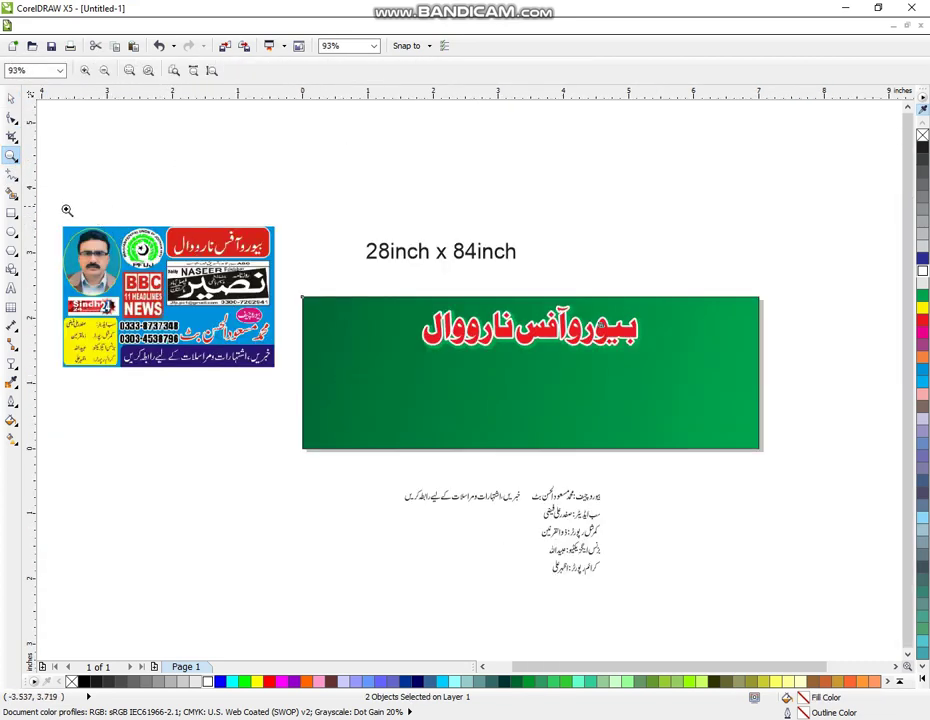
left_click_drag(70, 216, 745, 538)
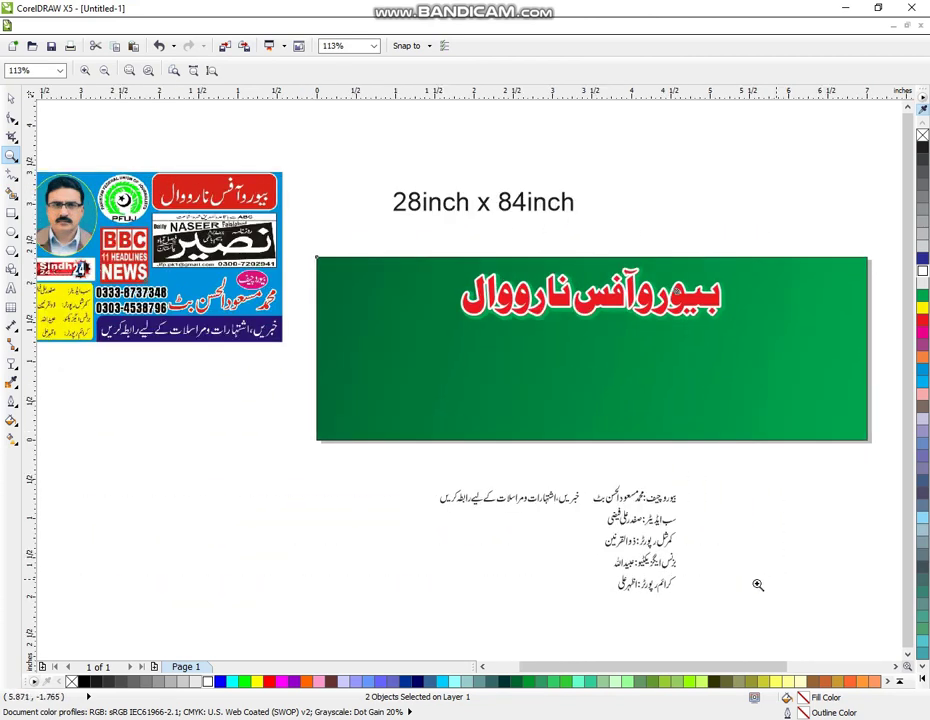
right_click(472, 371)
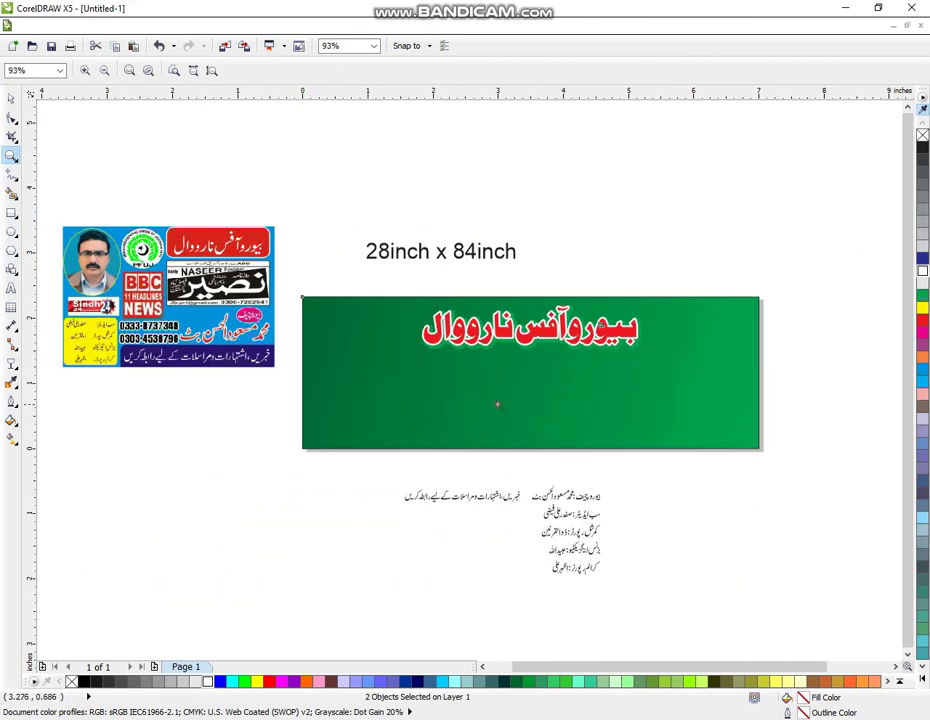
left_click_drag(172, 214, 755, 589)
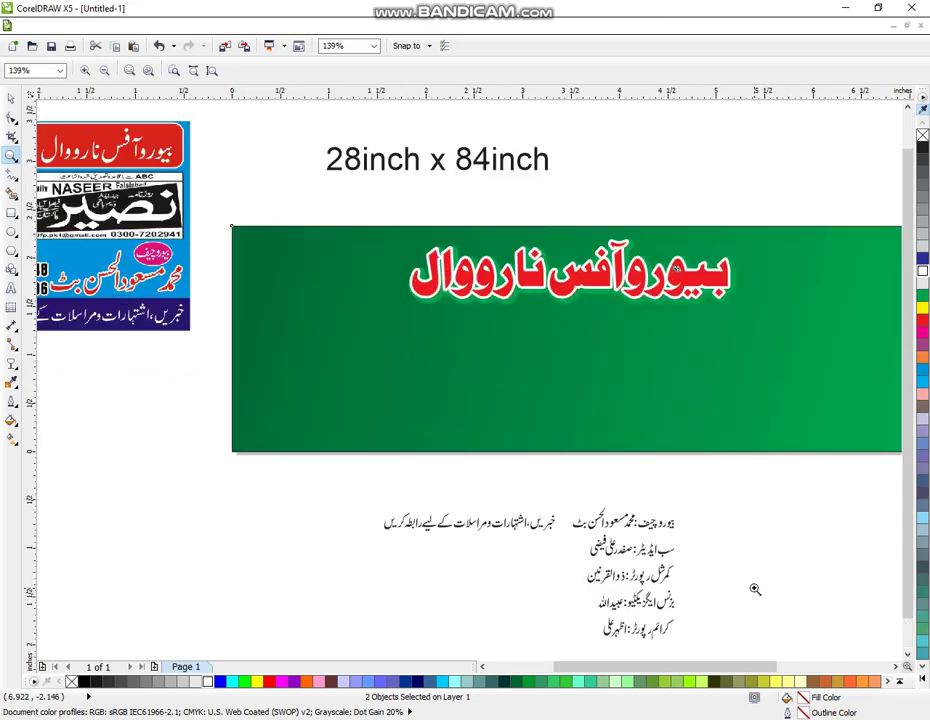
right_click(449, 443)
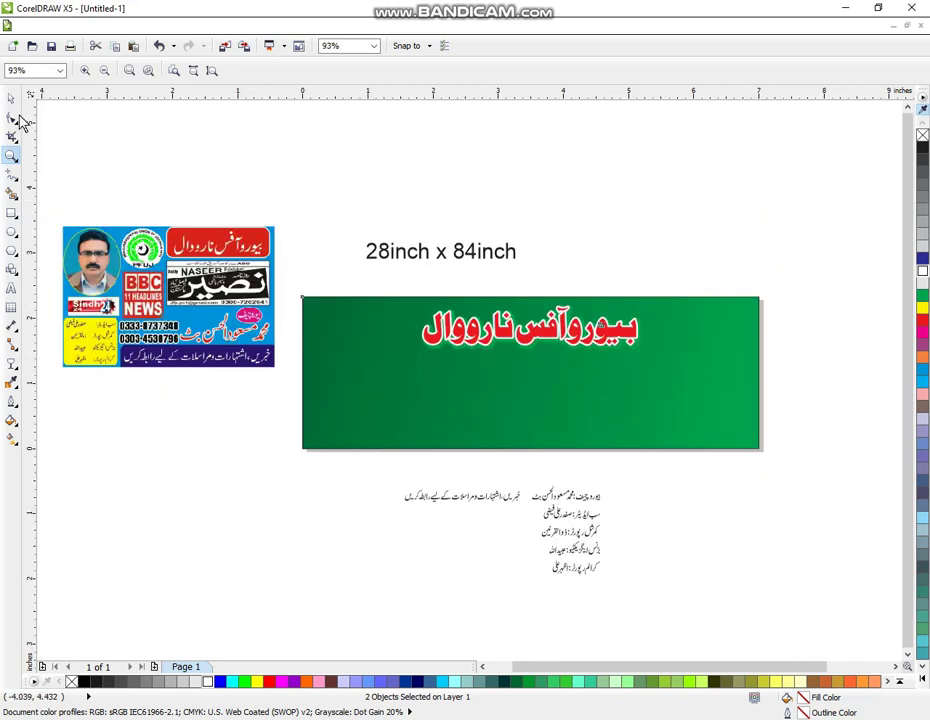
Step: Drop a copy of the ID-card image directly below the original
left_click(10, 98)
left_click(168, 330)
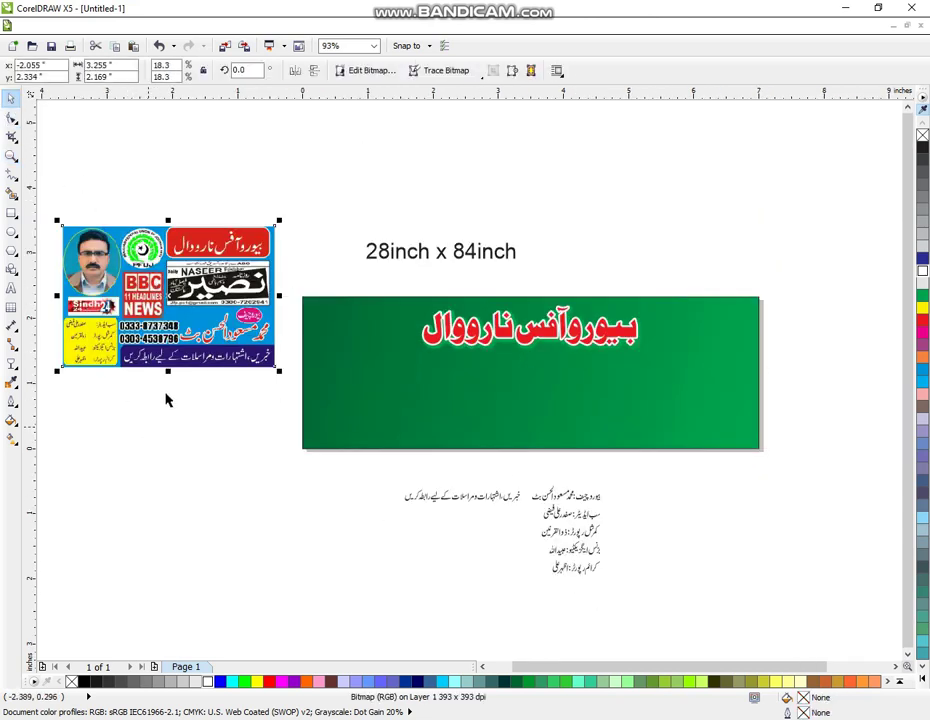
left_click_drag(165, 300, 229, 464)
key("space")
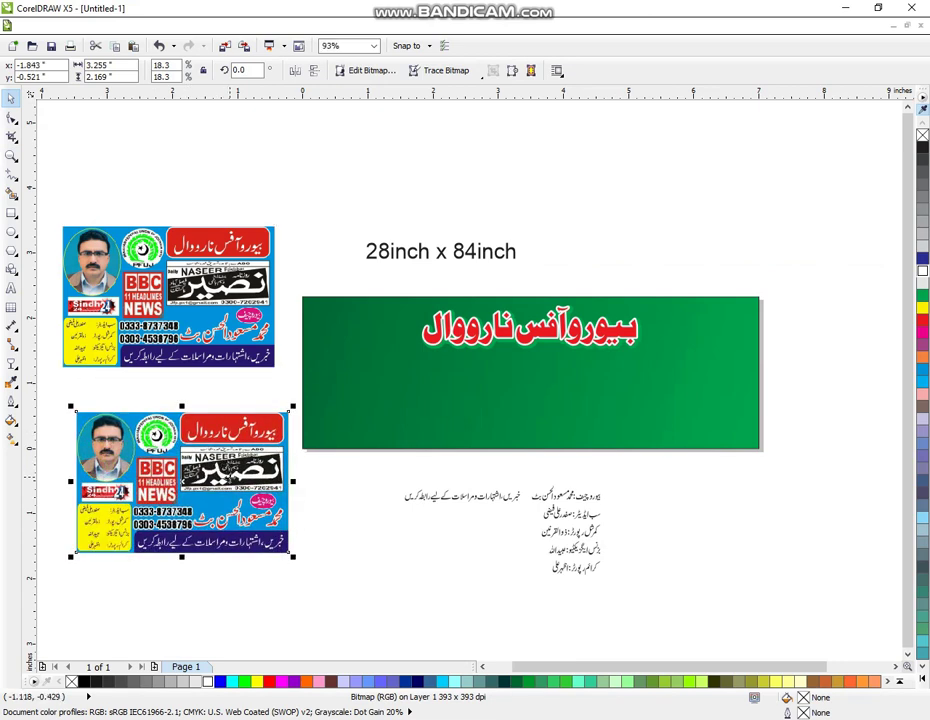
left_click(314, 507)
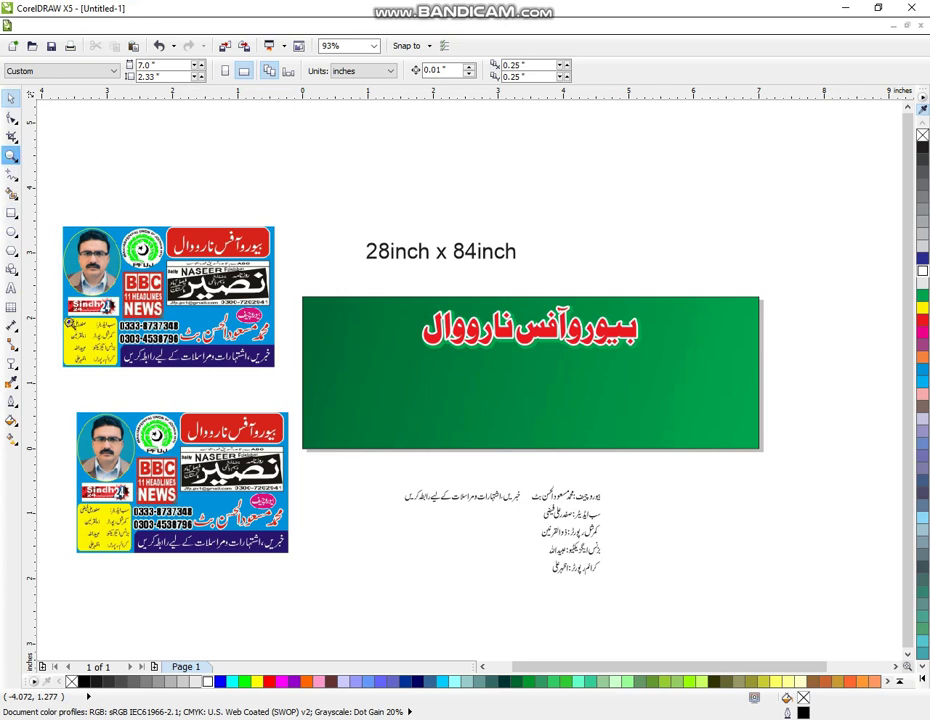
Step: Zoom onto the ID card's photo and draw a white-filled ellipse sized over the portrait
left_click(11, 155)
left_click(321, 557)
left_click_drag(64, 137, 432, 515)
left_click(11, 231)
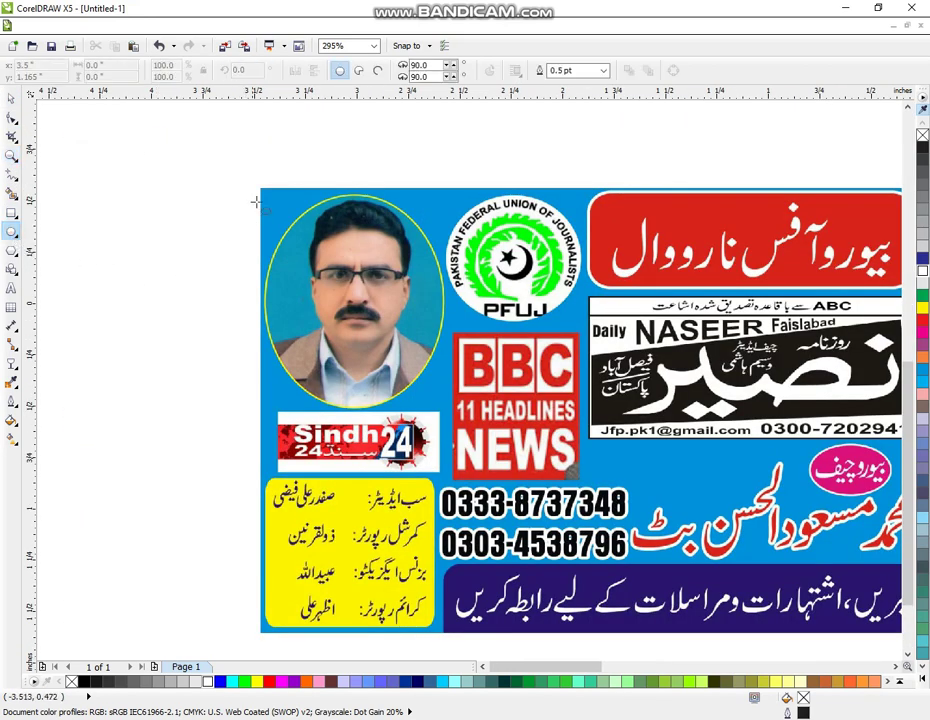
left_click_drag(274, 192, 443, 410)
key("space")
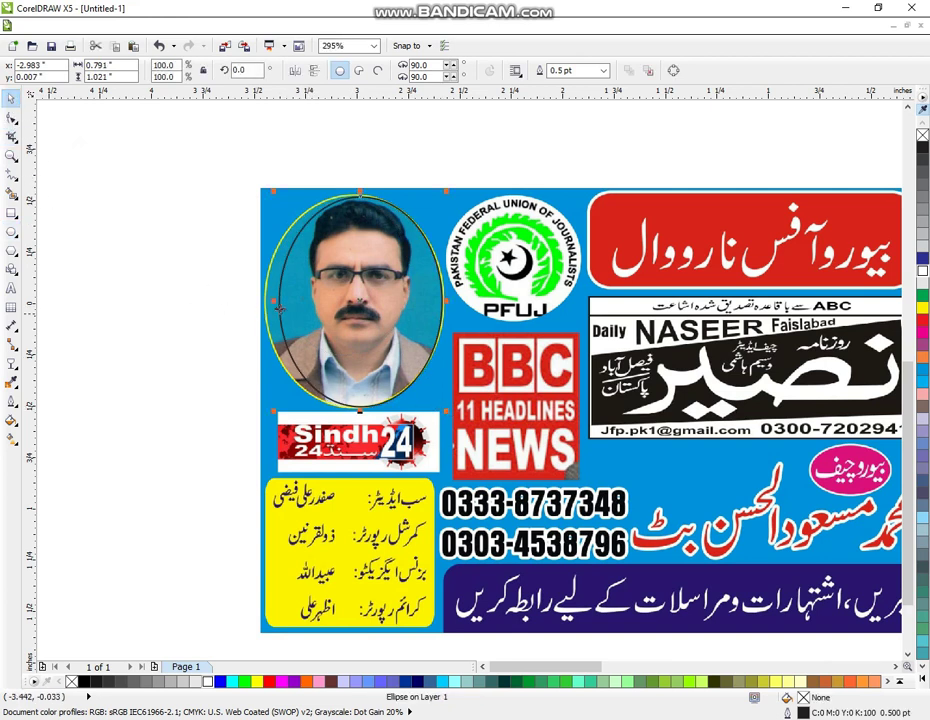
left_click(274, 303)
left_click(208, 291)
left_click_drag(228, 176, 473, 420)
left_click_drag(273, 301, 259, 302)
key("Delete")
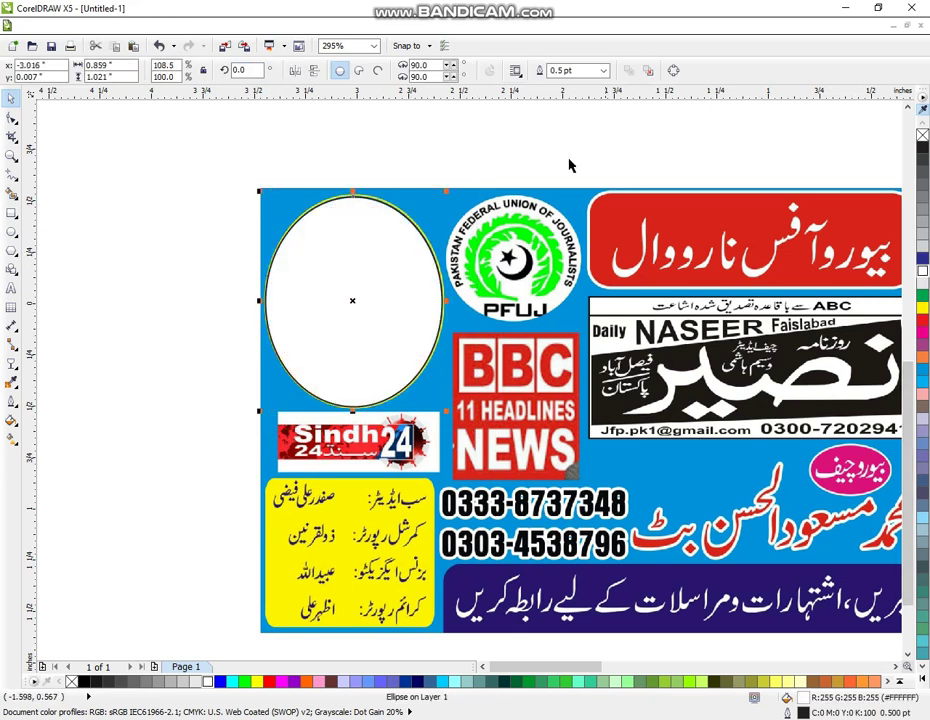
left_click(571, 162)
Step: PowerClip the ID-card image inside the ellipse and move the oval portrait left
left_click(484, 236)
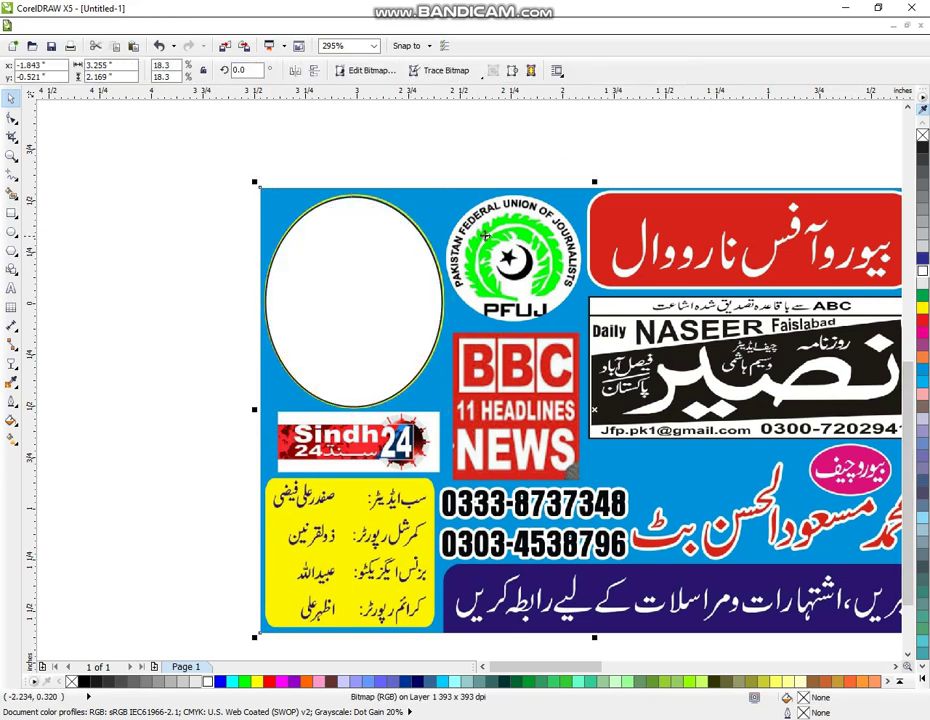
left_click(212, 26)
left_click(323, 236)
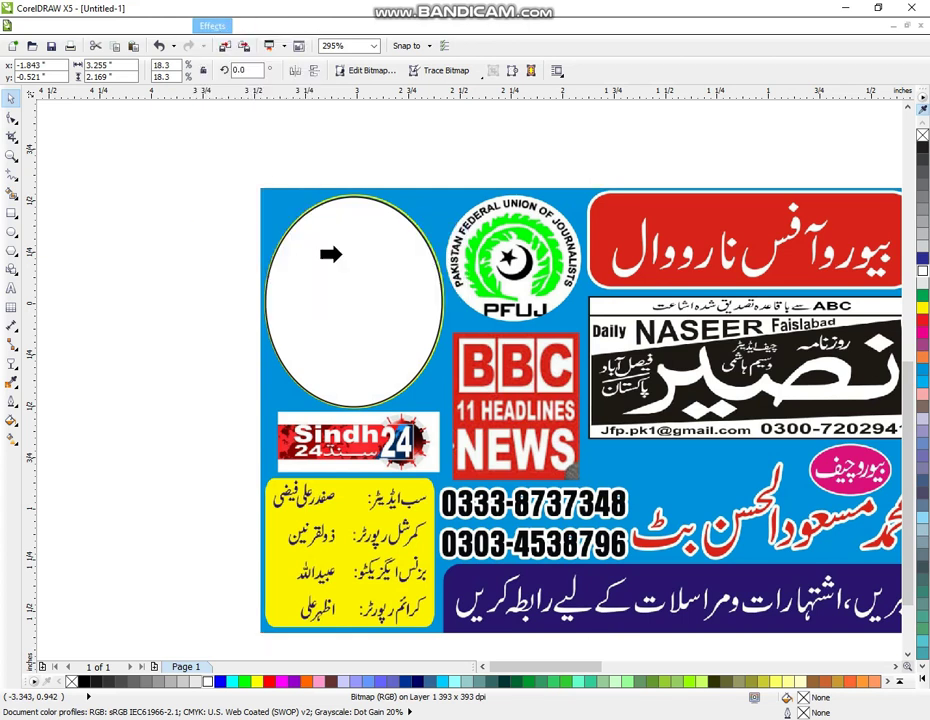
left_click(330, 253)
left_click(255, 247)
left_click_drag(369, 283, 218, 283)
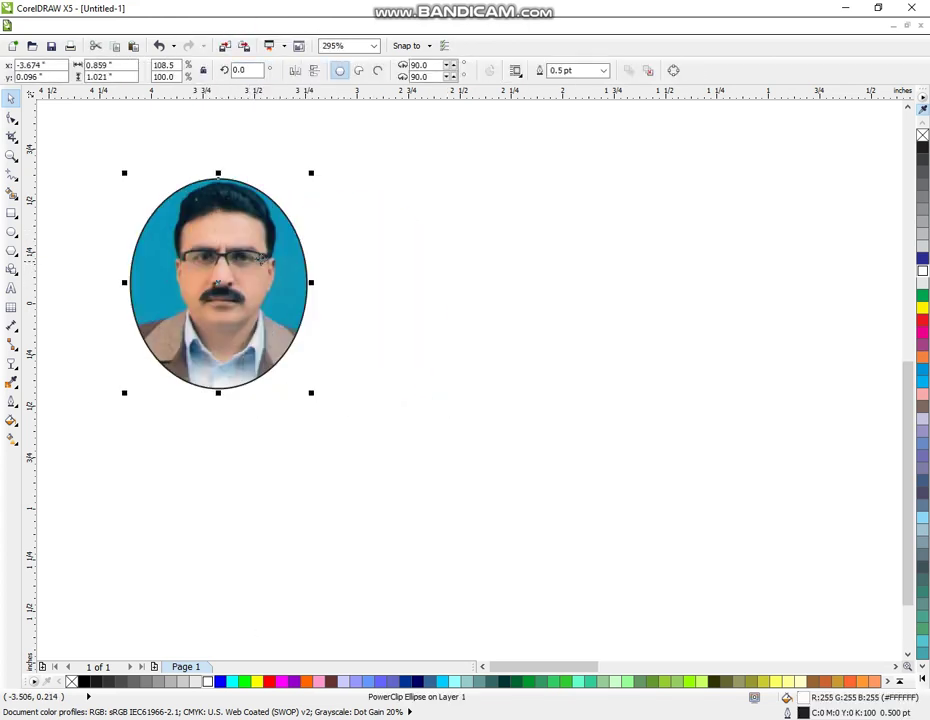
Step: Move the oval portrait onto the banner's left, enlarge it, and drag-copy the ID card below the original
left_click(11, 155)
scroll(324, 284, "down", 3)
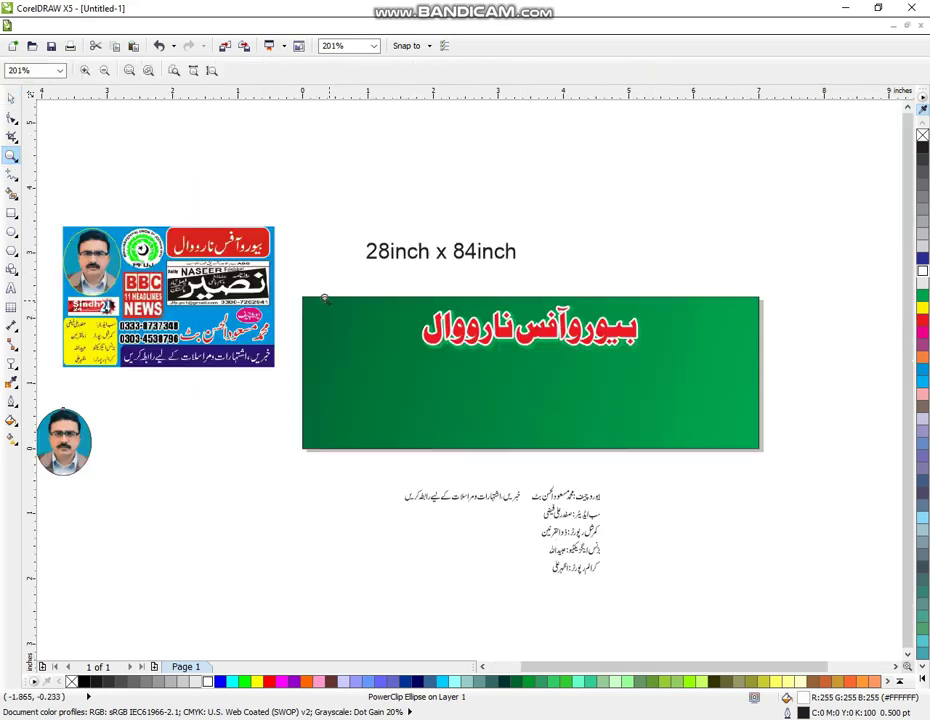
left_click(10, 97)
left_click(62, 440)
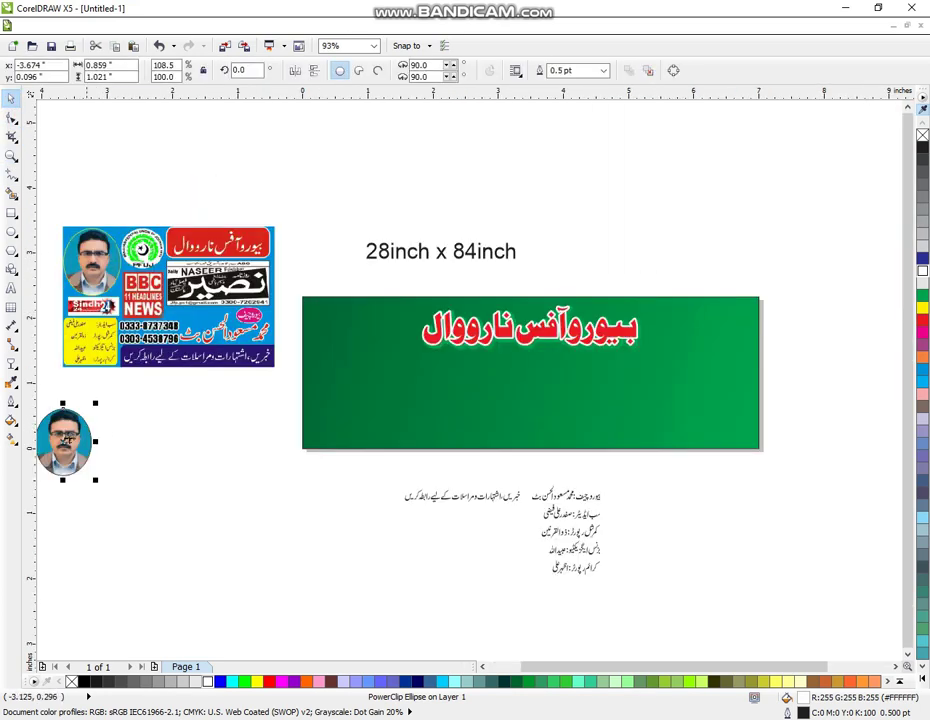
left_click_drag(62, 440, 342, 399)
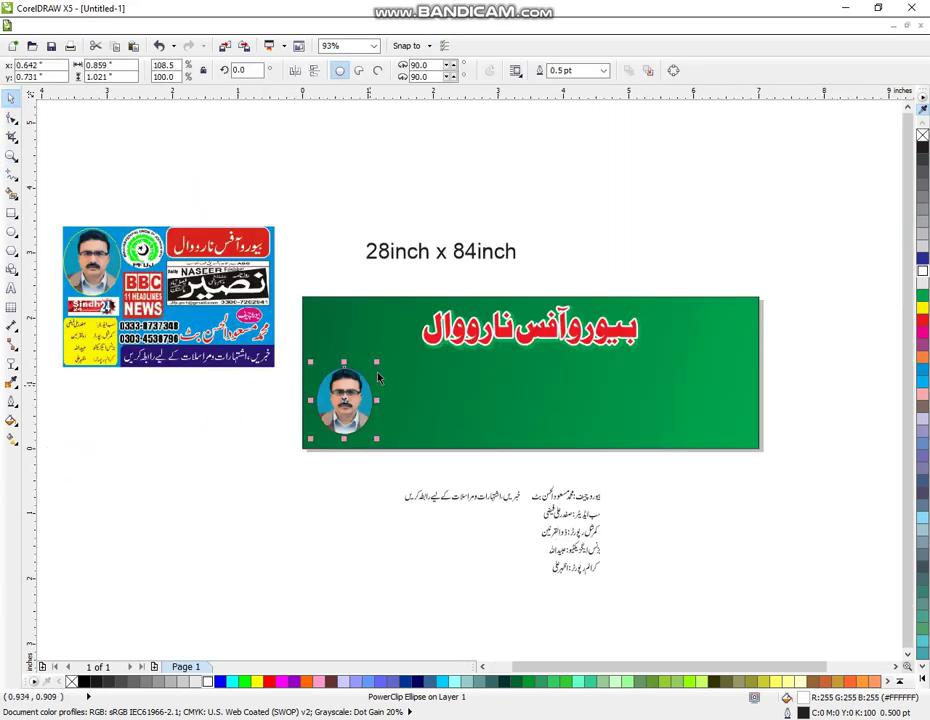
left_click_drag(378, 363, 395, 340)
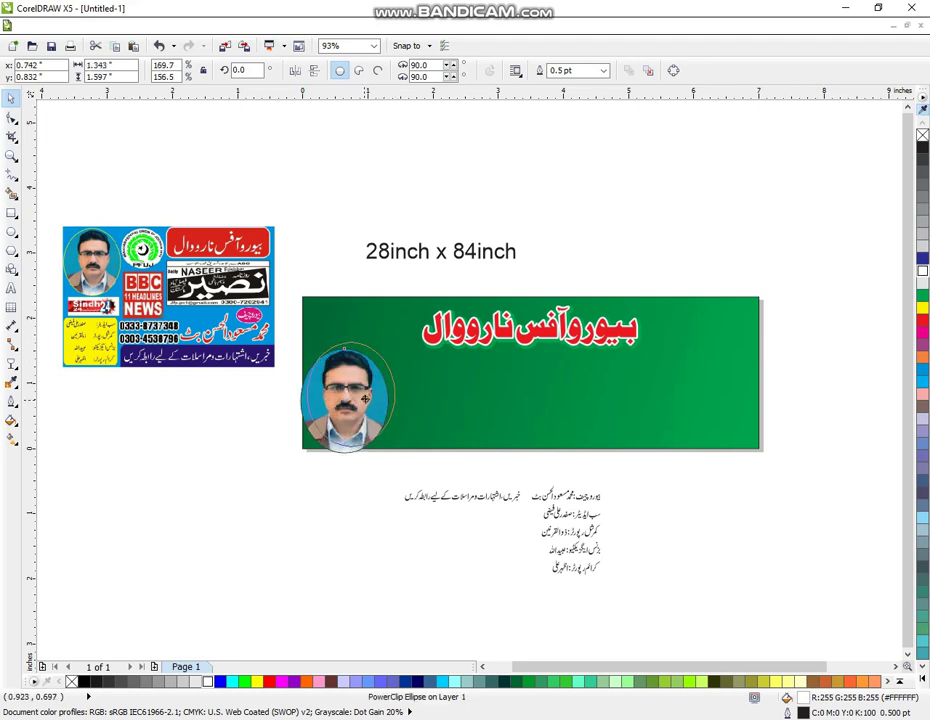
left_click_drag(367, 397, 369, 395)
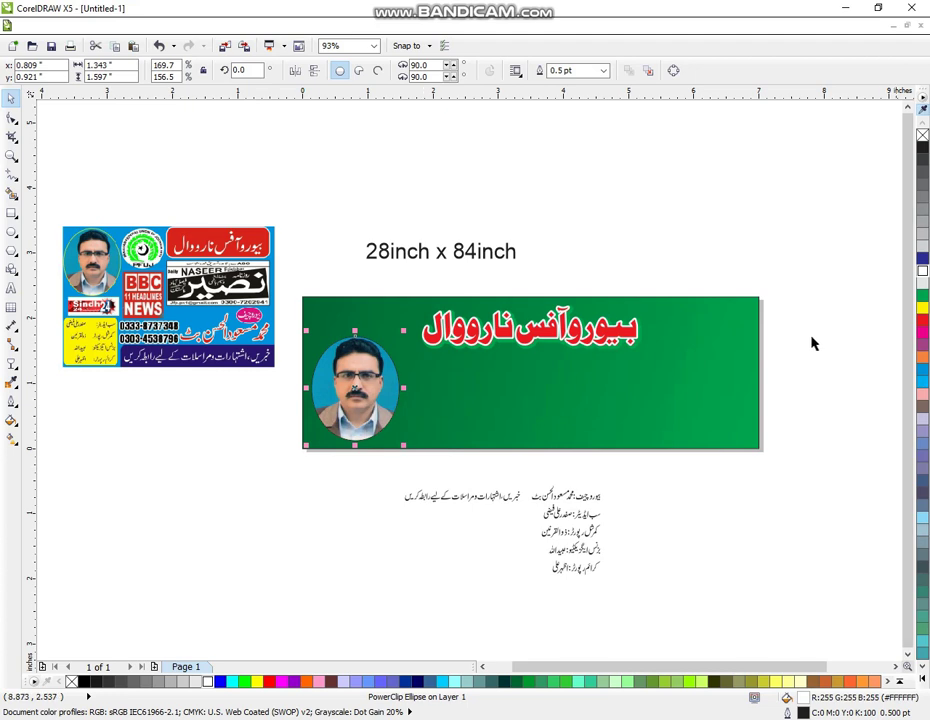
left_click(157, 424)
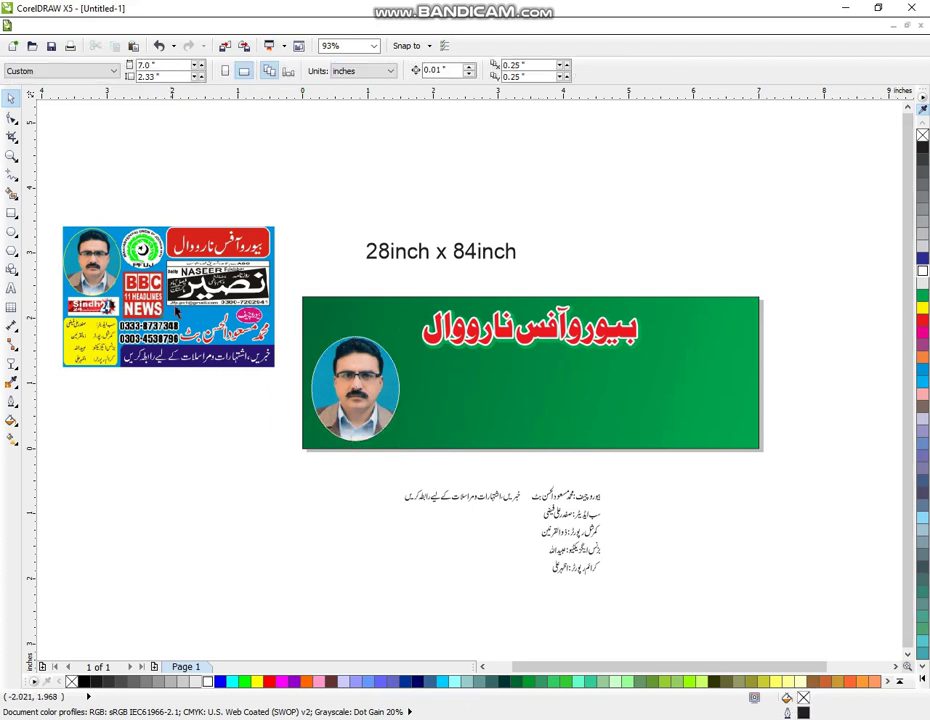
left_click_drag(197, 298, 197, 506)
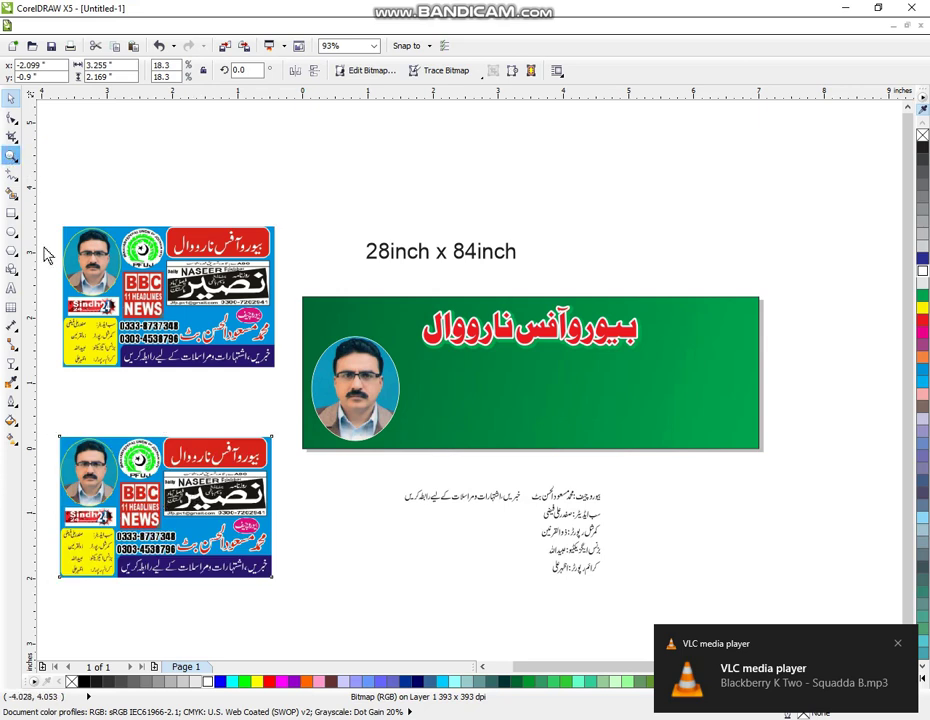
Step: Zoom out to the full layout, then zoom closely in on the copied business card
key("z")
key("F3")
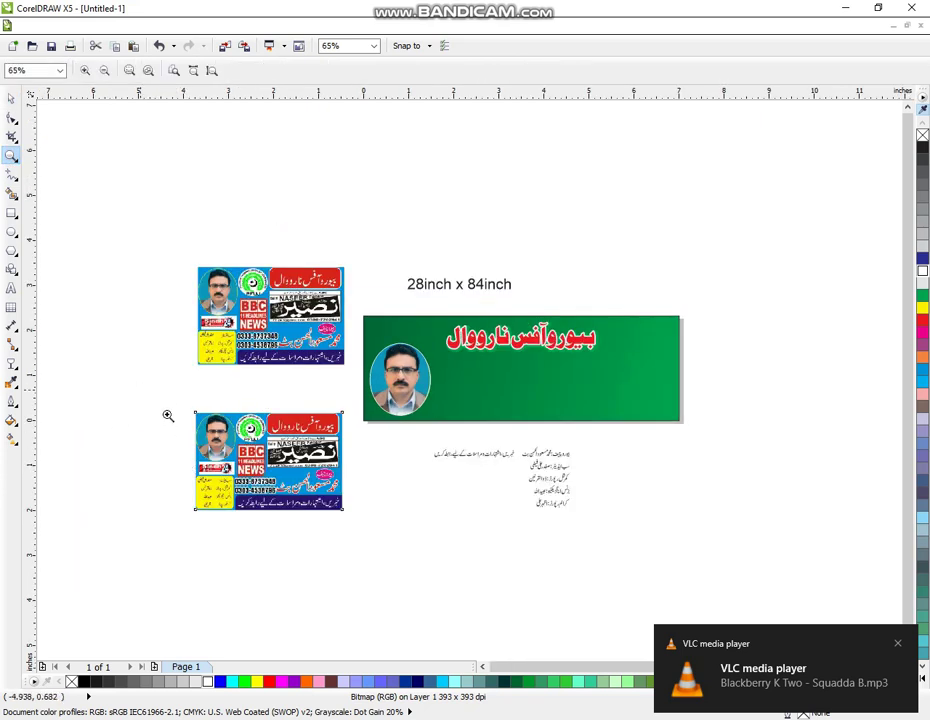
scroll(252, 290, "up", 4)
left_click_drag(152, 146, 706, 536)
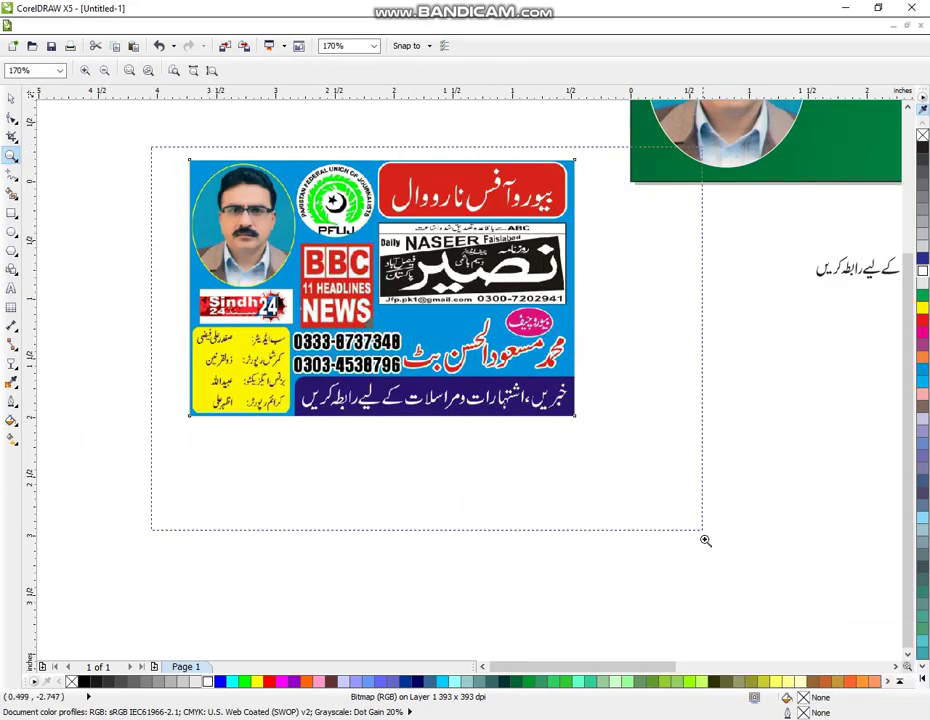
left_click(11, 100)
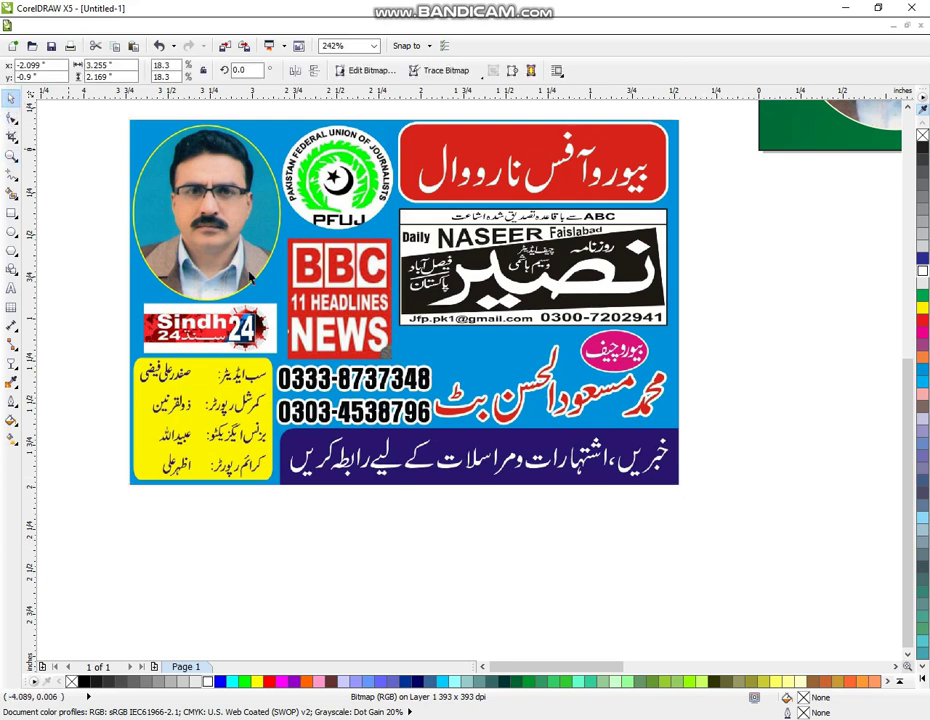
key("Escape")
left_click(505, 343)
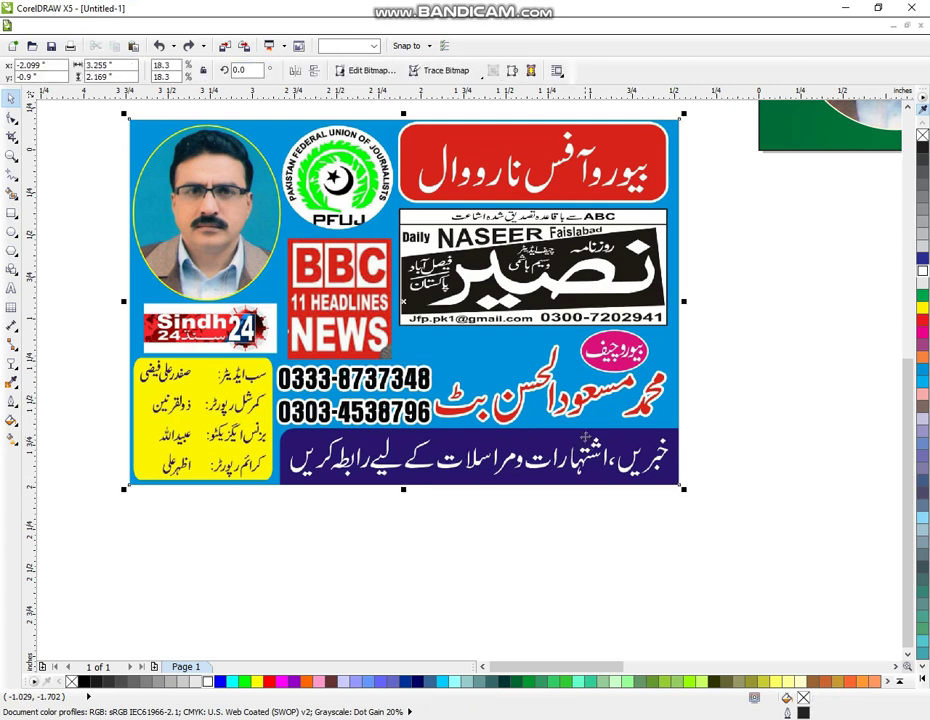
left_click(563, 567)
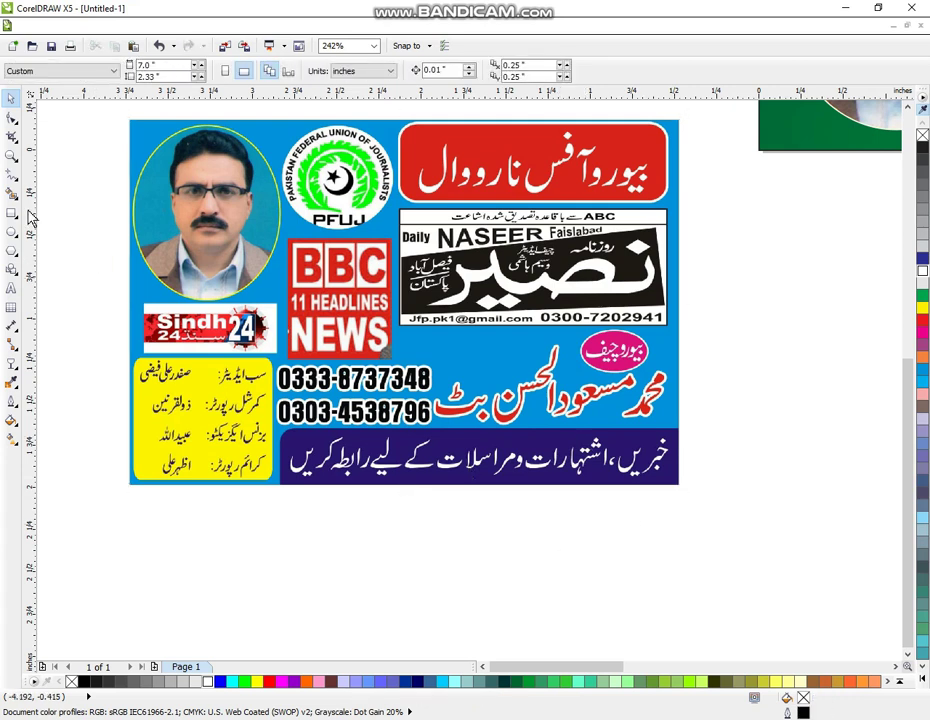
left_click(11, 212)
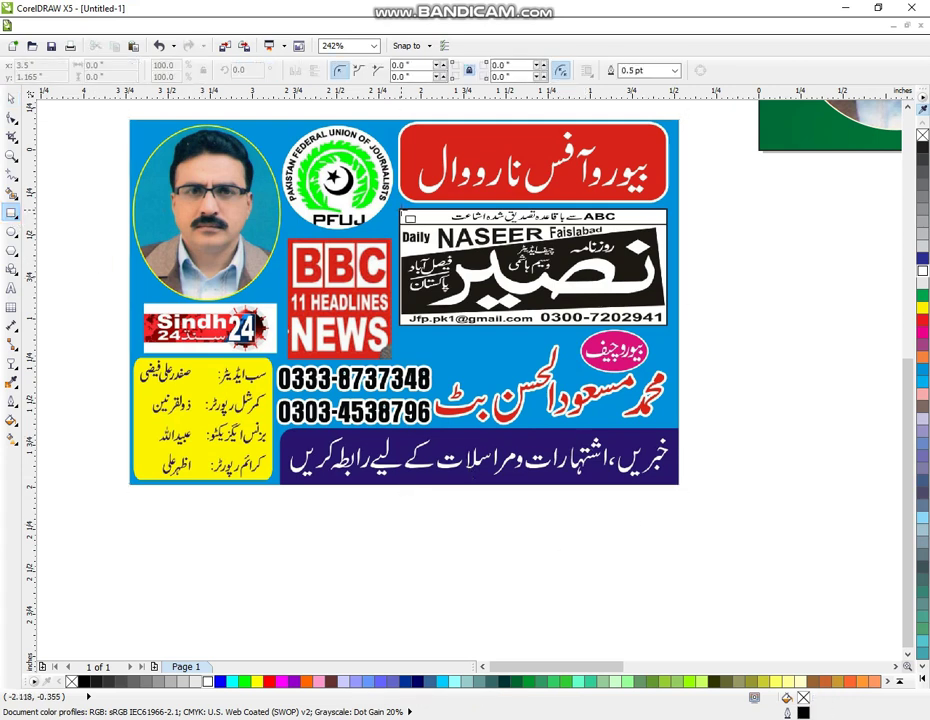
Step: Draw a white-filled rectangle over the Daily NASEER clipping on the copied card
left_click_drag(399, 213, 677, 334)
left_click(11, 98)
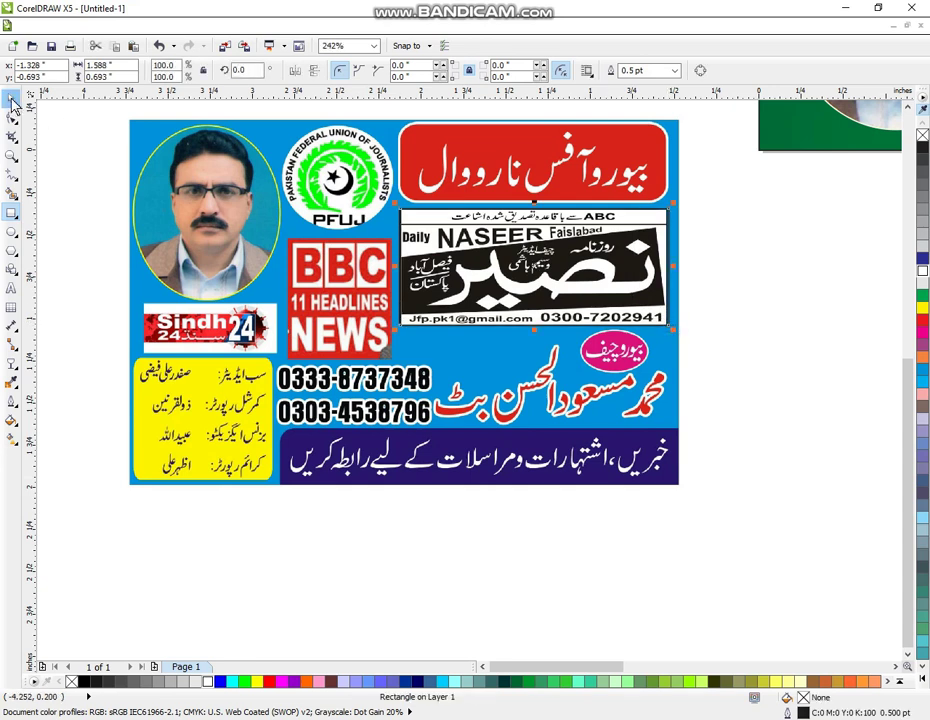
left_click(922, 271)
left_click(855, 330)
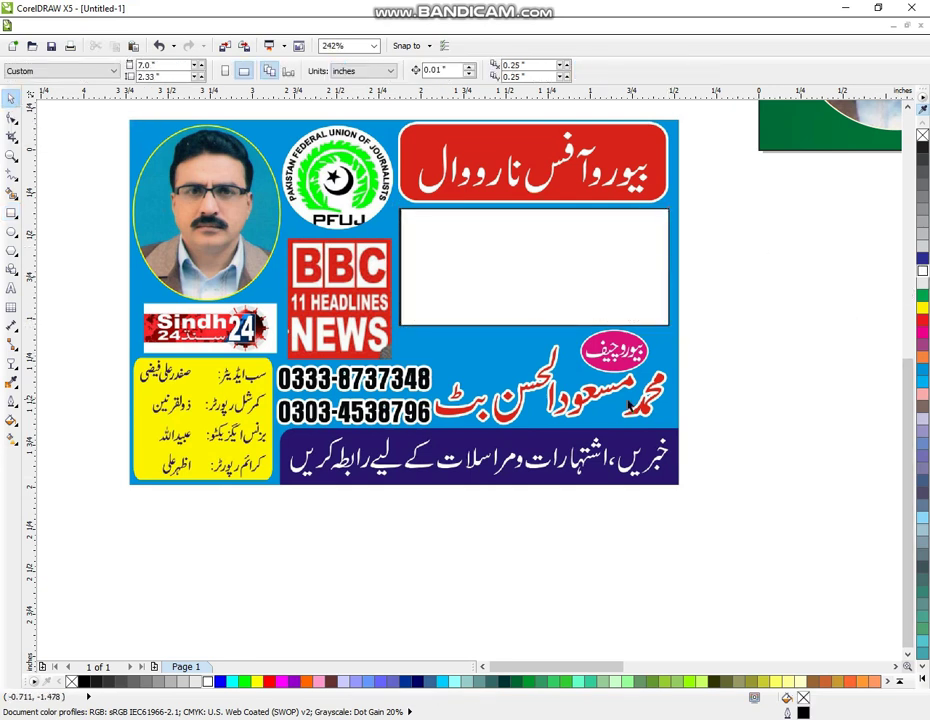
Step: PowerClip the card bitmap inside the white rectangle and move the NASEER logo to the lower right
left_click(364, 272)
left_click(178, 27)
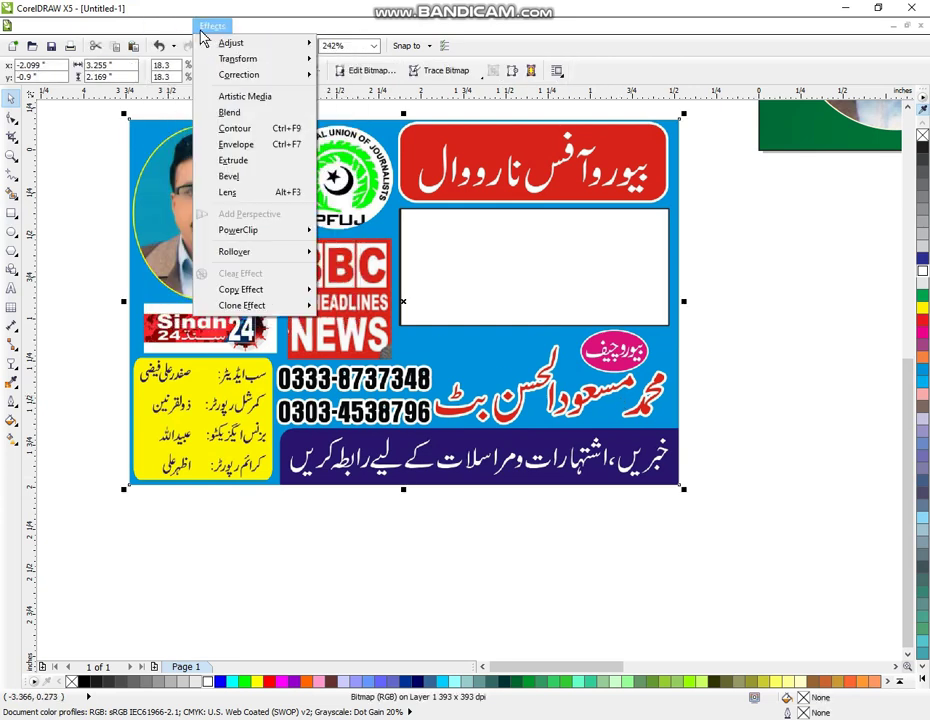
left_click(360, 231)
left_click(576, 291)
left_click_drag(576, 291, 756, 633)
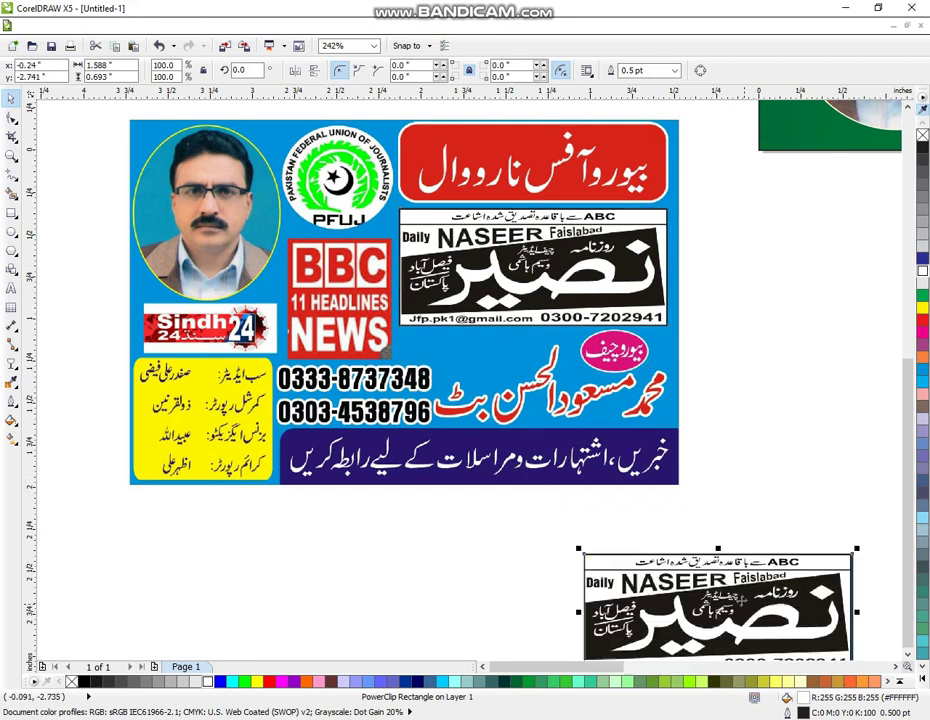
left_click(12, 213)
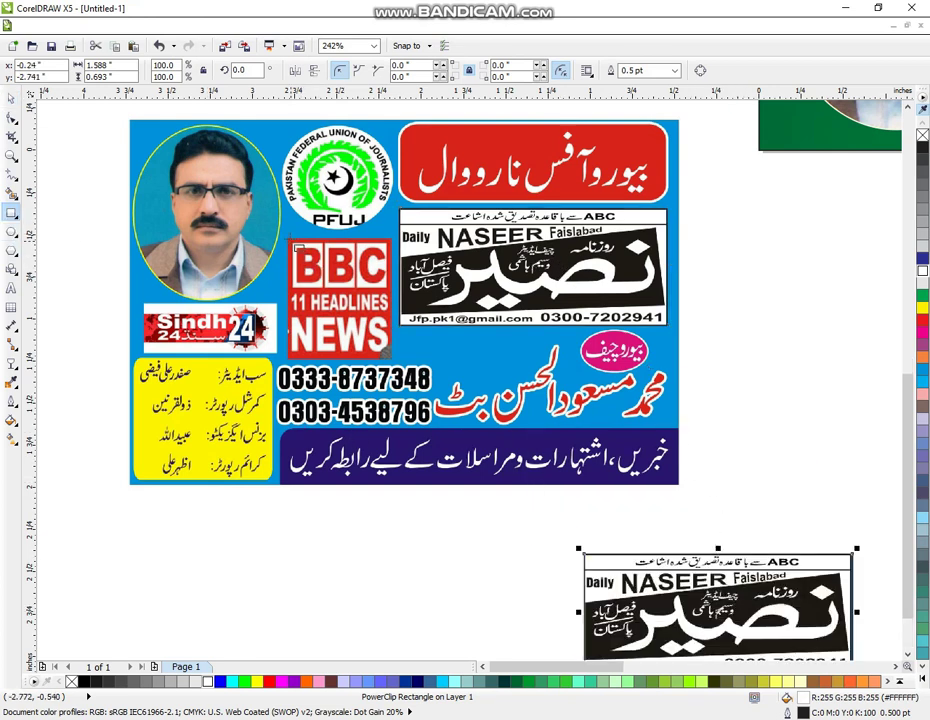
Step: Draw a white-filled rectangle over the BBC 11 Headlines News logo
left_click_drag(288, 240, 390, 362)
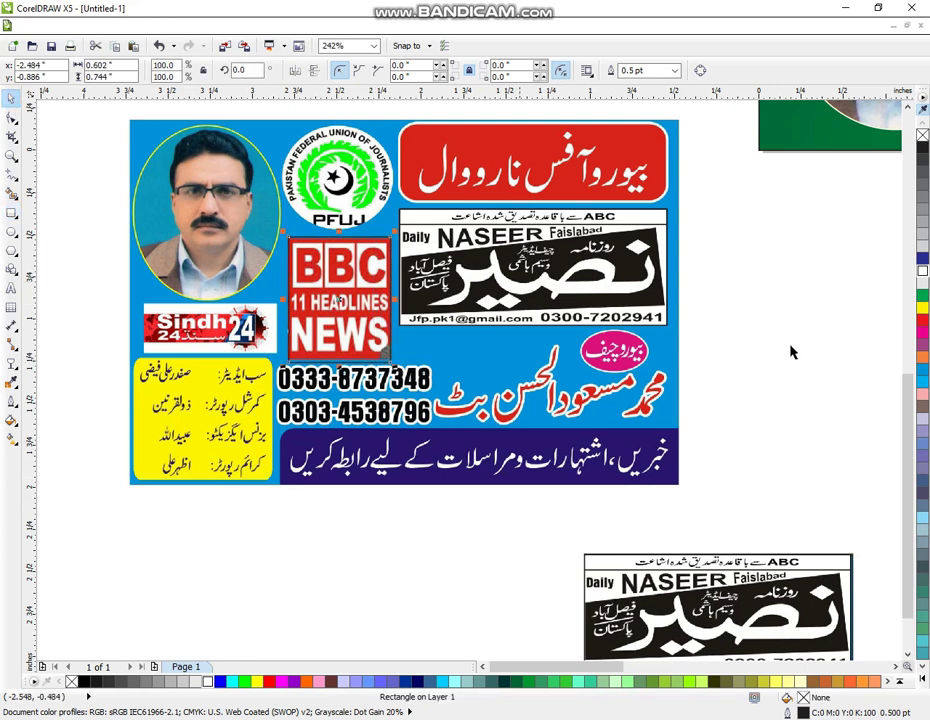
left_click(922, 271)
left_click(437, 562)
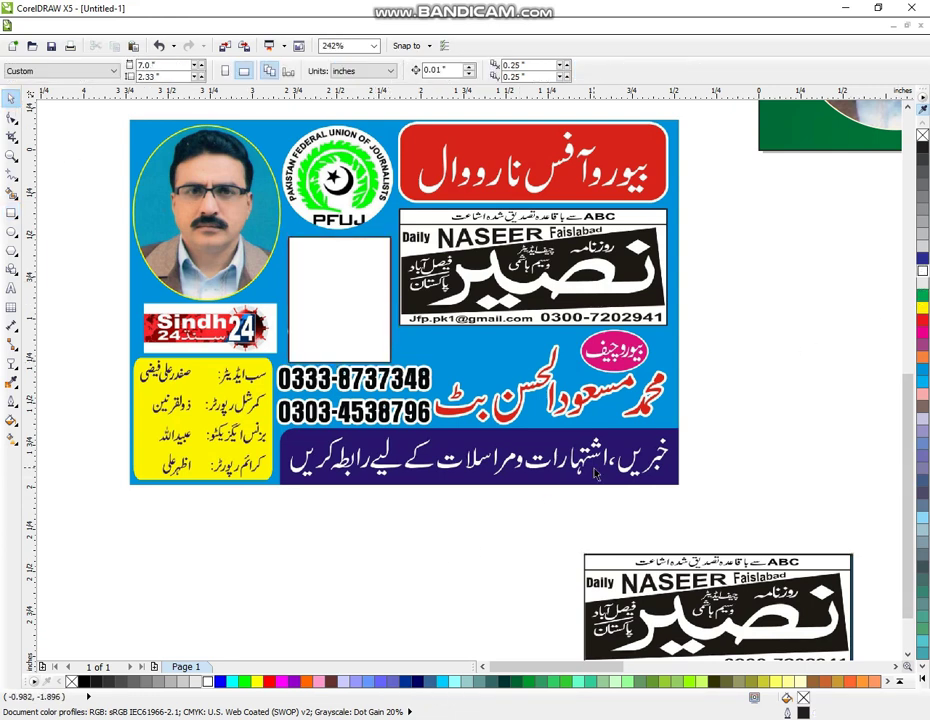
Step: PowerClip the card bitmap inside the BBC rectangle and move the cropped logo right of the card
left_click(594, 467)
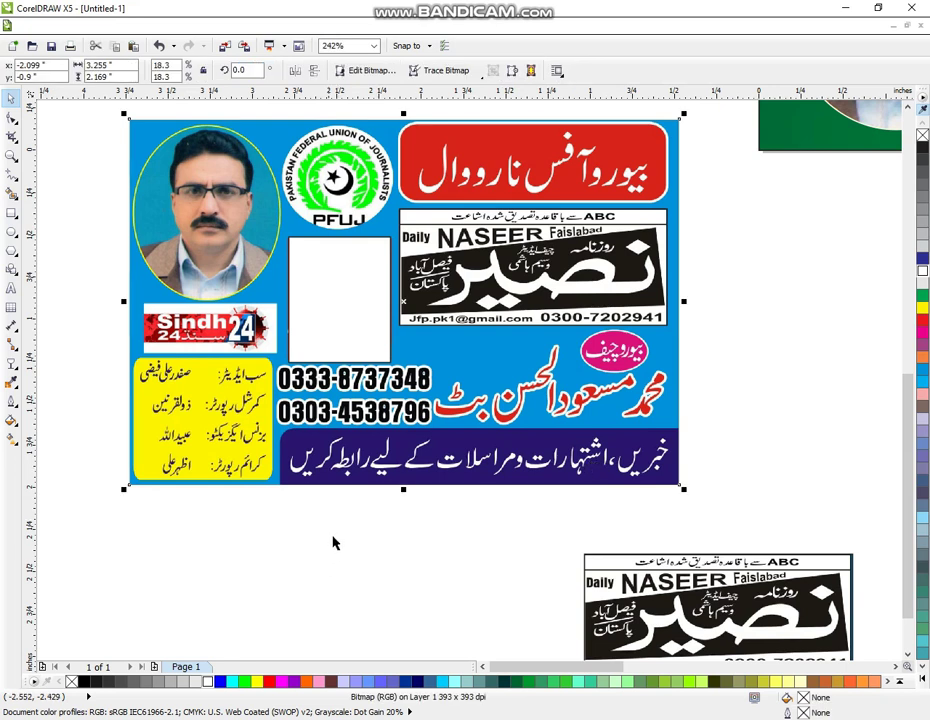
left_click(316, 583)
left_click(343, 365)
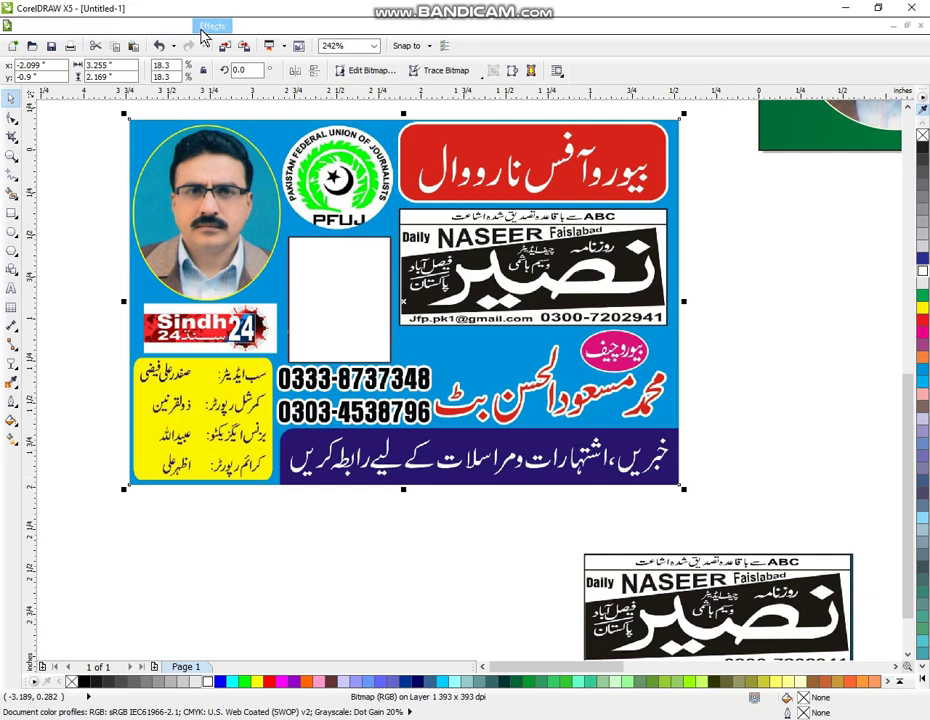
left_click(211, 26)
mouse_move(300, 233)
left_click(345, 231)
left_click(326, 306)
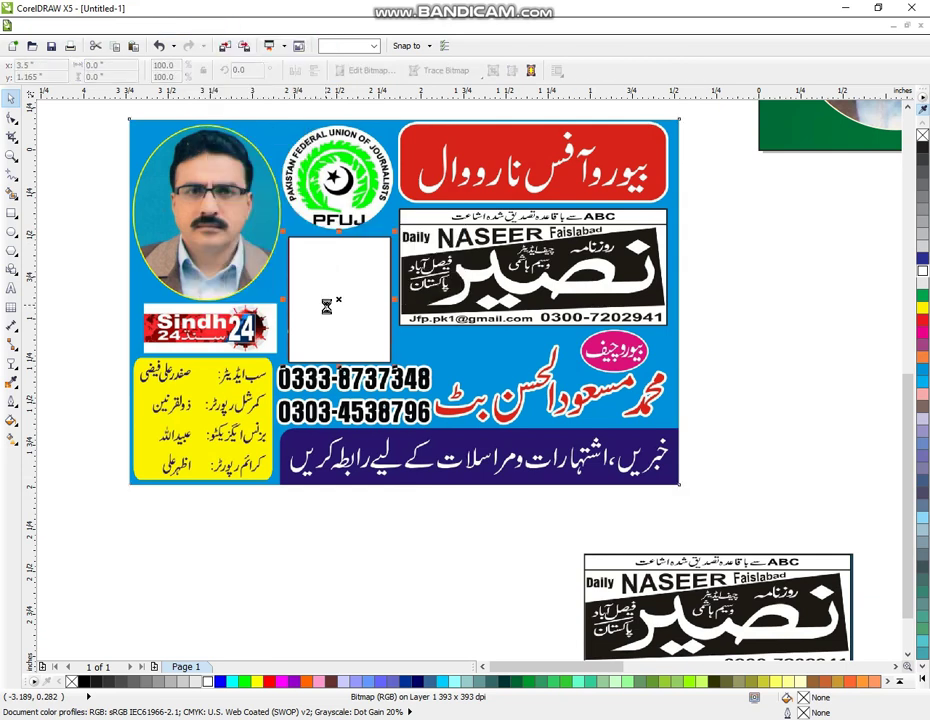
left_click_drag(326, 306, 800, 477)
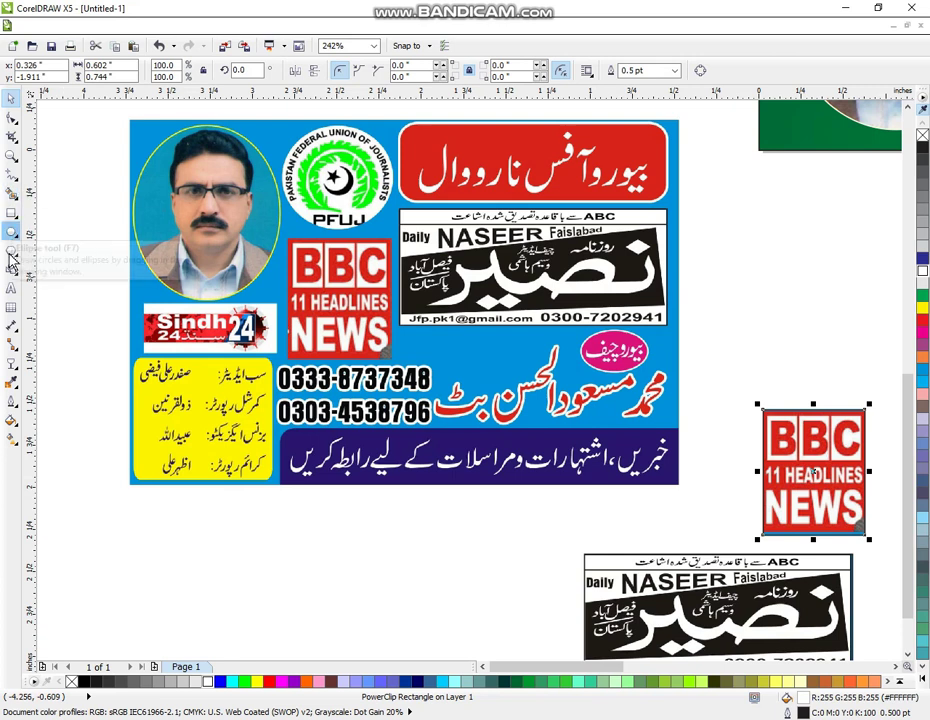
left_click(12, 212)
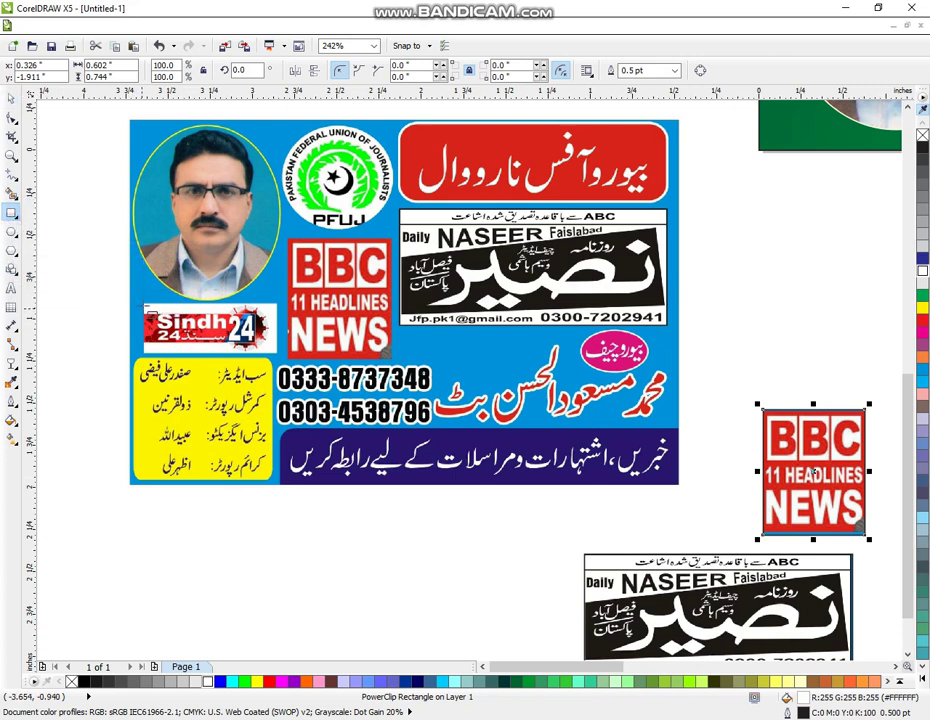
Step: Draw a white rectangle over the Sindh 24 logo and PowerClip the bitmap into it
left_click_drag(139, 297, 279, 358)
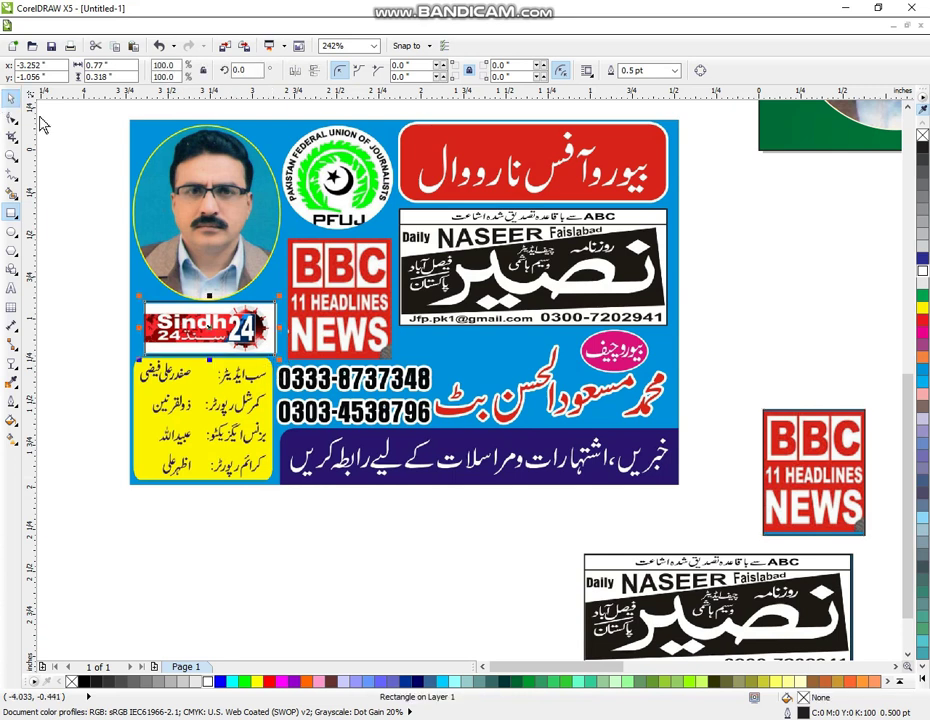
key("space")
left_click(922, 270)
left_click(270, 408)
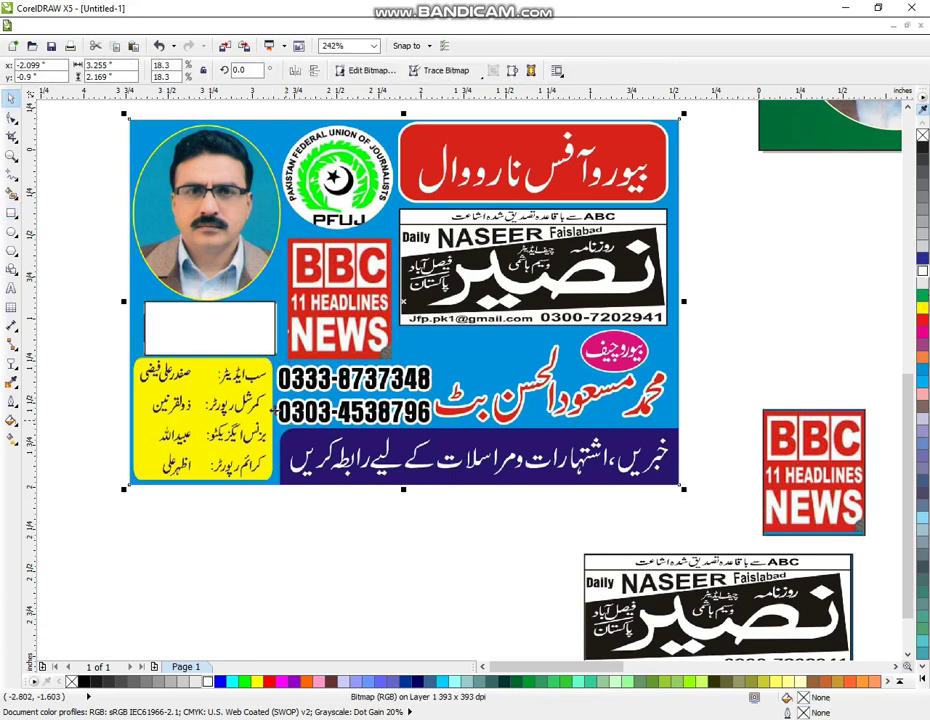
left_click(211, 26)
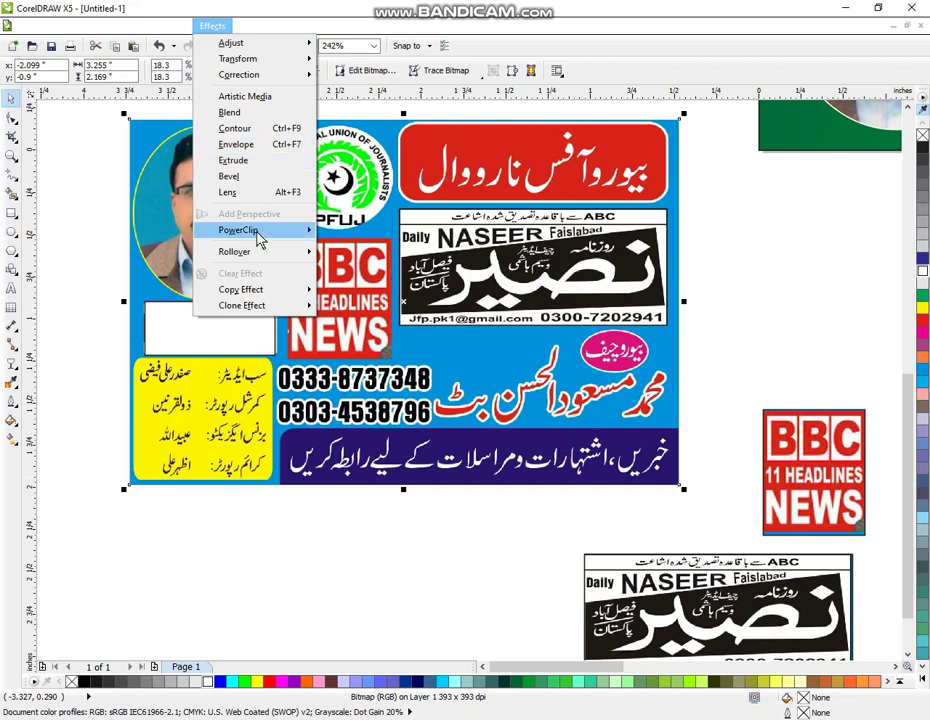
left_click(345, 233)
left_click(212, 330)
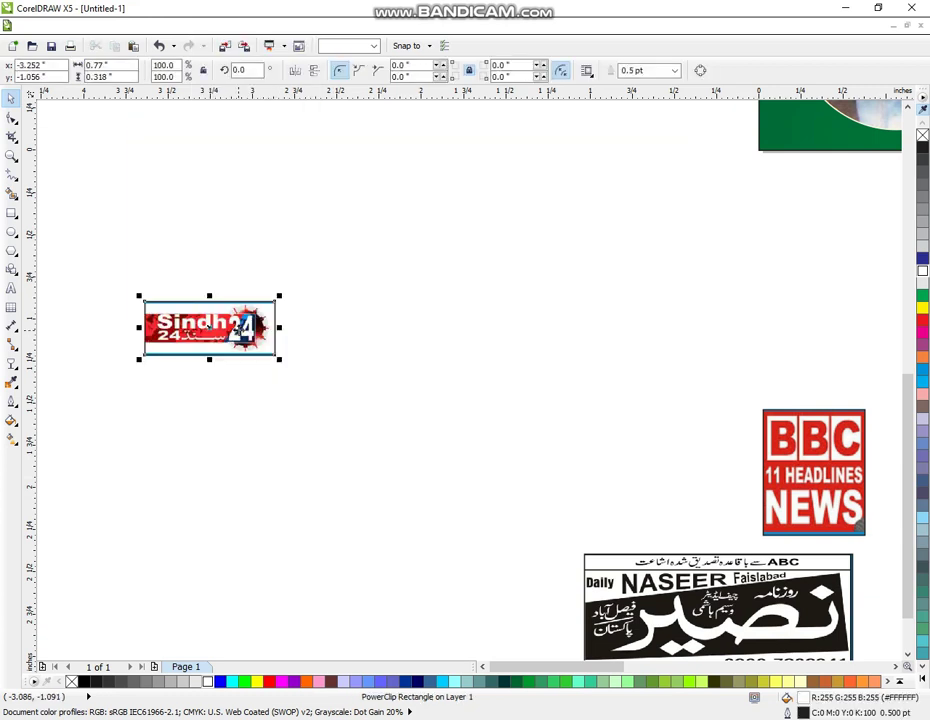
Step: Undo the wrong PowerClip, redo Place Inside Container on the rectangle, and drag a copy below
key("ctrl+z")
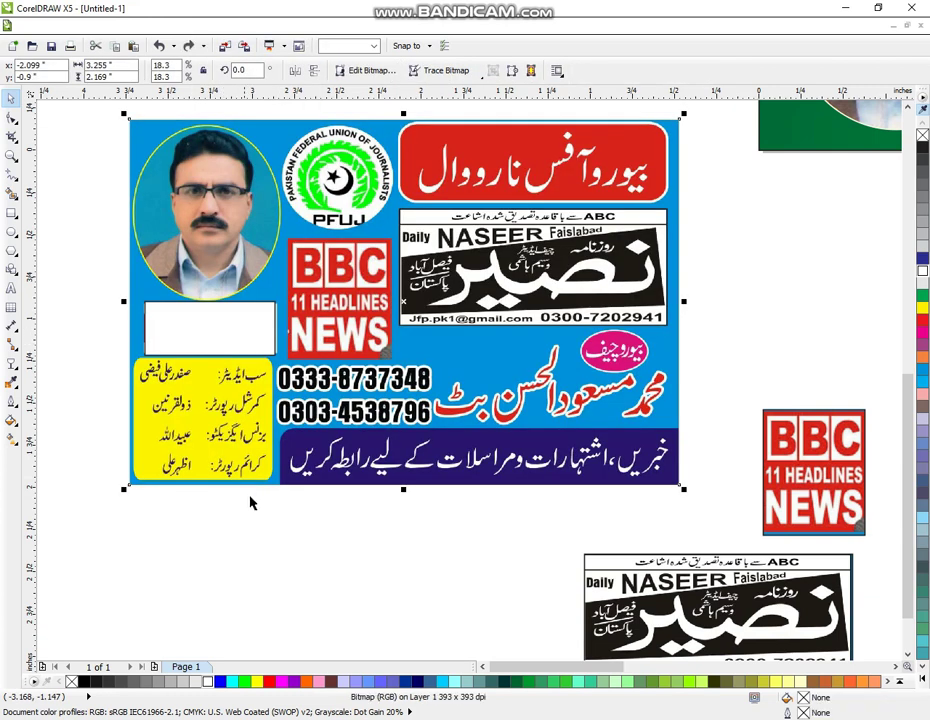
left_click(251, 502)
left_click(400, 440)
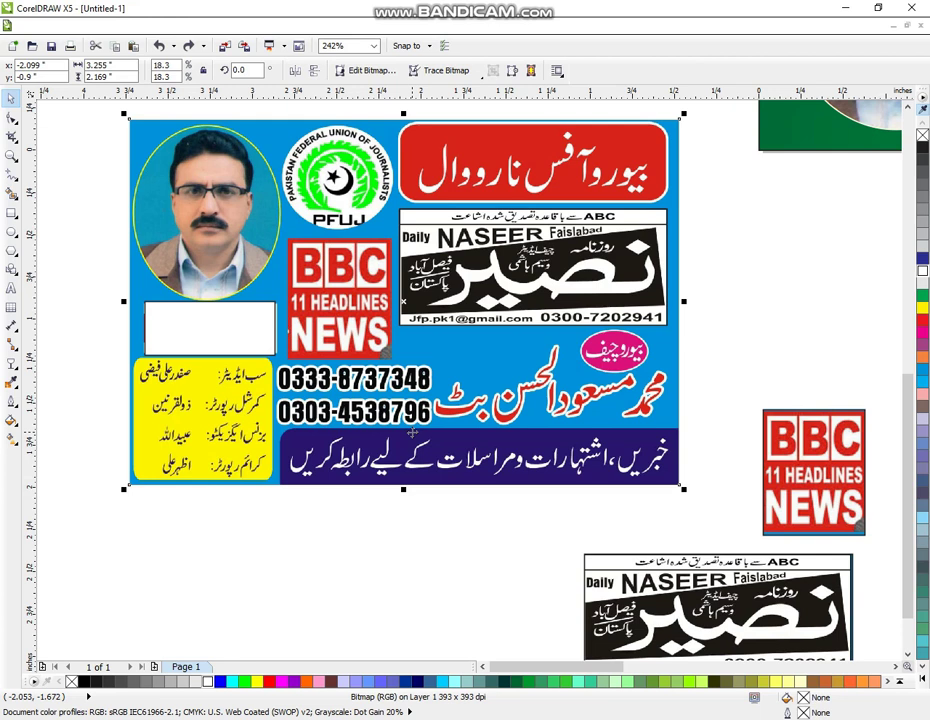
left_click(272, 582)
left_click(195, 125)
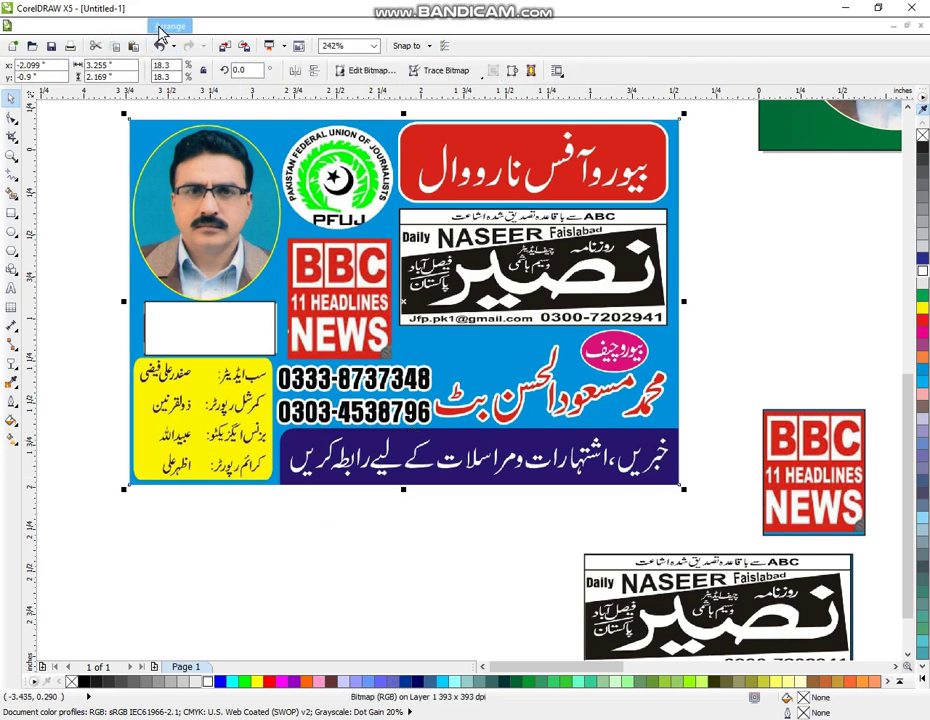
left_click(163, 29)
mouse_move(203, 30)
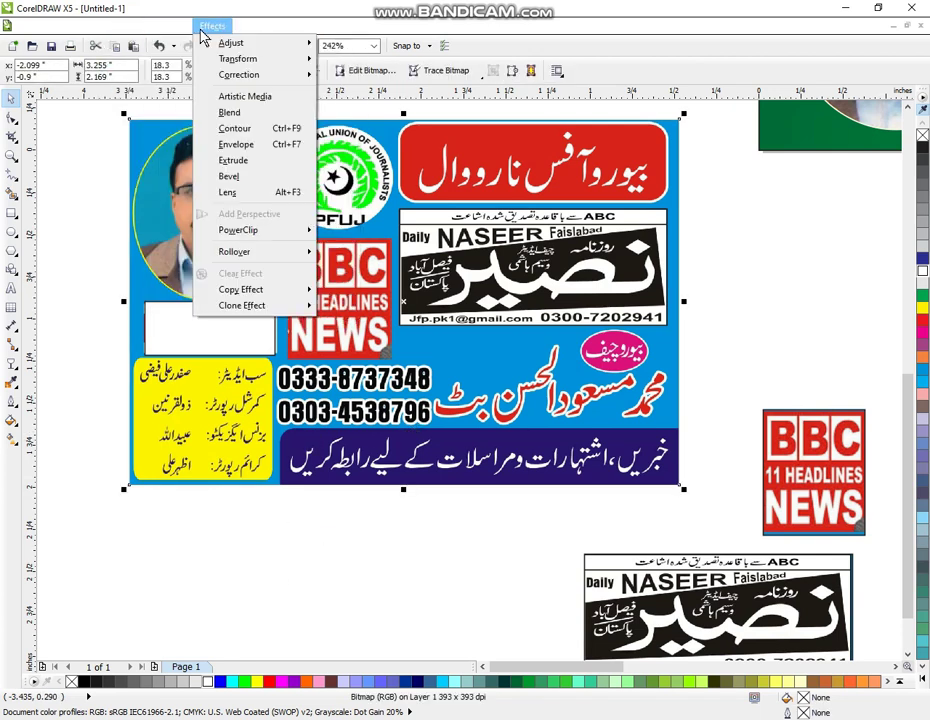
mouse_move(262, 231)
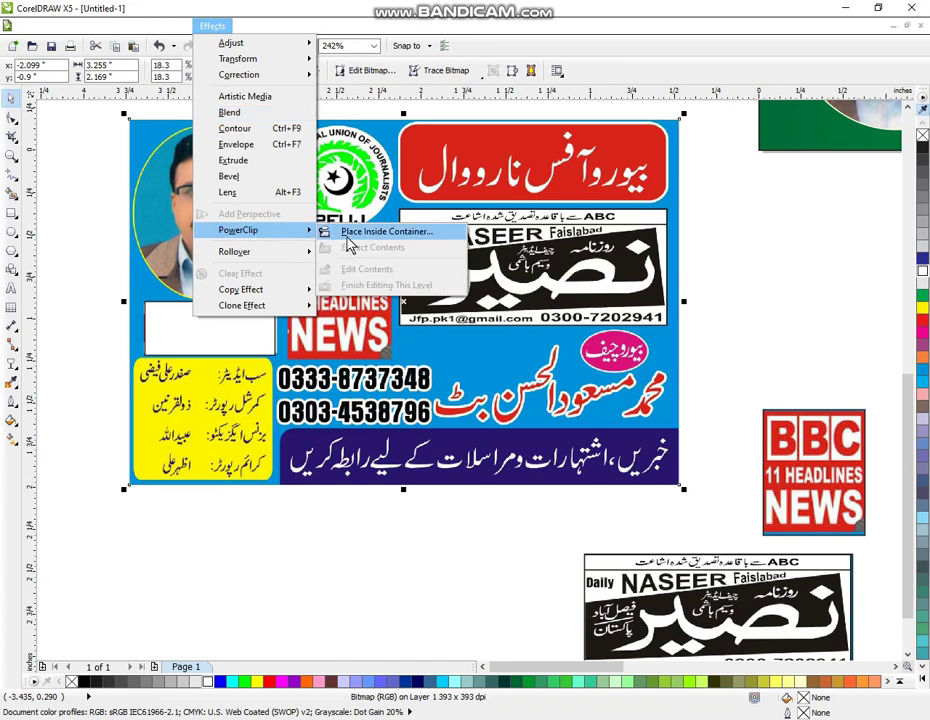
left_click(322, 232)
left_click(250, 345)
left_click_drag(250, 345, 411, 594)
Step: Draw a white-filled circle around the PFUJ logo on the poster
left_click(10, 157)
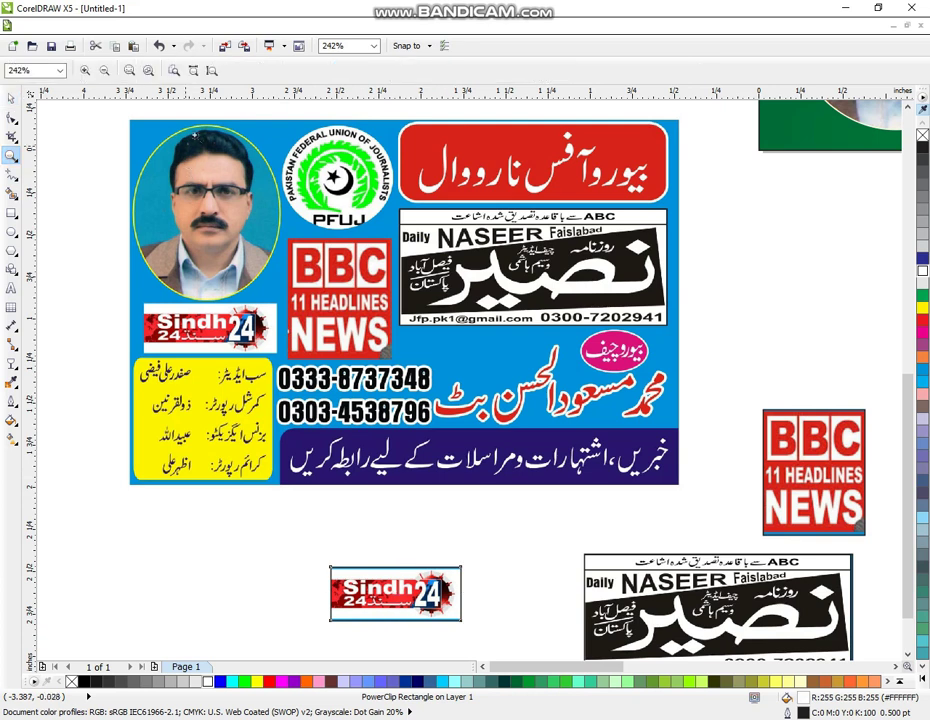
left_click(349, 230)
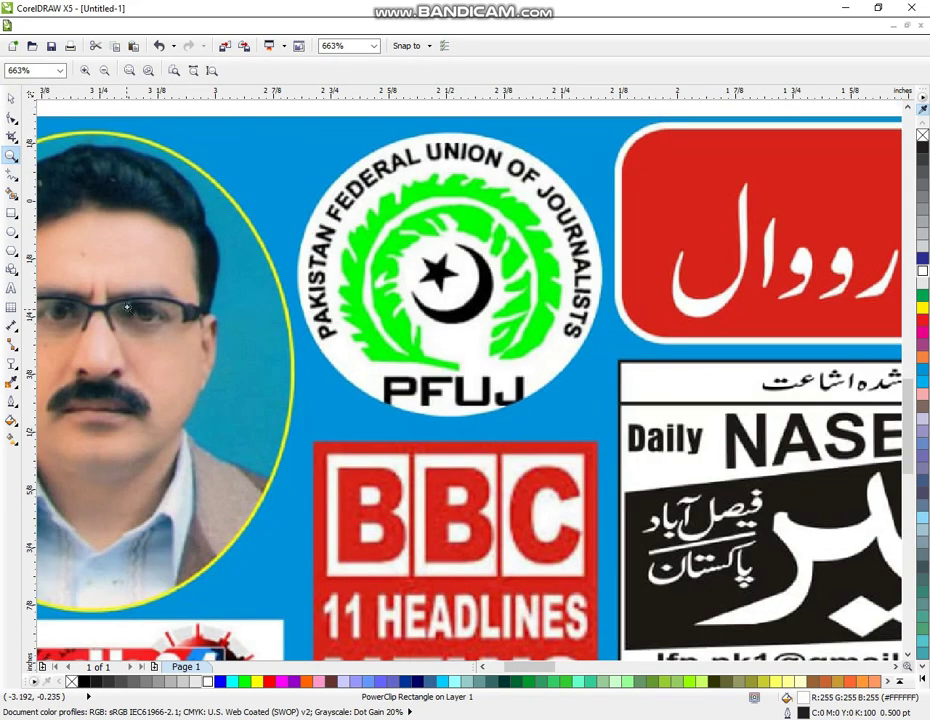
right_click(170, 238)
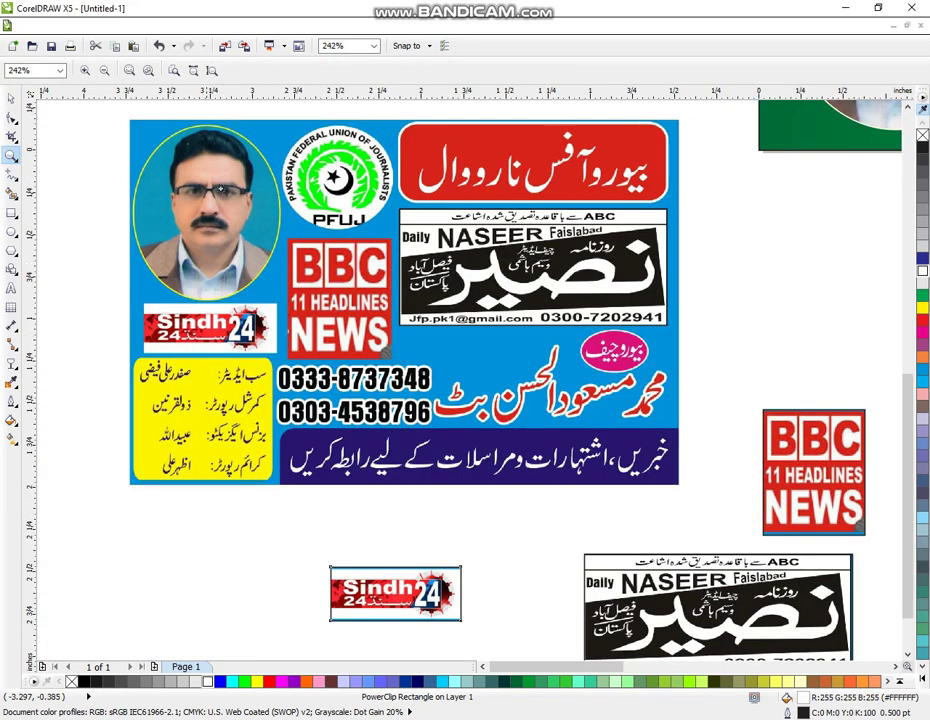
right_click(294, 222)
left_click(237, 132)
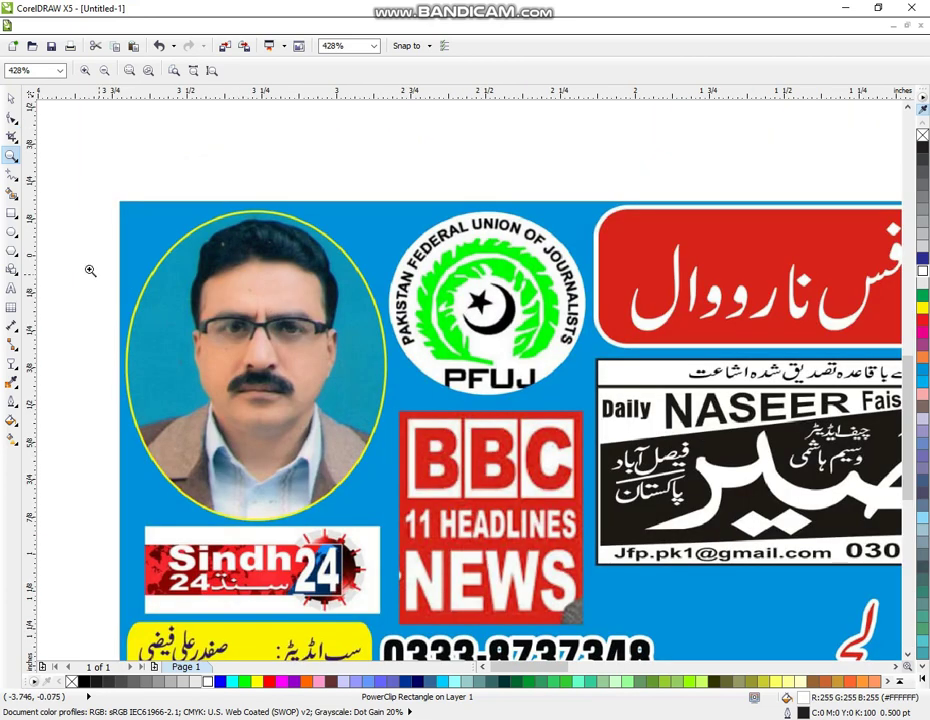
left_click(11, 231)
left_click_drag(393, 212, 594, 406)
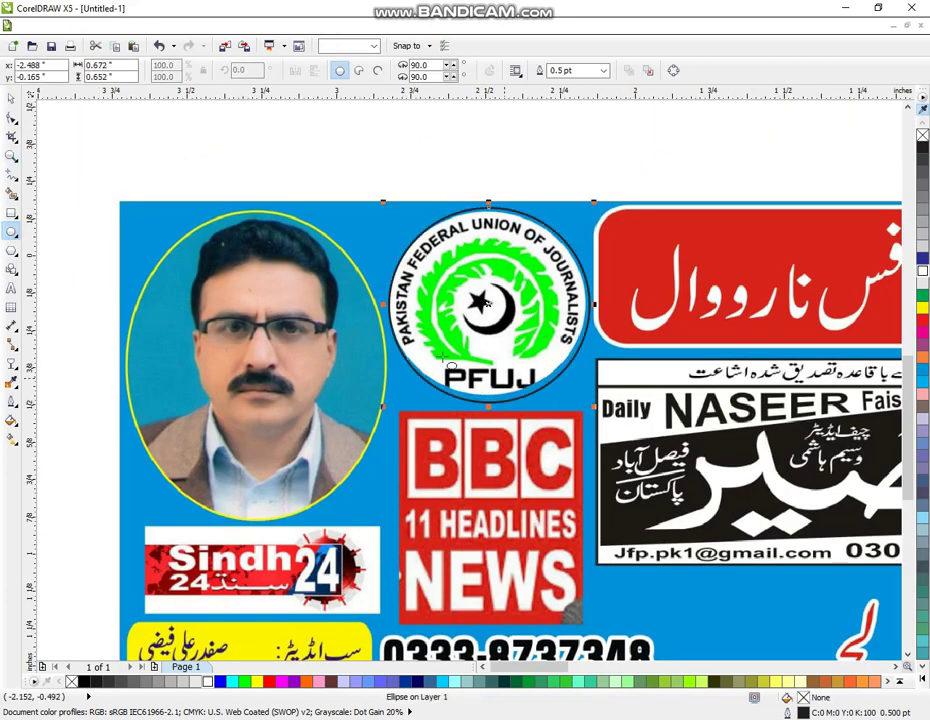
left_click(10, 97)
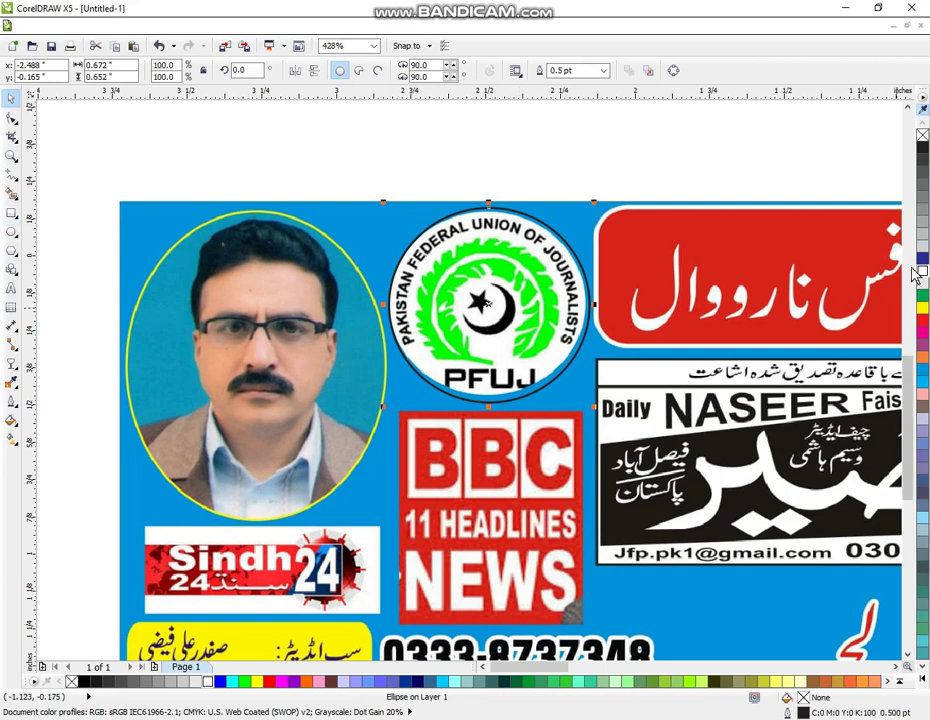
left_click(922, 271)
Step: PowerClip the poster bitmap inside the circle, then zoom back out
left_click(564, 205)
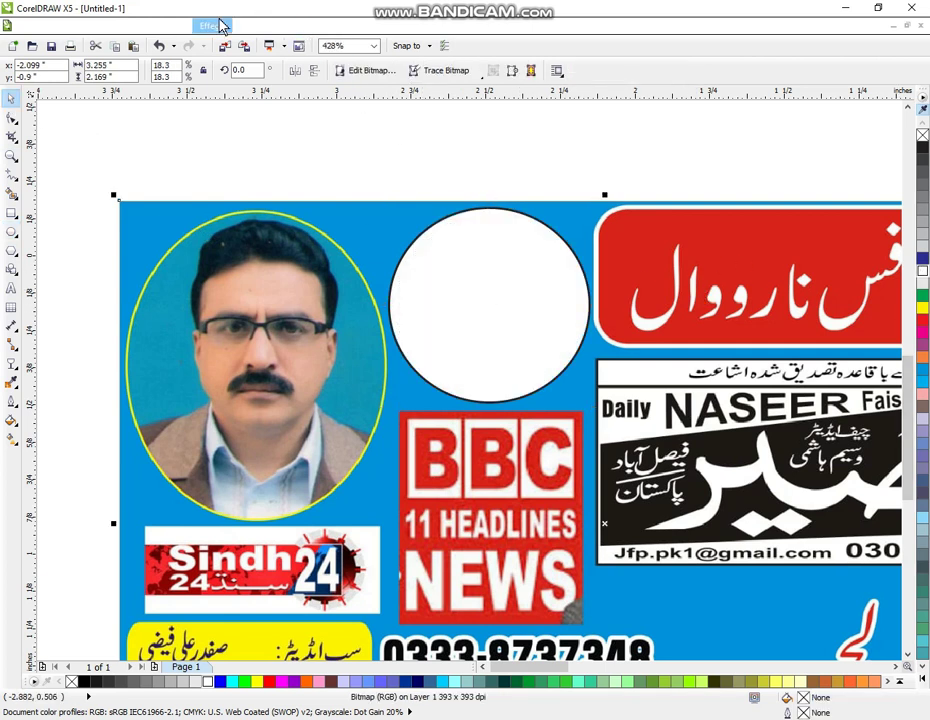
left_click(218, 30)
mouse_move(310, 228)
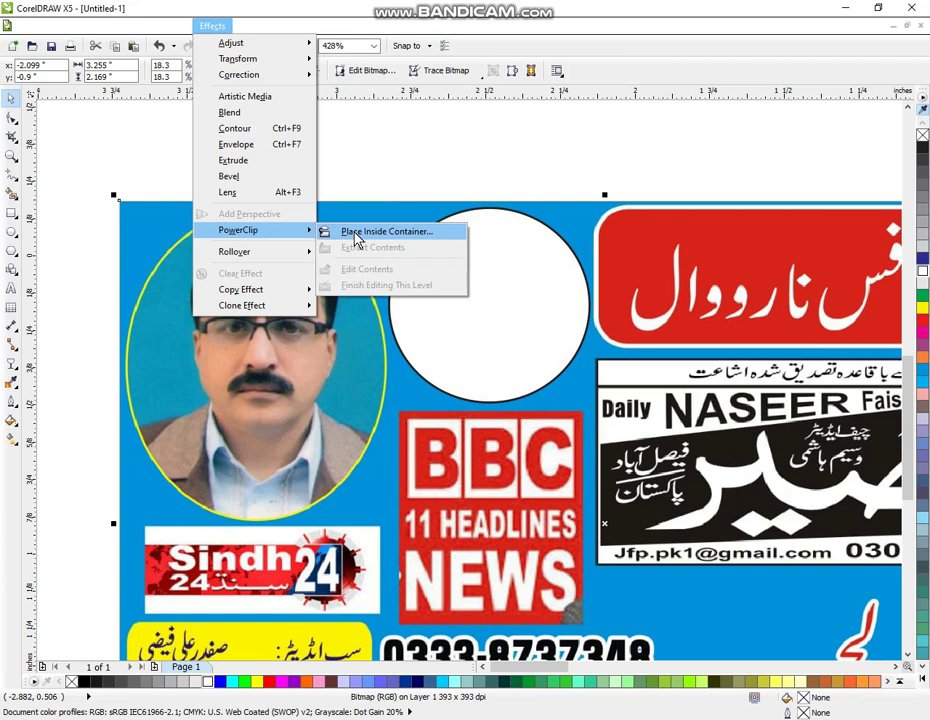
left_click(357, 241)
left_click(437, 238)
left_click(399, 181)
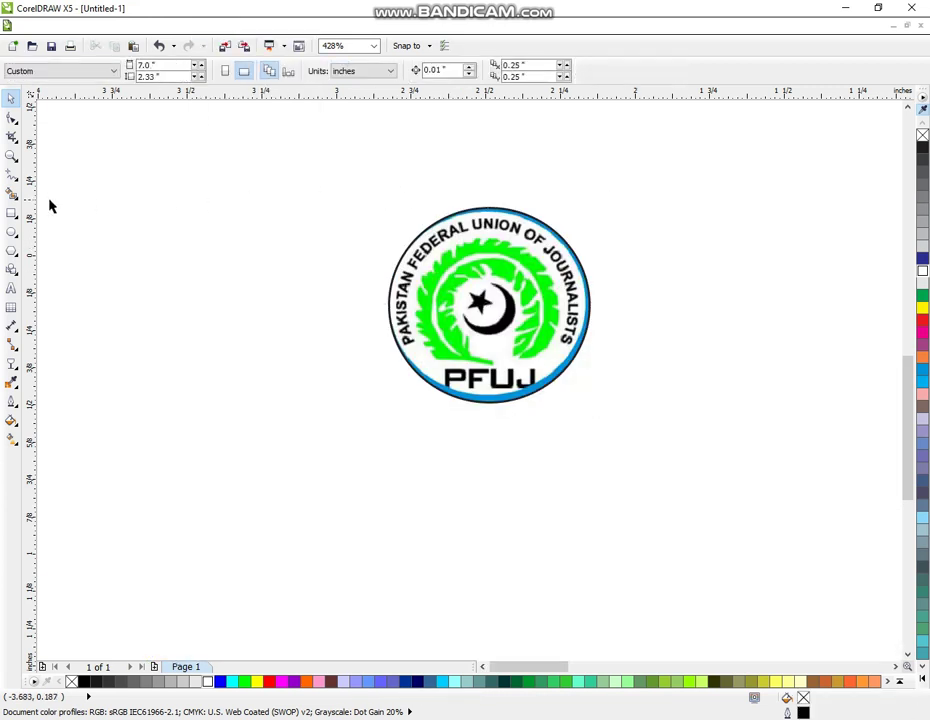
left_click(12, 155)
scroll(446, 313, "down", 3)
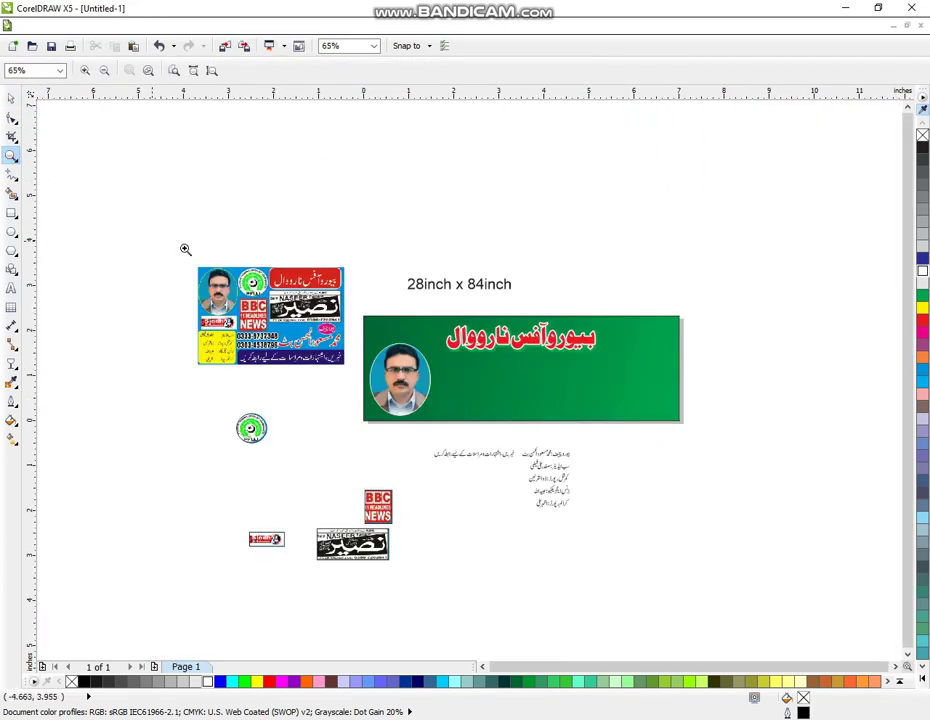
Step: Place the PFUJ circle logo in the green banner's top-right corner
left_click_drag(212, 262, 768, 596)
left_click(10, 97)
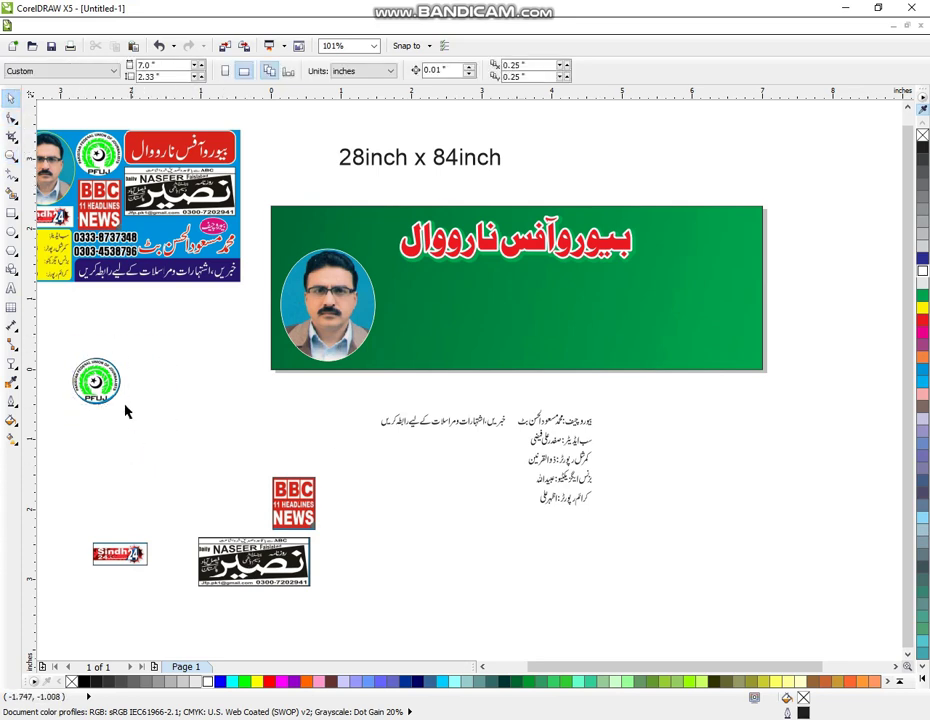
left_click_drag(101, 405, 684, 272)
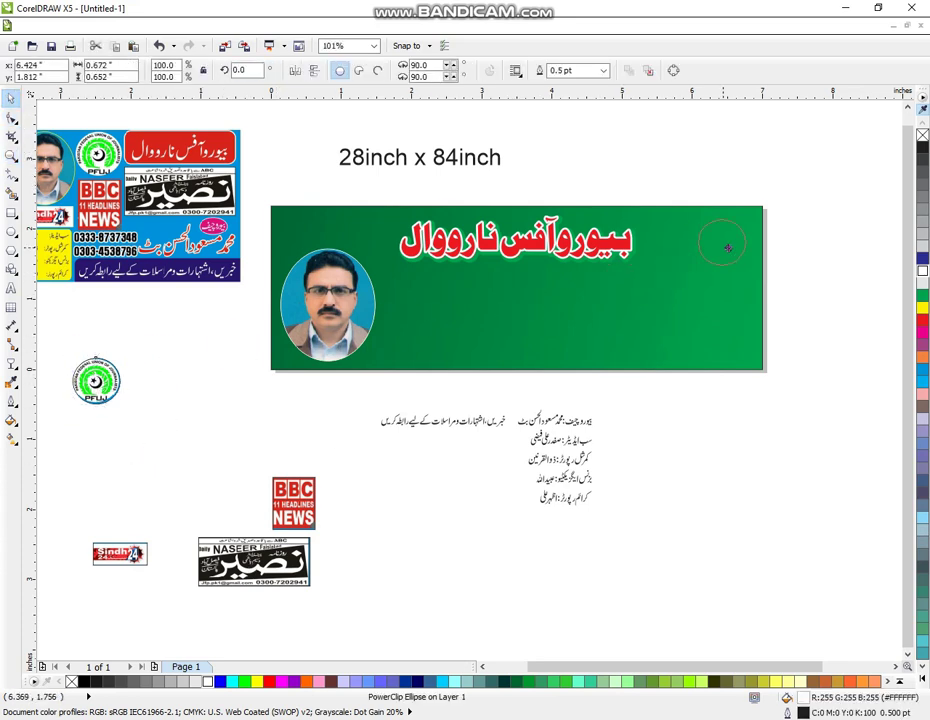
left_click_drag(732, 241, 732, 241)
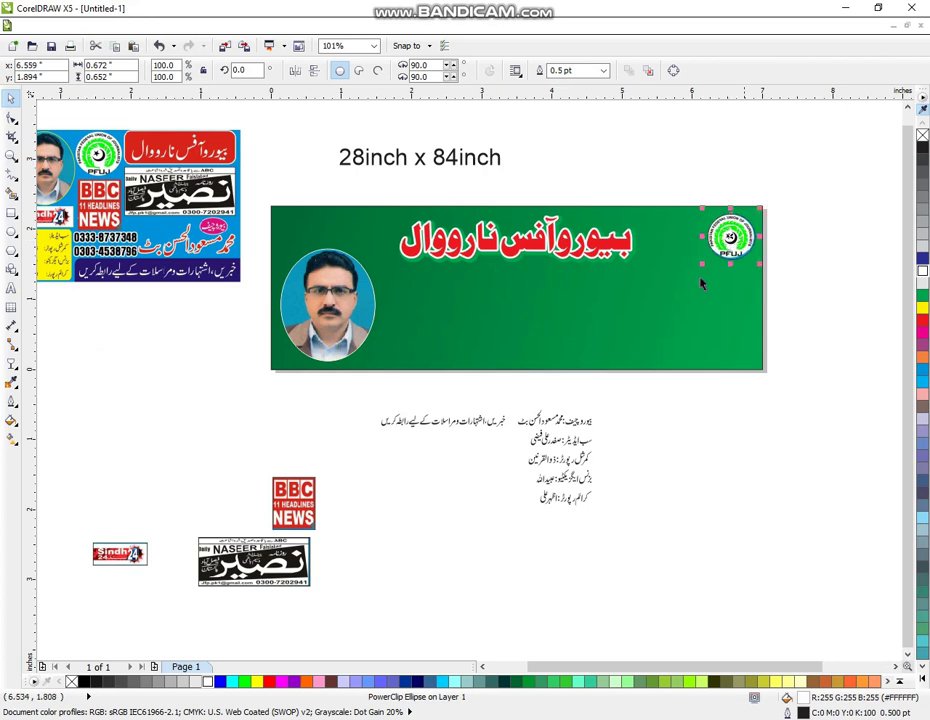
Step: Cluster the BBC, Sindh24 and Naseer logos together and raise the portrait slightly
left_click_drag(283, 520, 305, 461)
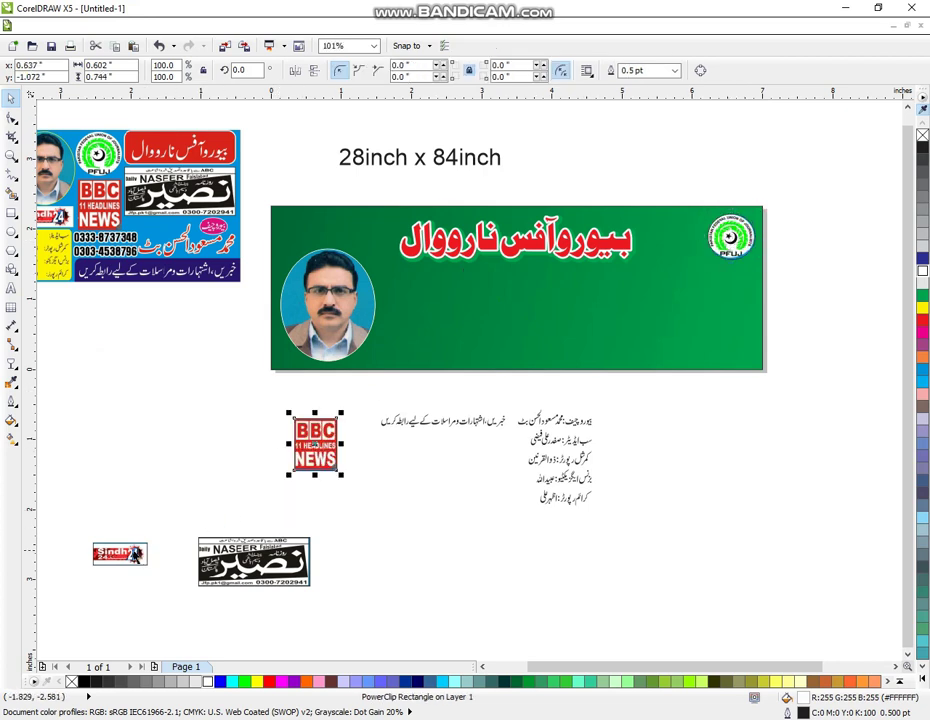
left_click_drag(129, 546, 268, 428)
left_click_drag(257, 585, 245, 487)
left_click_drag(150, 390, 345, 495)
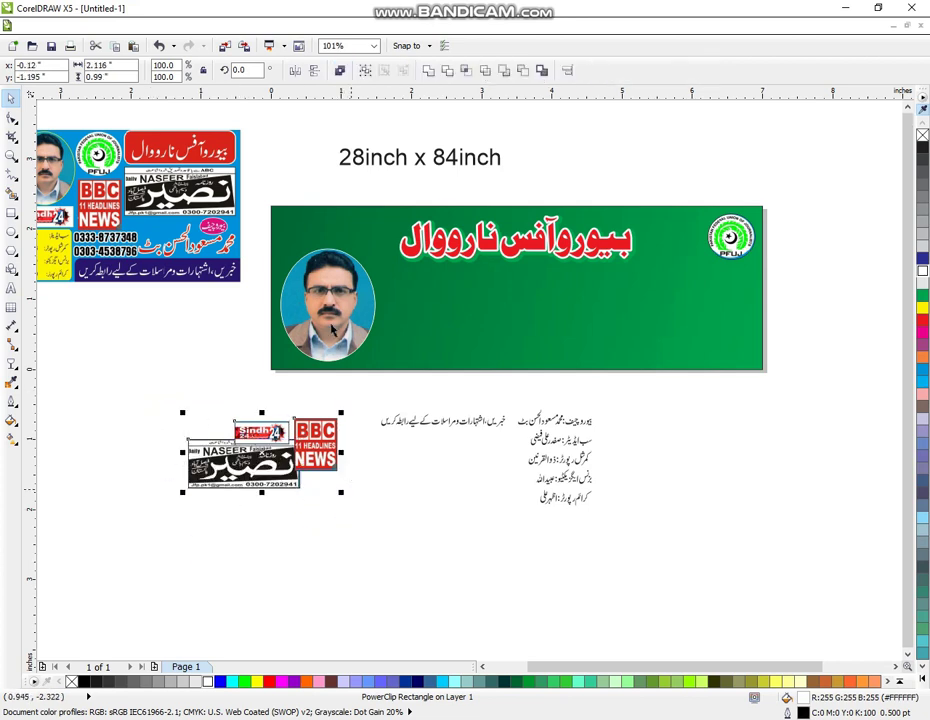
left_click(328, 305)
left_click_drag(330, 302, 336, 270)
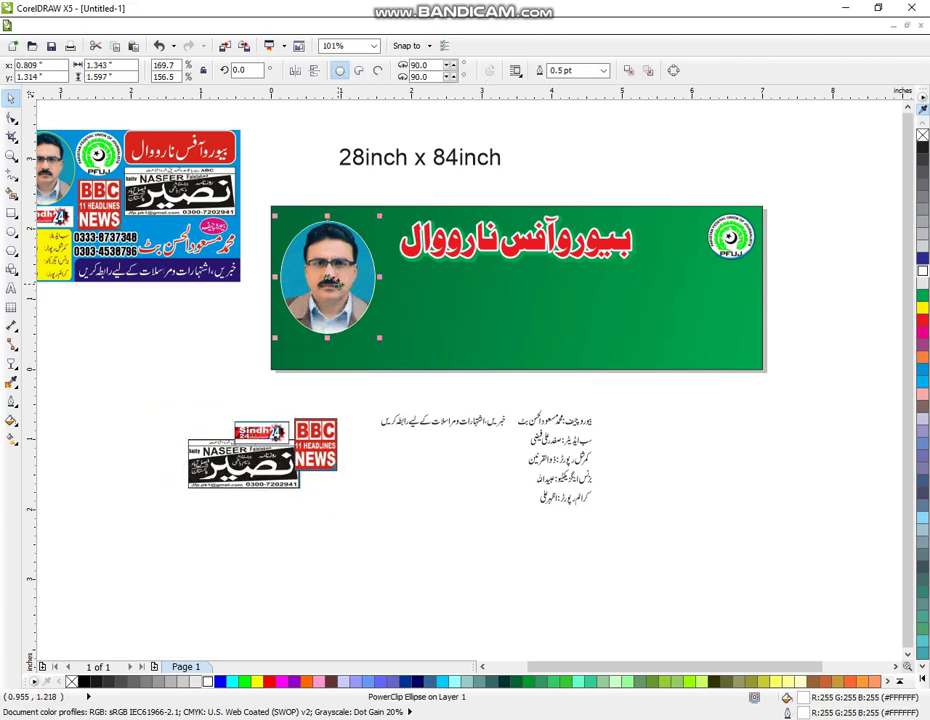
Step: Move the three news logos right of the Urdu text and zoom in on the banner
left_click_drag(181, 409, 353, 550)
left_click_drag(333, 448, 703, 430)
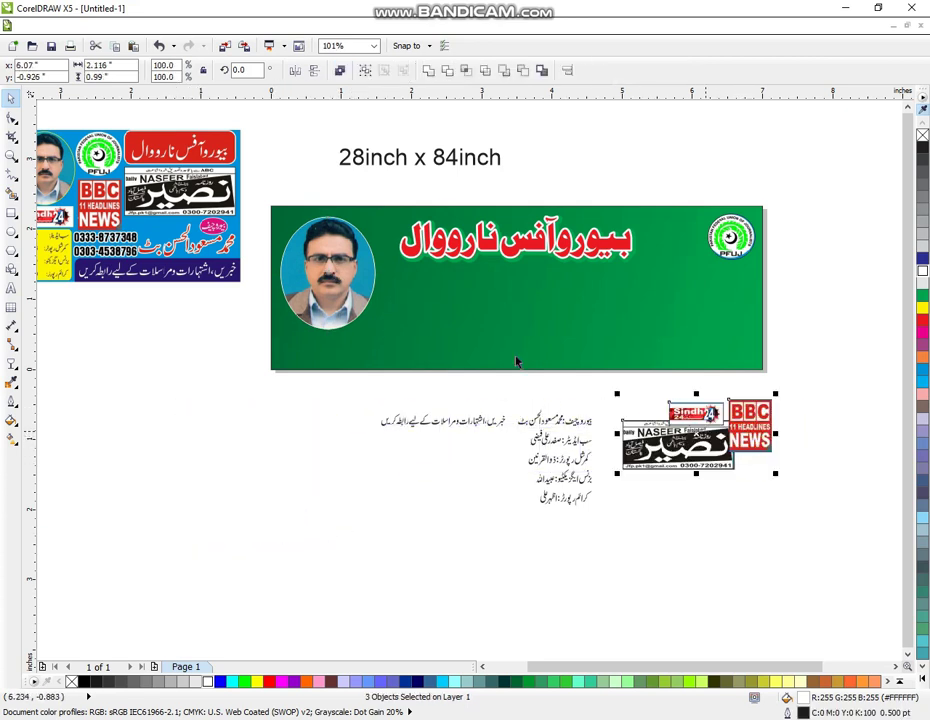
left_click(10, 158)
left_click_drag(228, 175, 808, 556)
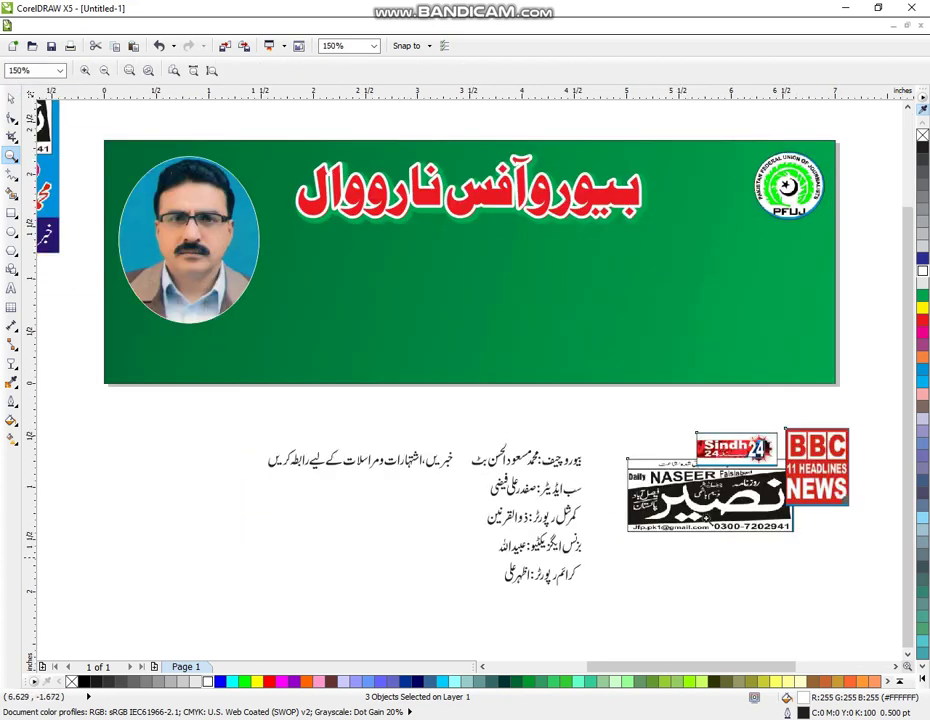
left_click(10, 98)
left_click(740, 566)
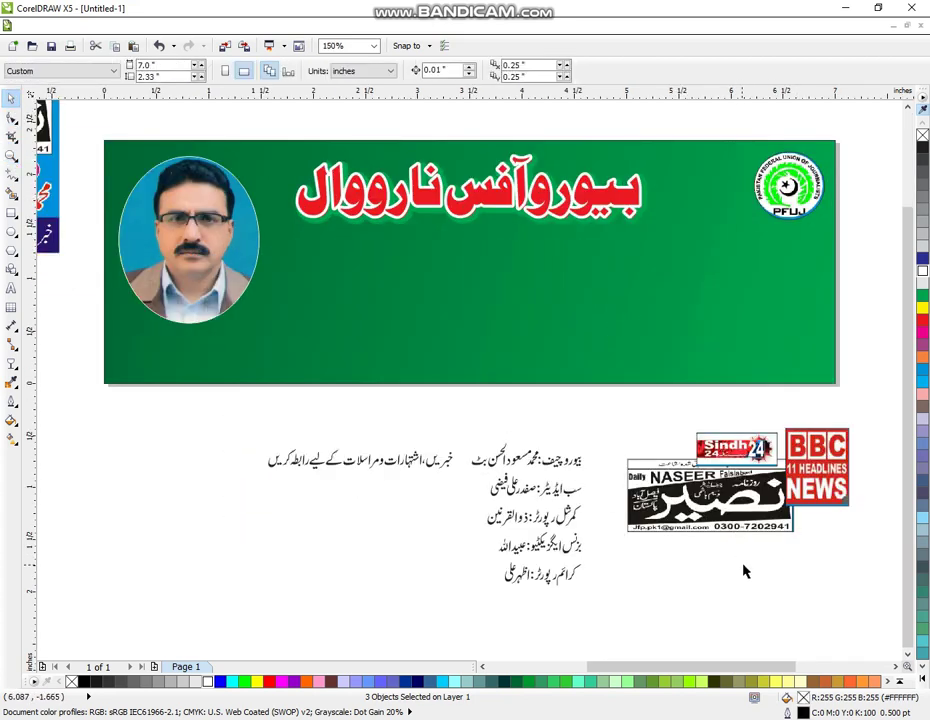
Step: Move the NASEER and BBC logos onto the banner's right side, with Sindh24 beside BBC
left_click_drag(716, 512, 743, 288)
left_click_drag(810, 459, 793, 337)
left_click(786, 284, "shift")
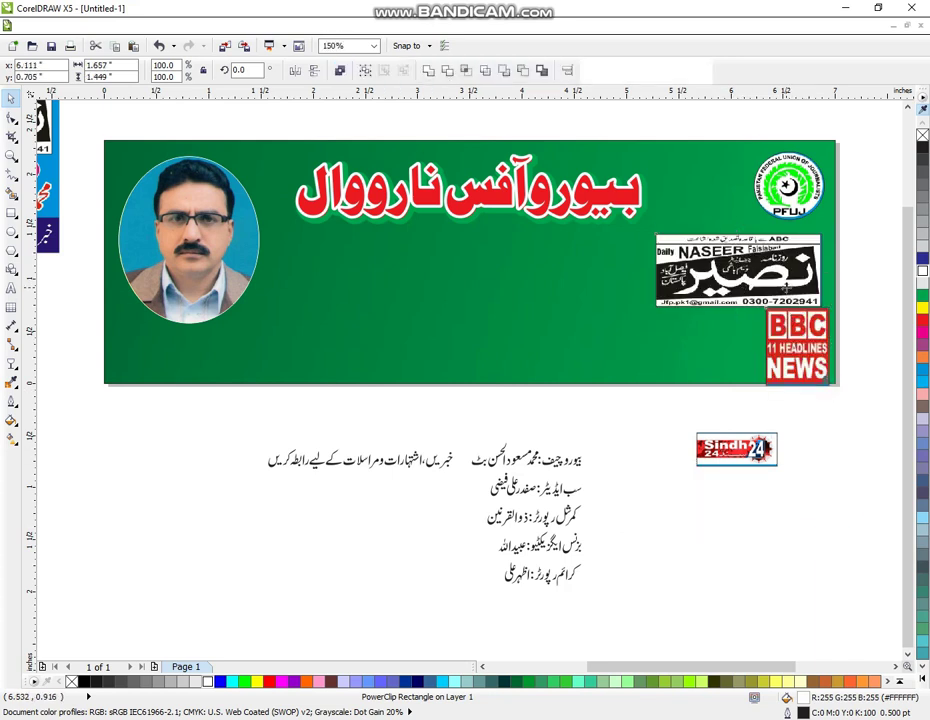
left_click(788, 281)
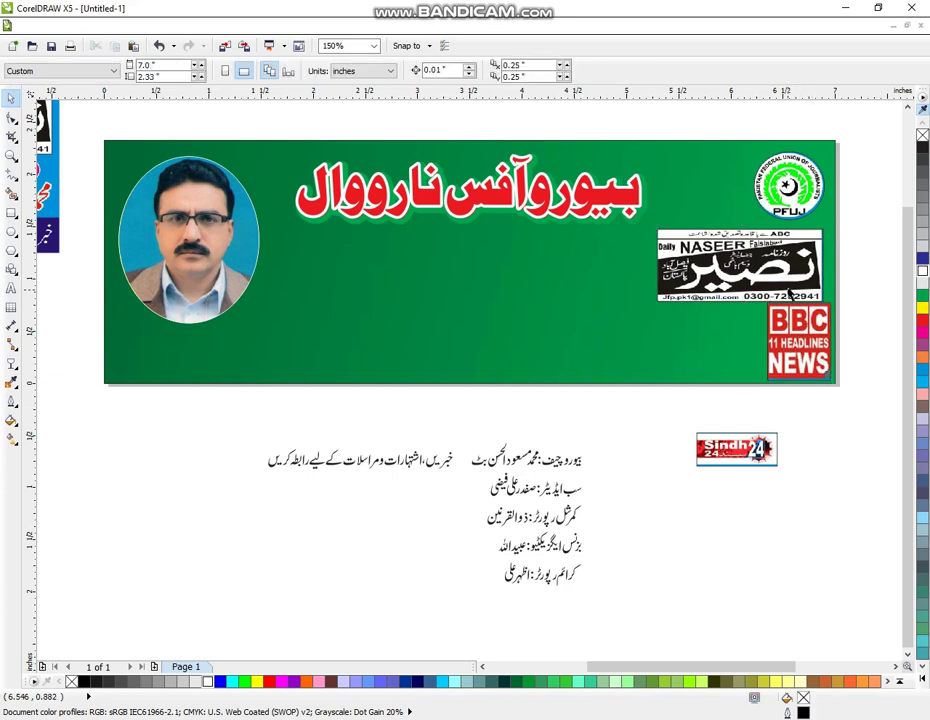
left_click_drag(788, 281, 788, 277)
left_click_drag(757, 451, 744, 327)
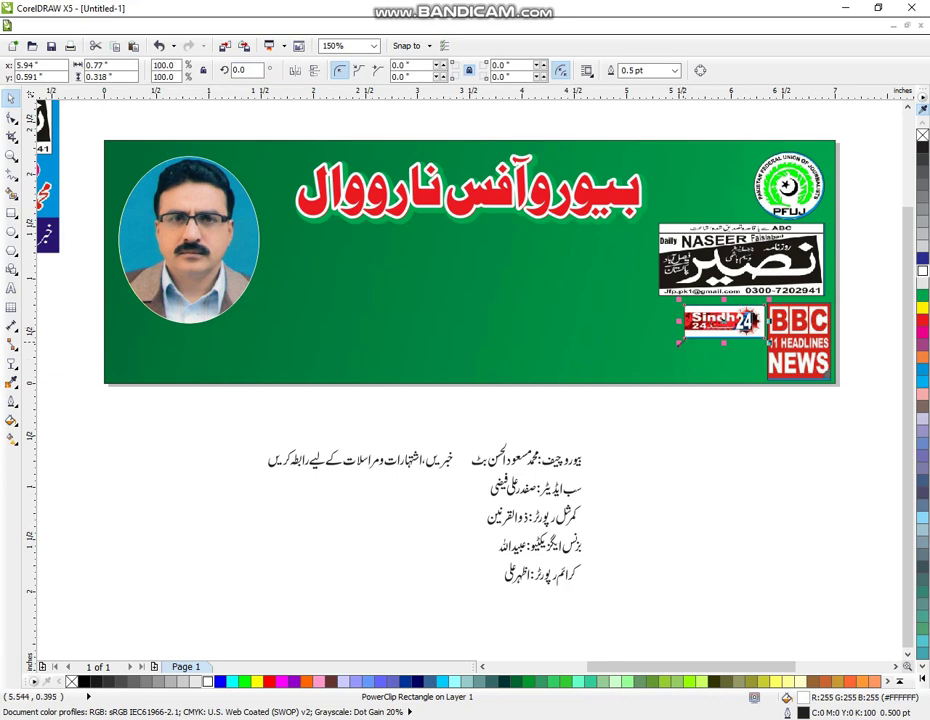
Step: Enlarge the Sindh24 logo to 147.5% and stretch it to match the BBC logo's height
left_click_drag(681, 344, 642, 357)
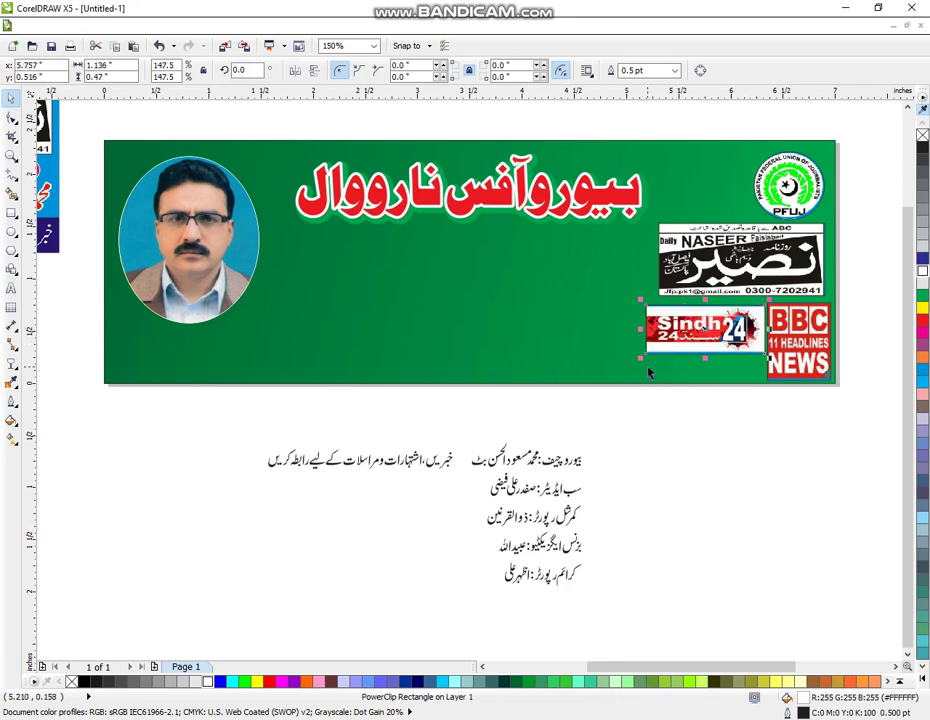
left_click_drag(705, 358, 705, 372)
key("Escape")
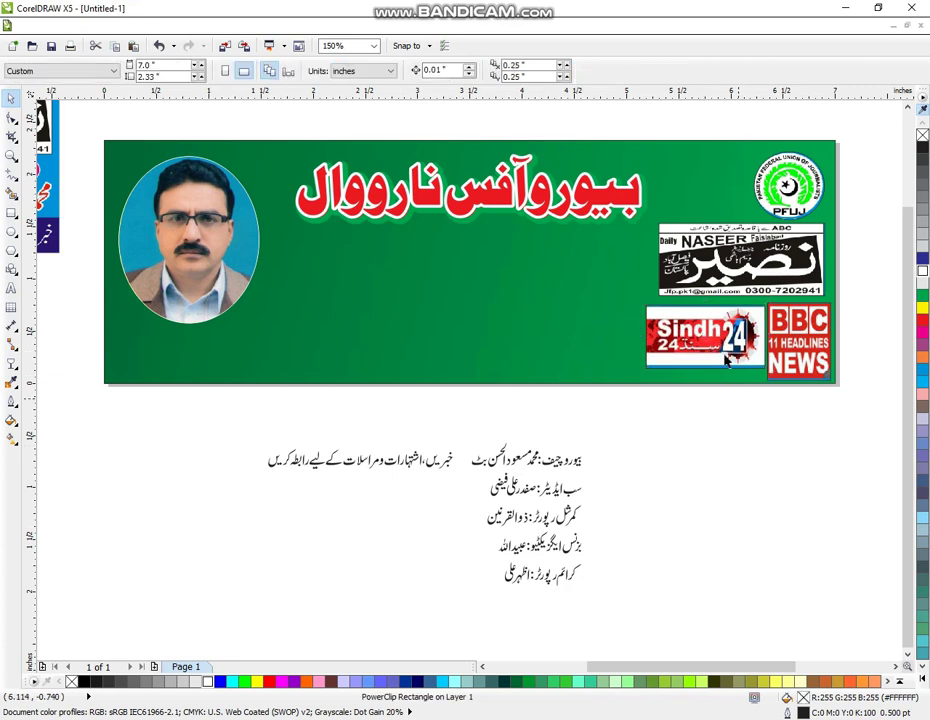
left_click(712, 338)
left_click(788, 345, "shift")
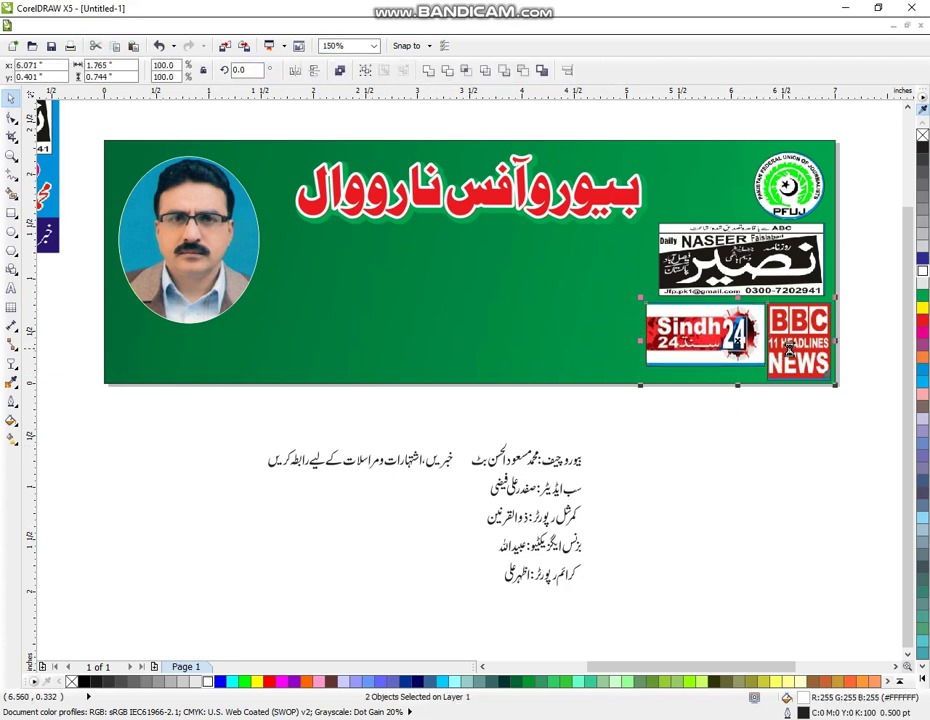
left_click(743, 426)
left_click(722, 366)
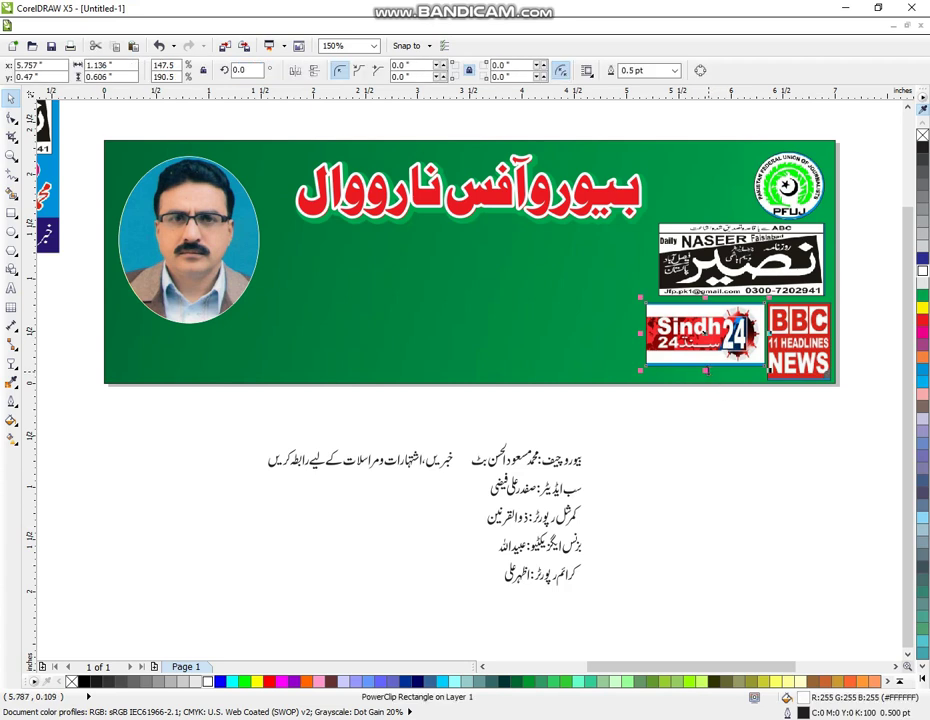
left_click_drag(705, 370, 706, 381)
left_click(718, 452)
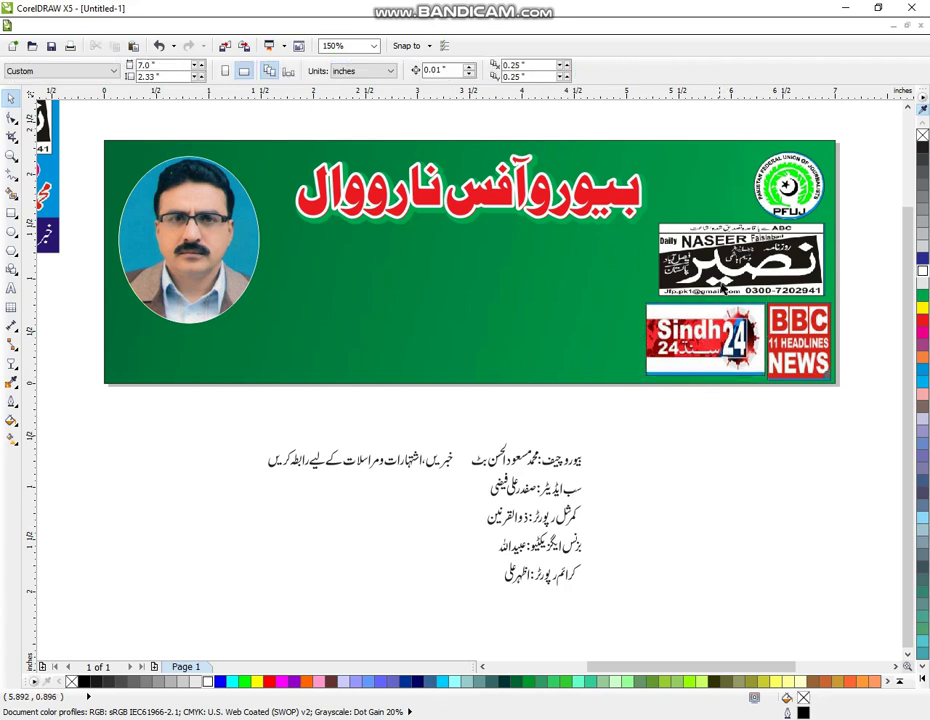
Step: Enlarge Naseer slightly, then scale all three logos to 93.8% with a dark blue outline
left_click(657, 278)
left_click_drag(657, 296, 651, 298)
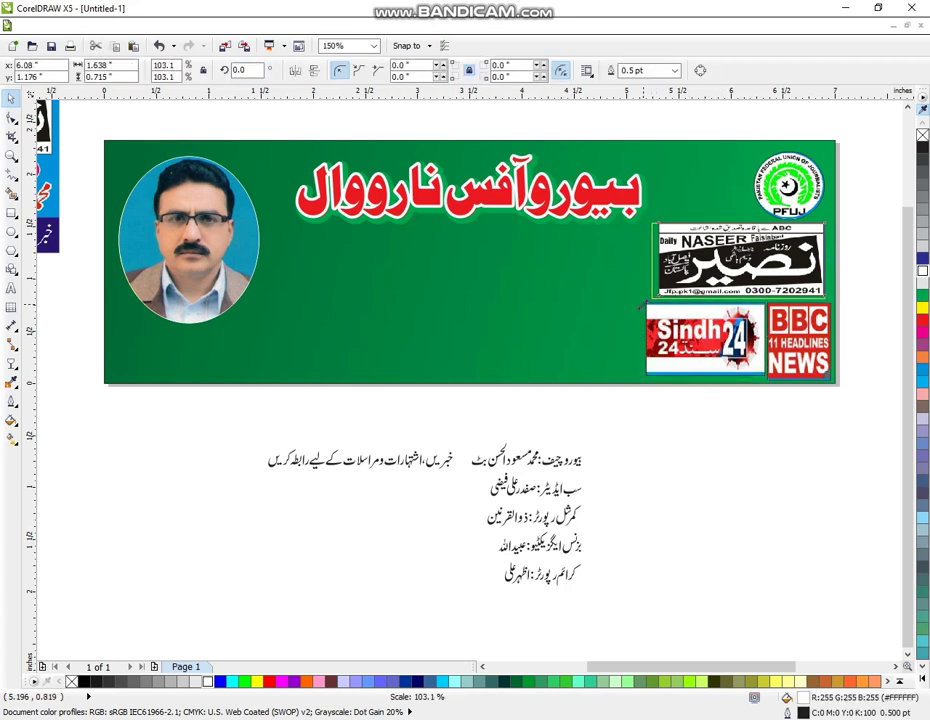
left_click(869, 243)
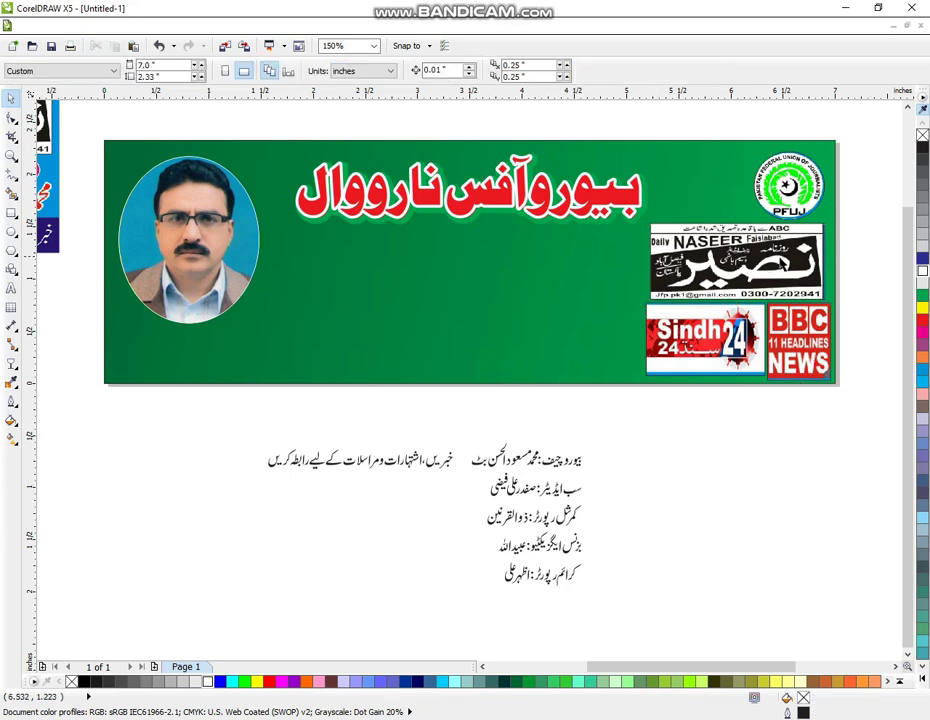
left_click_drag(872, 217, 640, 408)
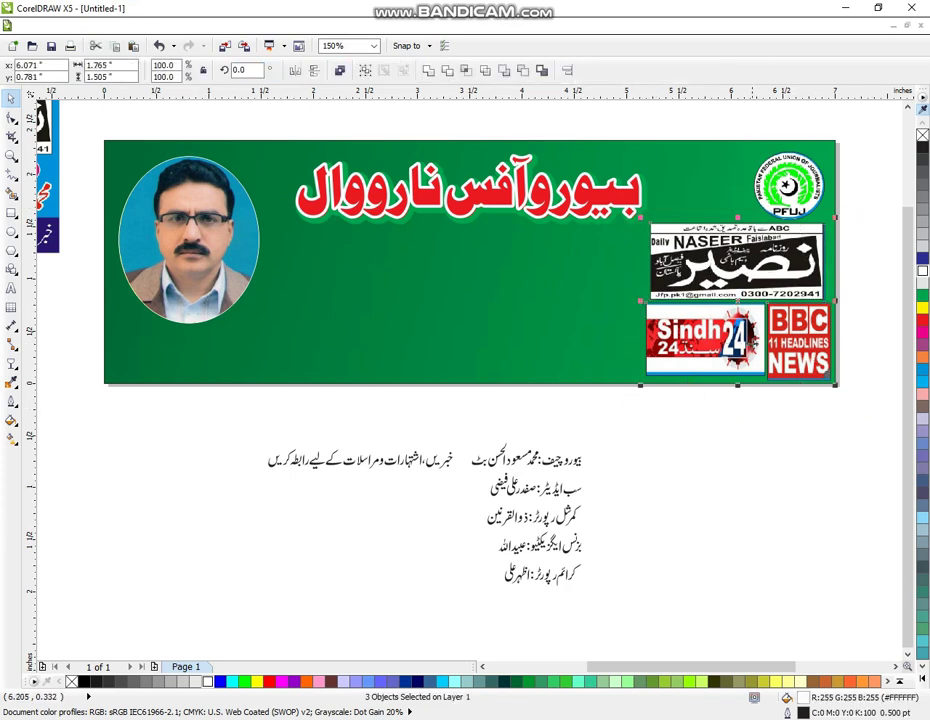
left_click_drag(750, 338, 745, 336)
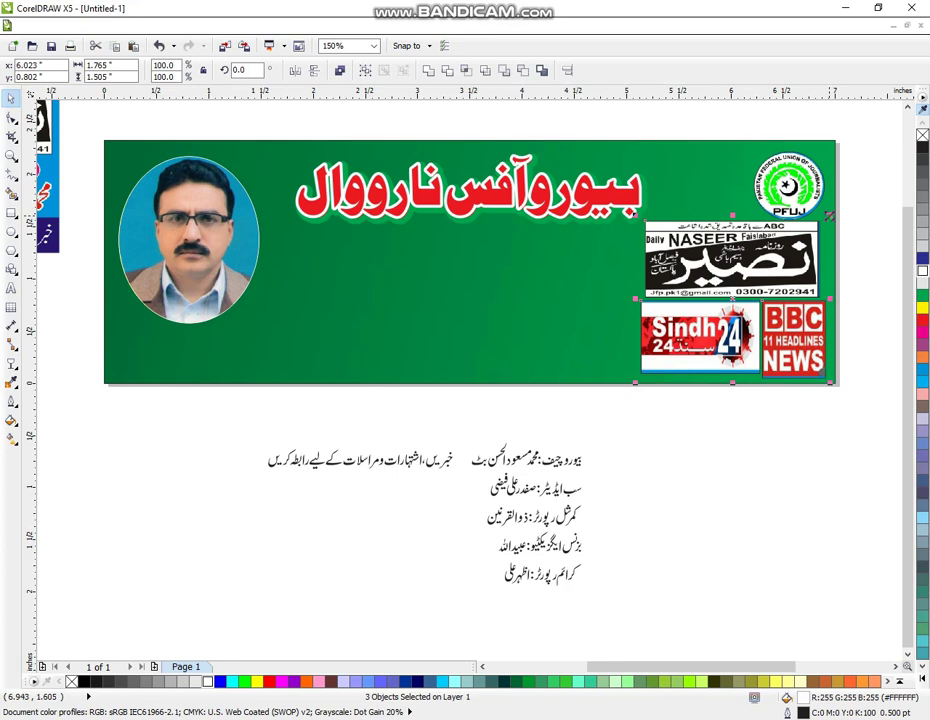
left_click_drag(829, 215, 828, 223)
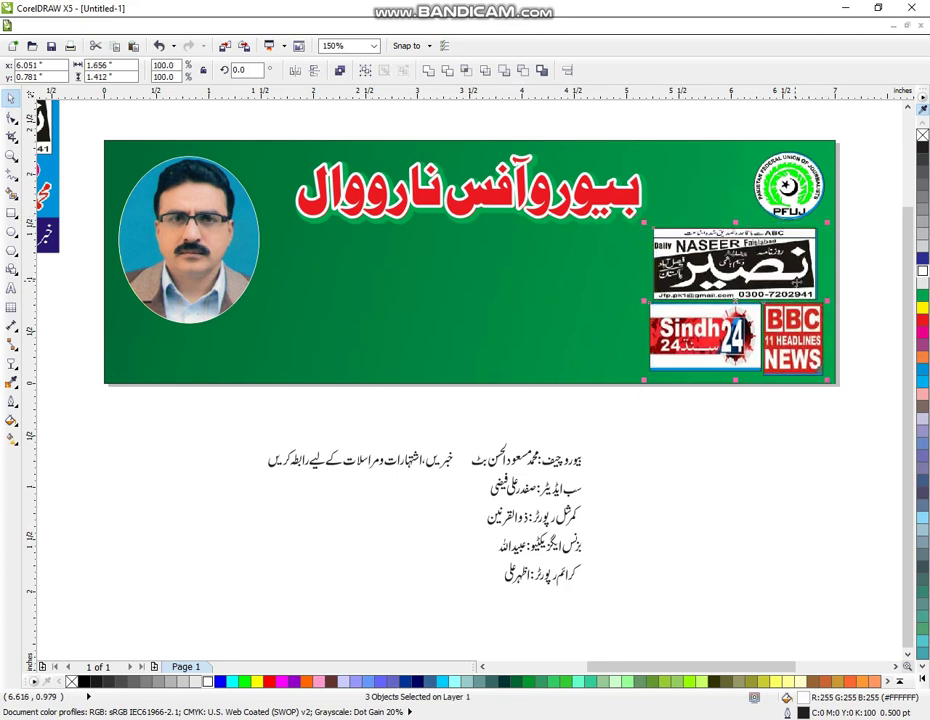
right_click(922, 259)
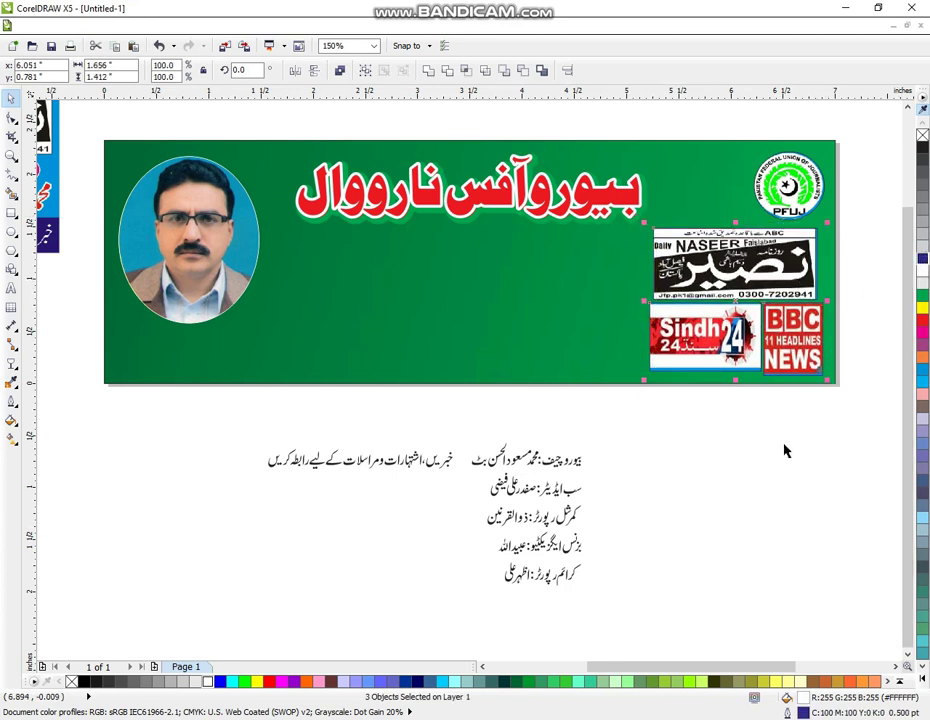
left_click(762, 490)
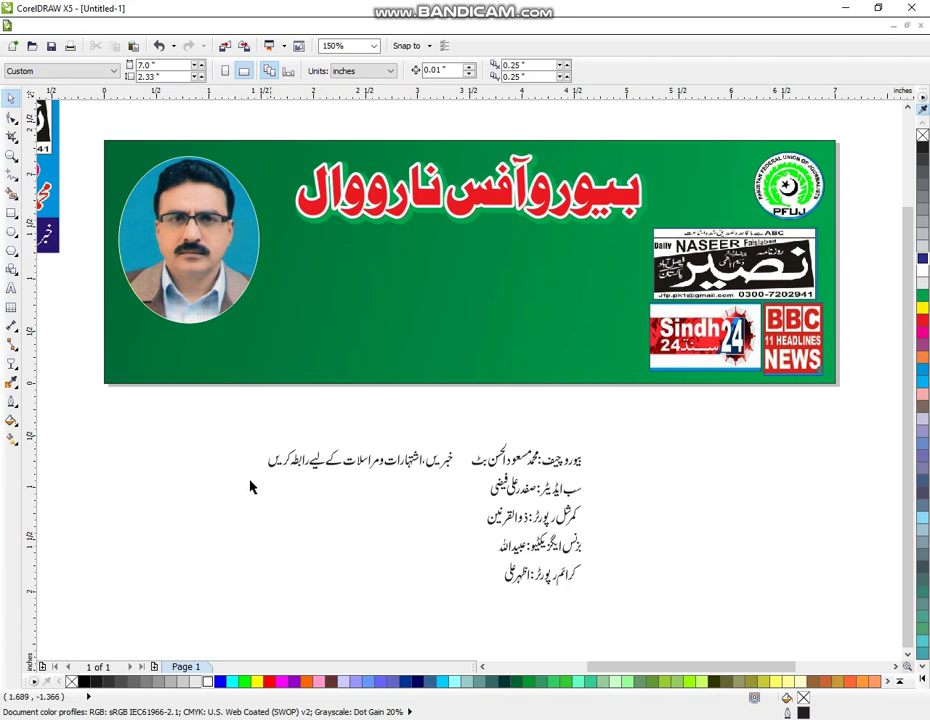
left_click(11, 155)
right_click(426, 409)
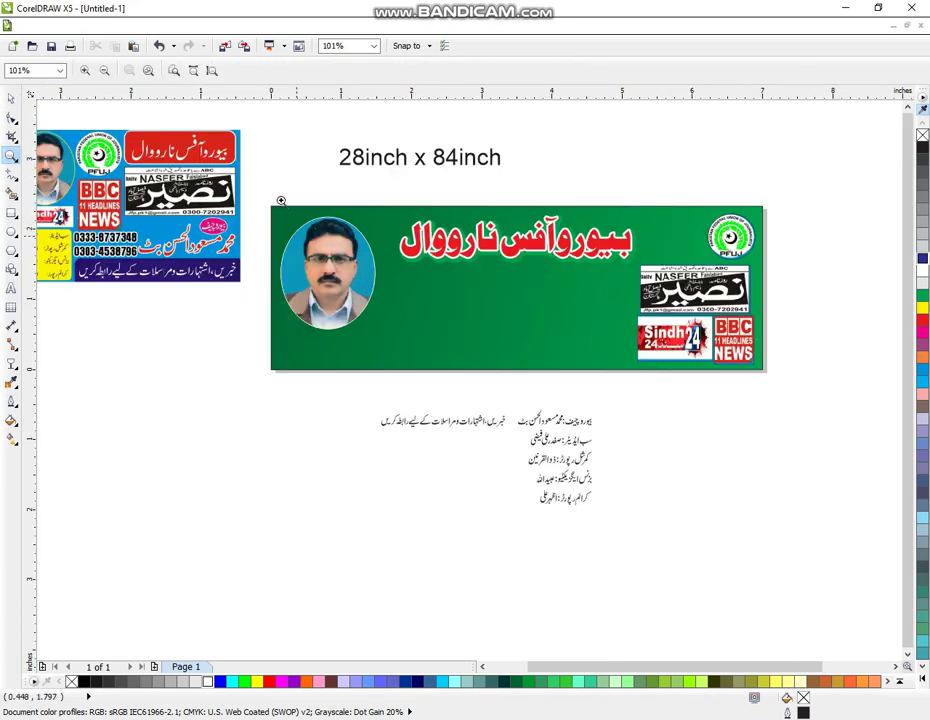
left_click_drag(383, 200, 631, 540)
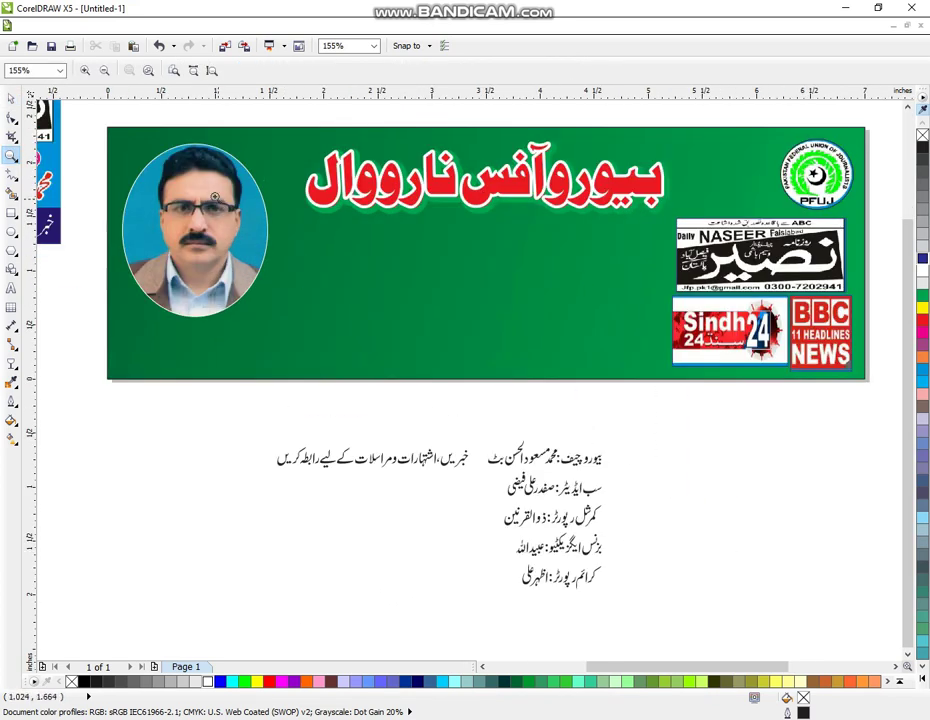
right_click(228, 259)
left_click_drag(228, 186, 686, 553)
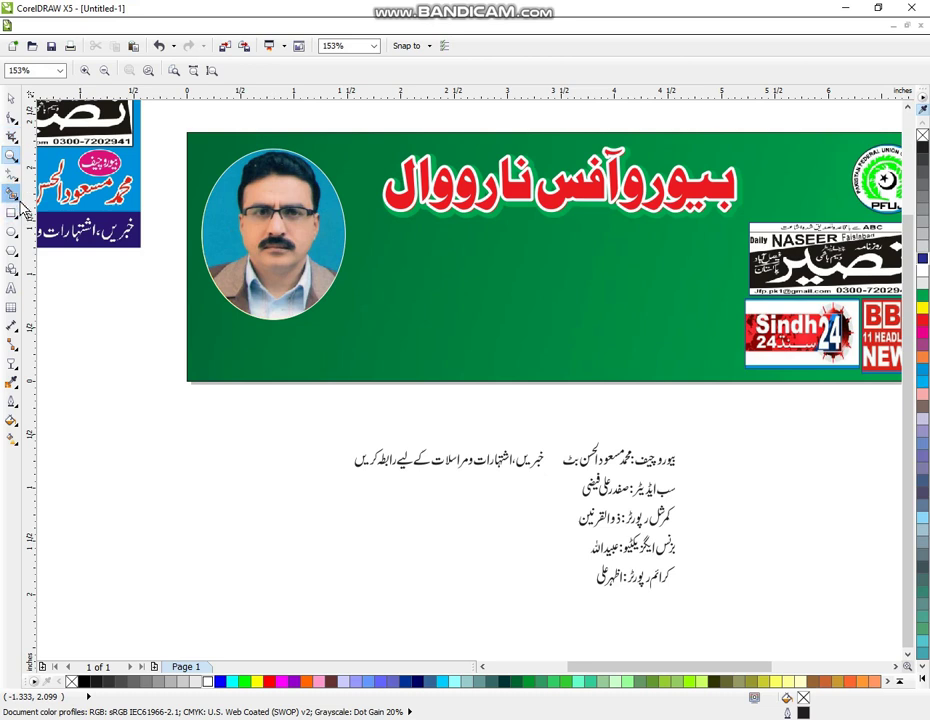
key("F6")
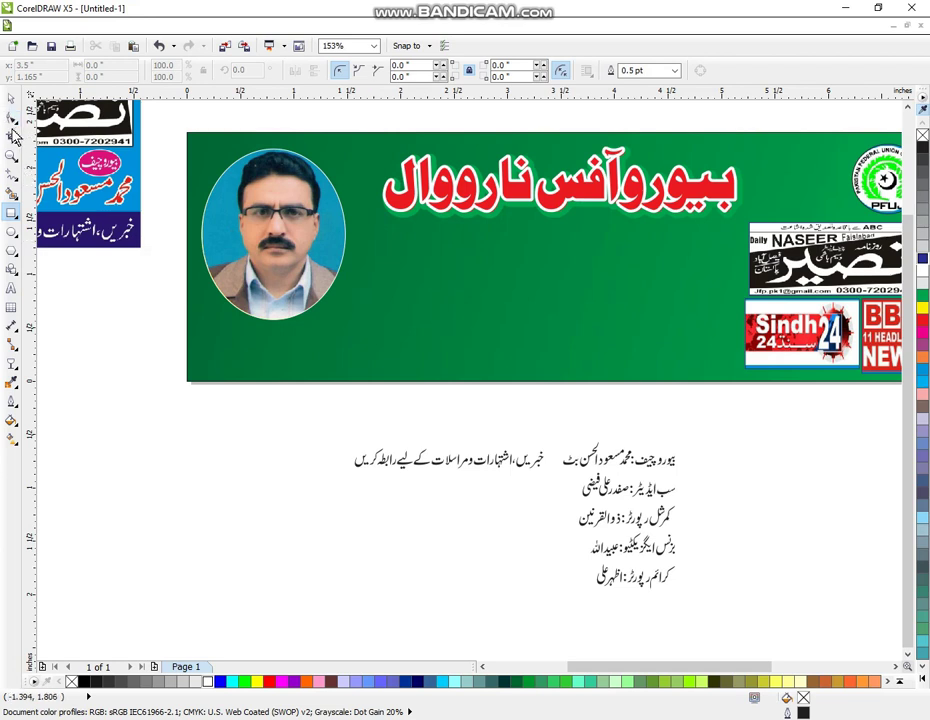
left_click(11, 155)
key("F3")
key("F3")
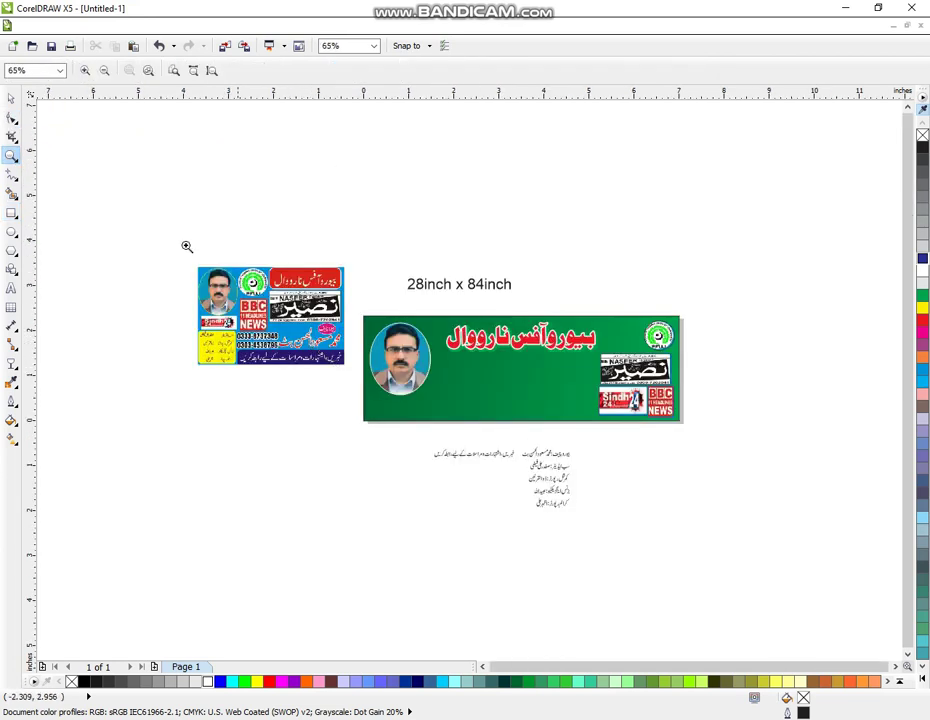
left_click_drag(172, 249, 710, 523)
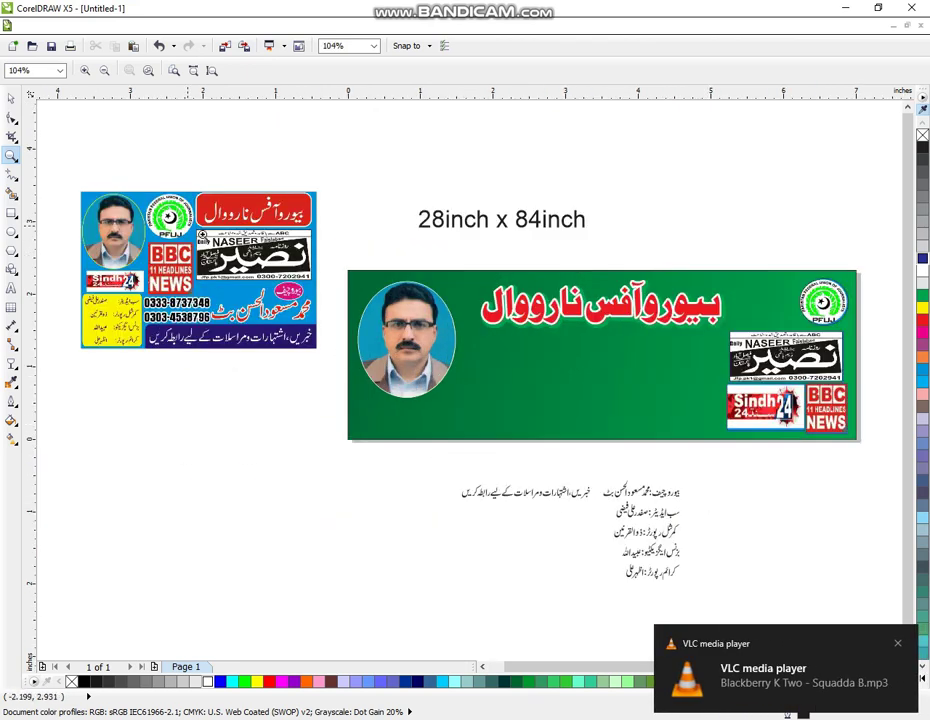
left_click_drag(201, 235, 816, 596)
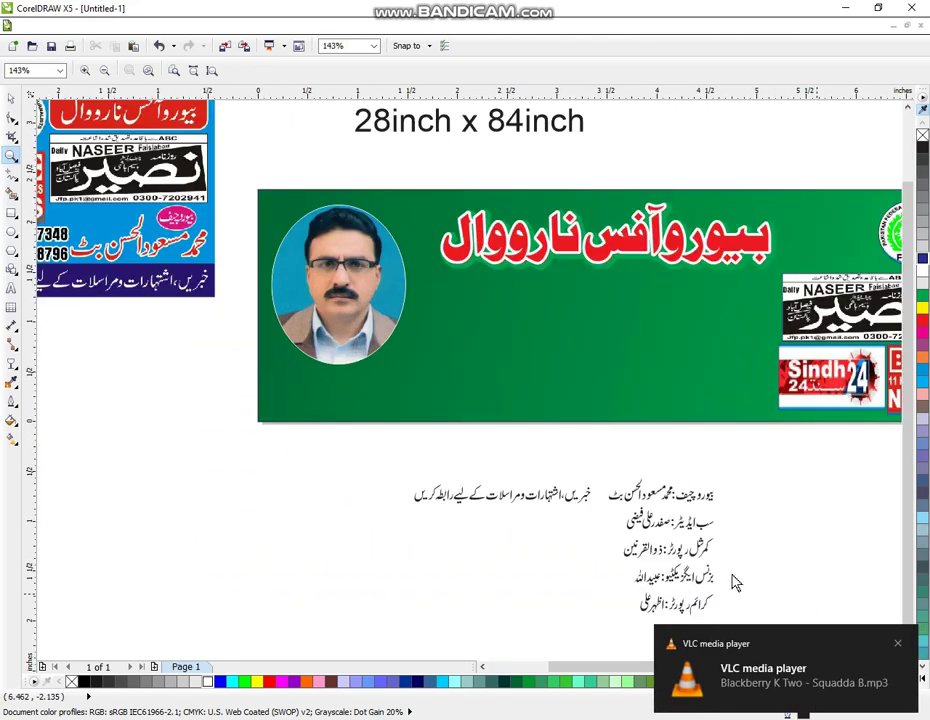
Step: Draw a 3.133 × 0.648 in rectangle under the Urdu title with 0.066 in rounded corners
left_click(12, 213)
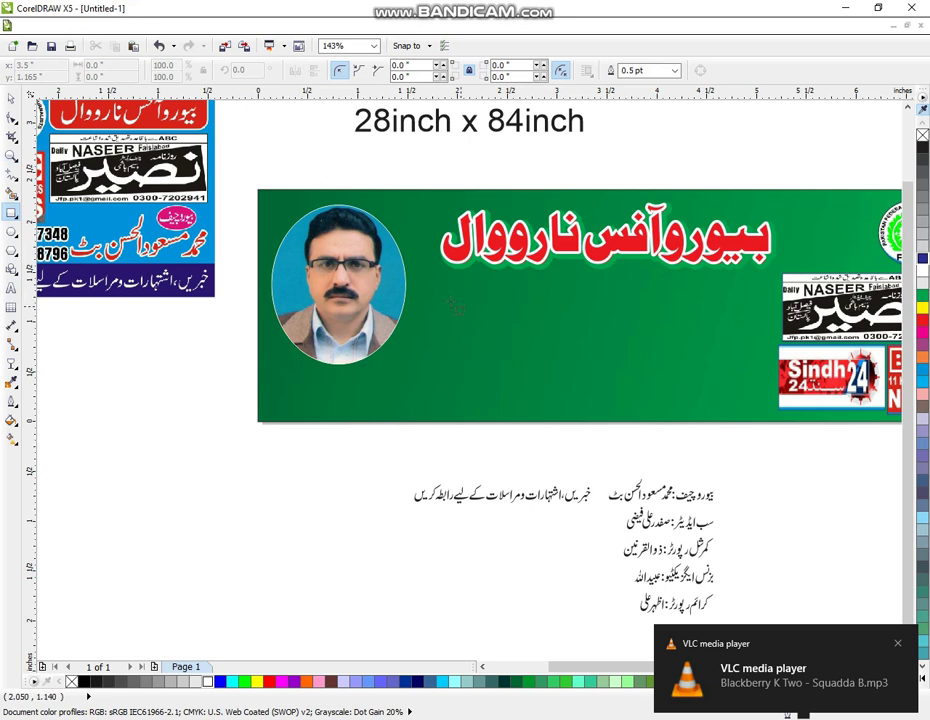
left_click_drag(441, 280, 755, 347)
left_click(12, 118)
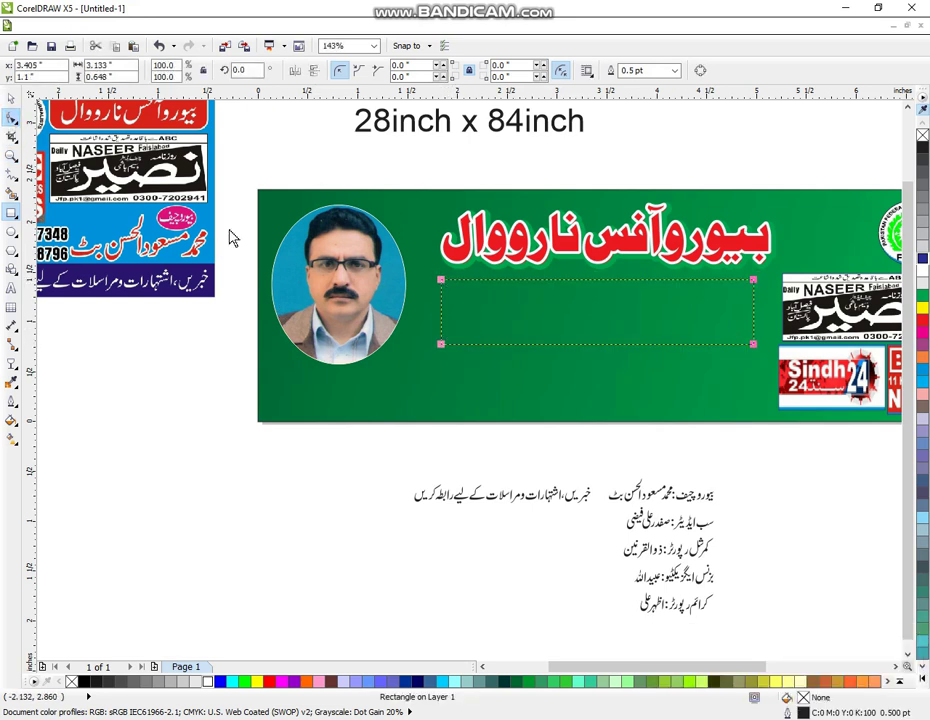
left_click_drag(442, 281, 447, 284)
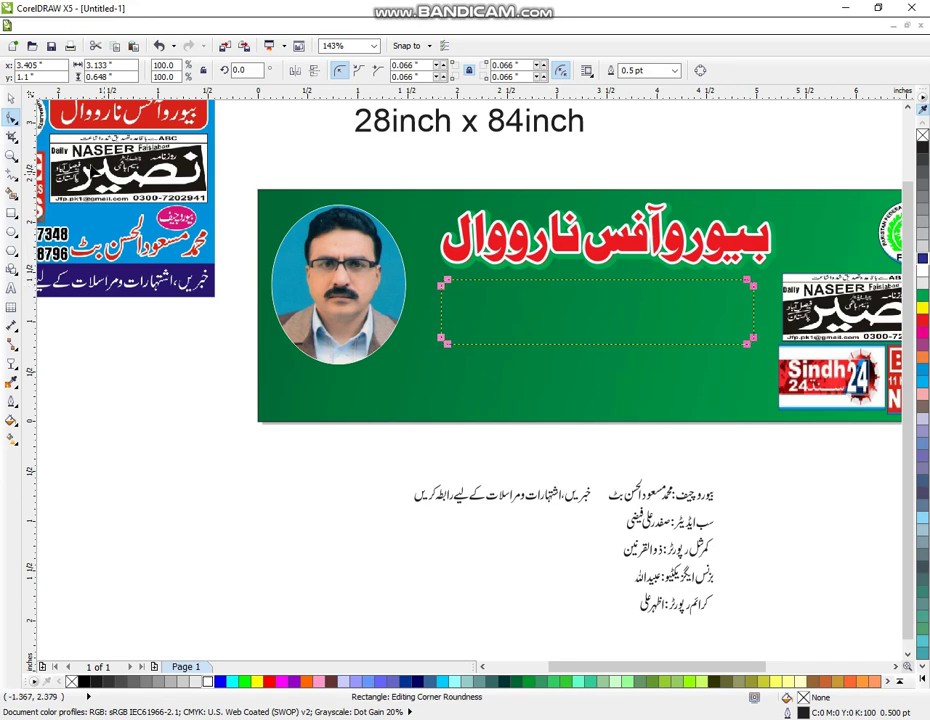
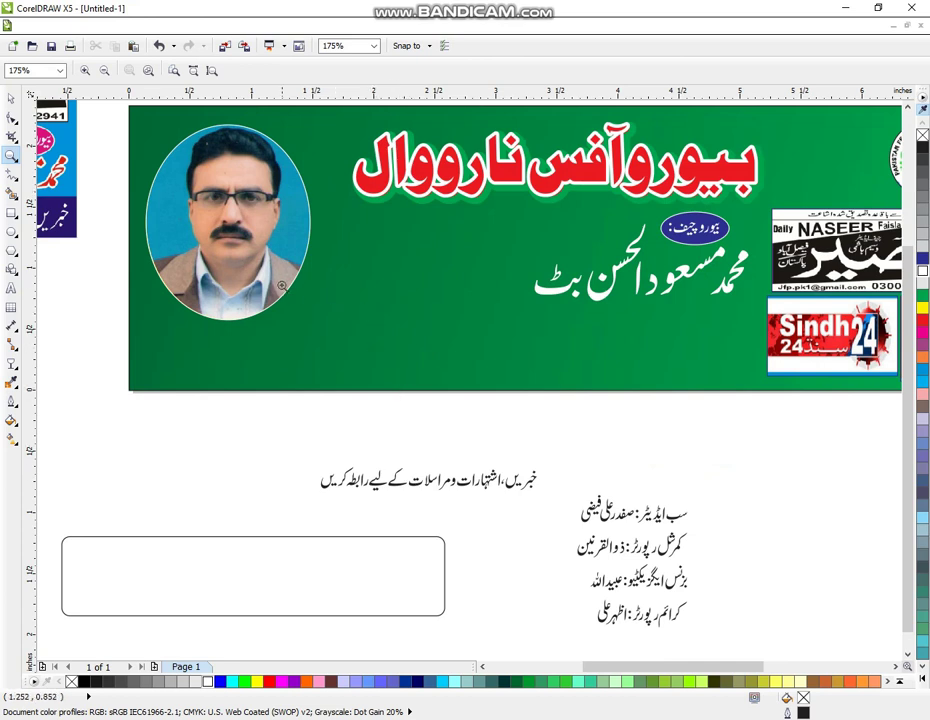
Step: Zoom out to view the whole 28 x 84 inch green banner layout
scroll(249, 278, "down", 1)
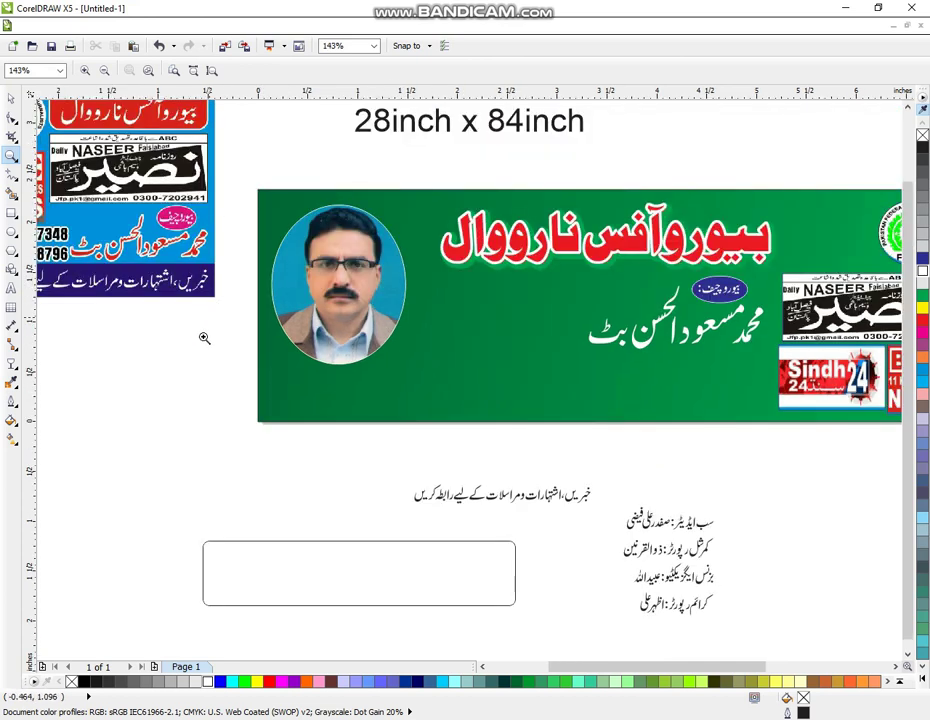
scroll(297, 357, "down", 2)
Step: Draw a wide bar over the banner's lower left and round its corners
left_click_drag(185, 200, 812, 640)
left_click(12, 214)
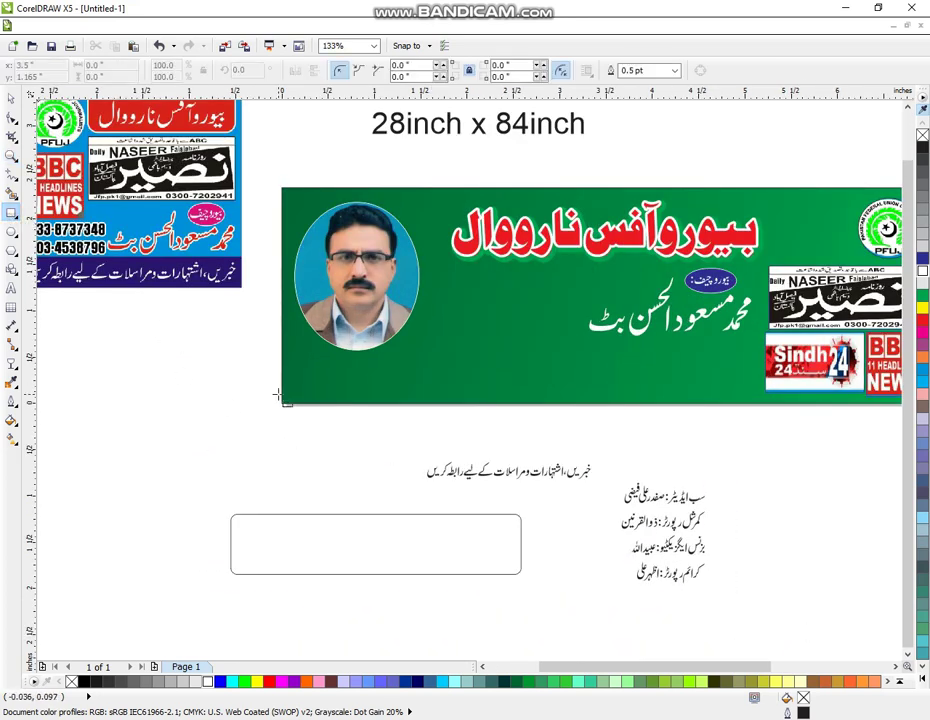
left_click_drag(260, 357, 581, 406)
key("F10")
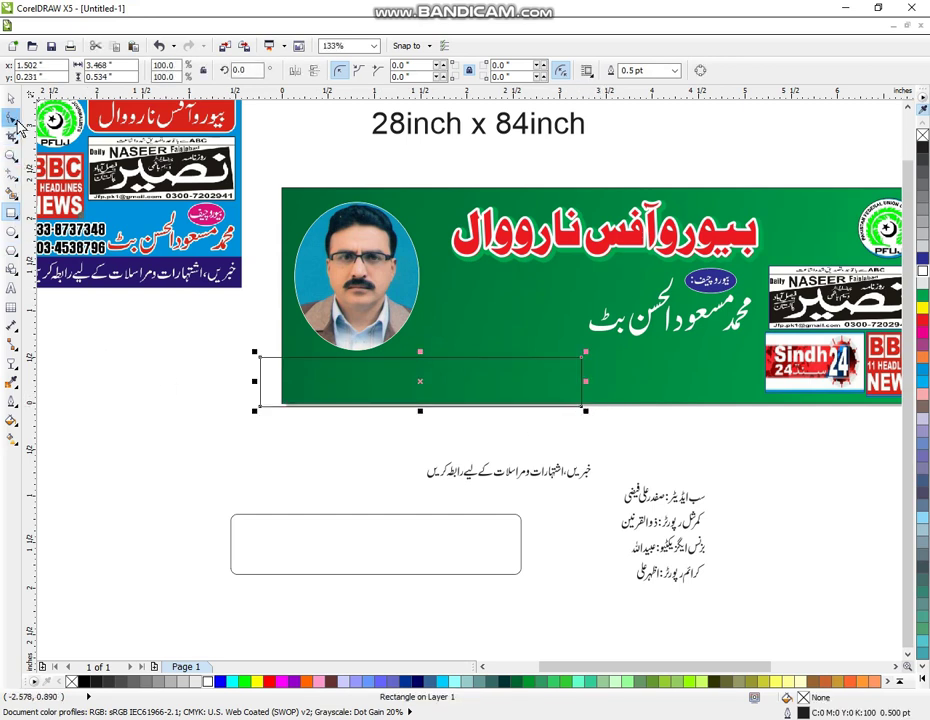
left_click_drag(261, 358, 261, 371)
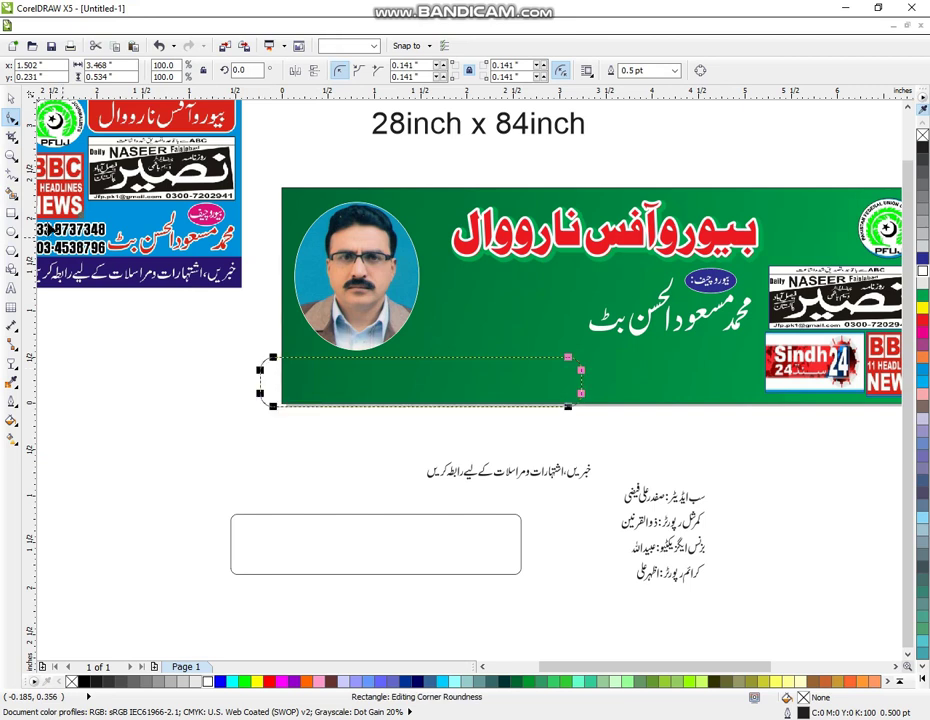
left_click(10, 97)
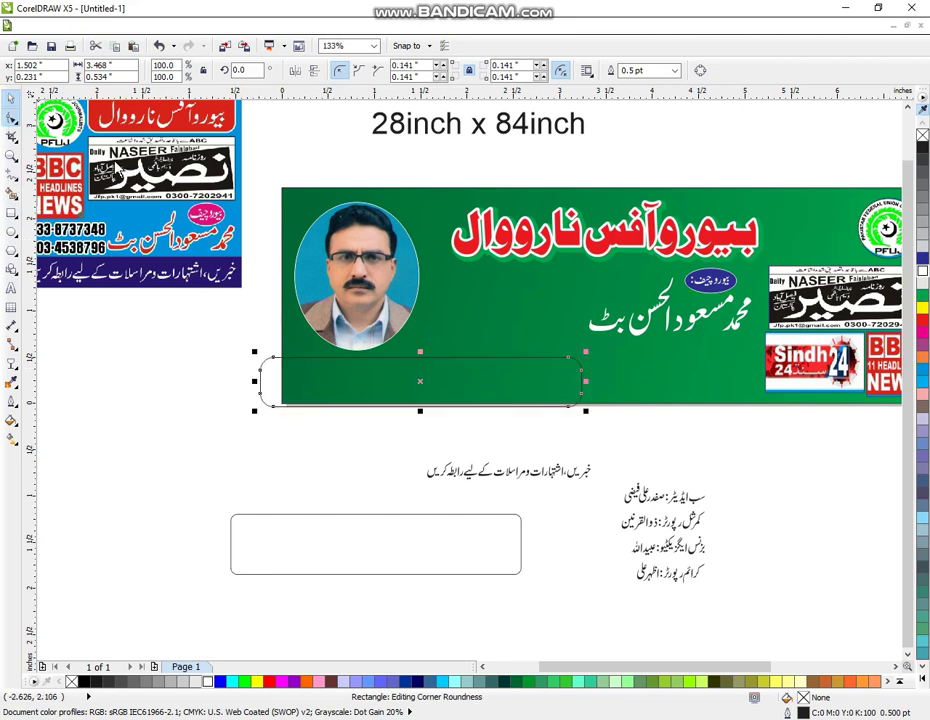
Step: Fill the bar dark blue with a white 3.0 pt outline with rounded corners
left_click(922, 259)
right_click(922, 249)
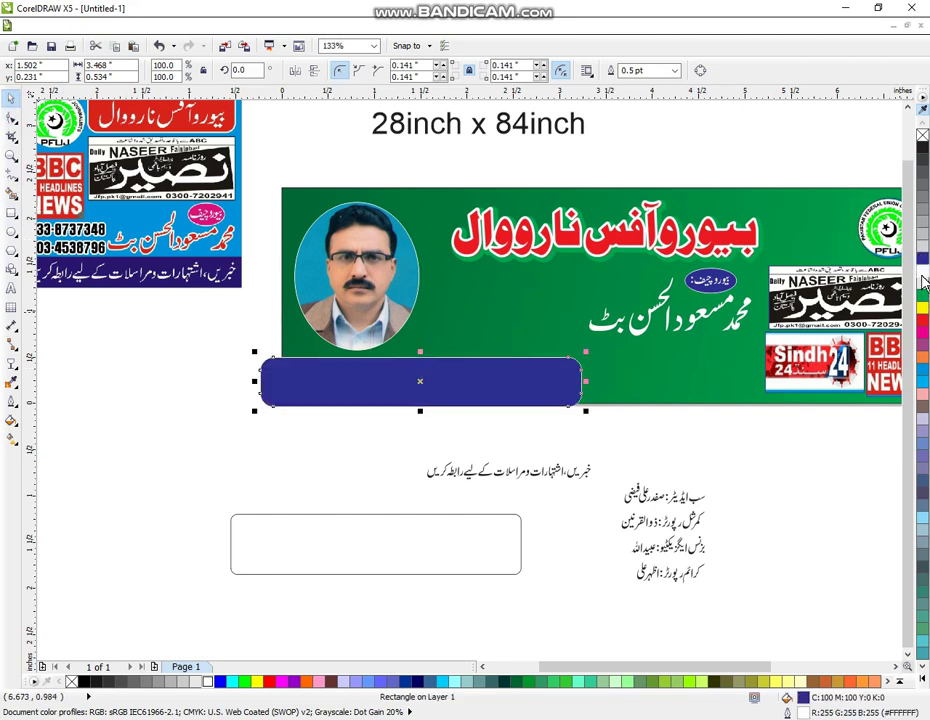
left_click(11, 402)
left_click(42, 407)
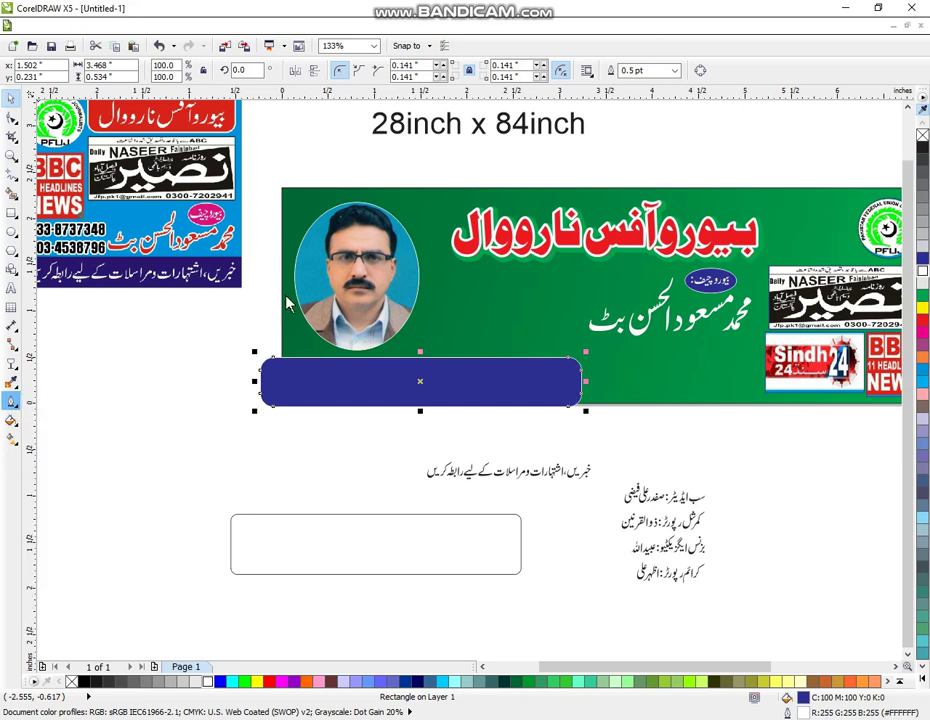
left_click(384, 286)
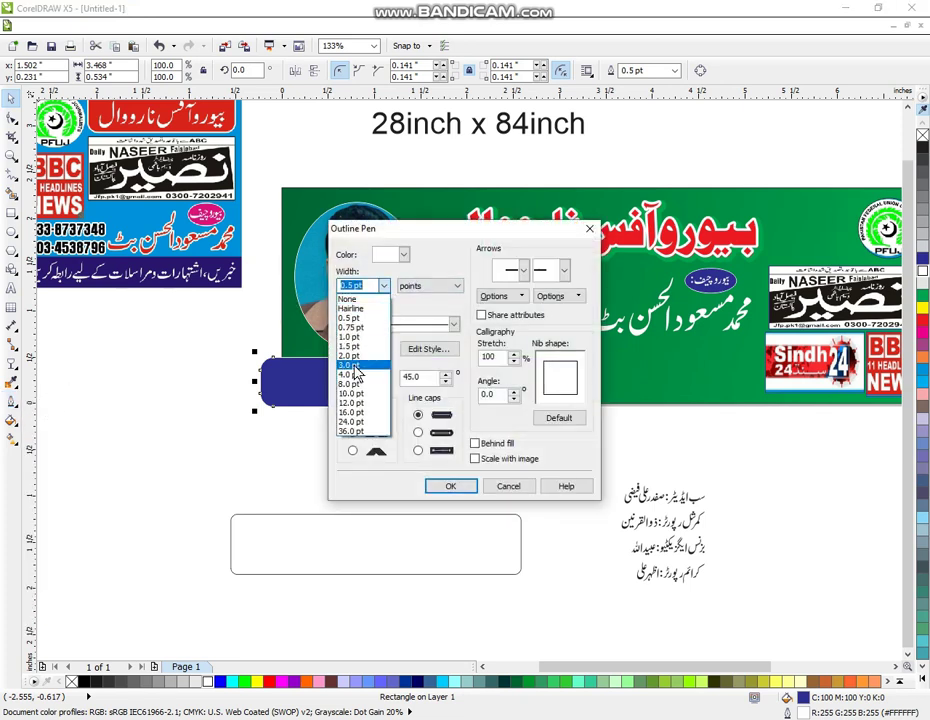
left_click(360, 380)
left_click(353, 432)
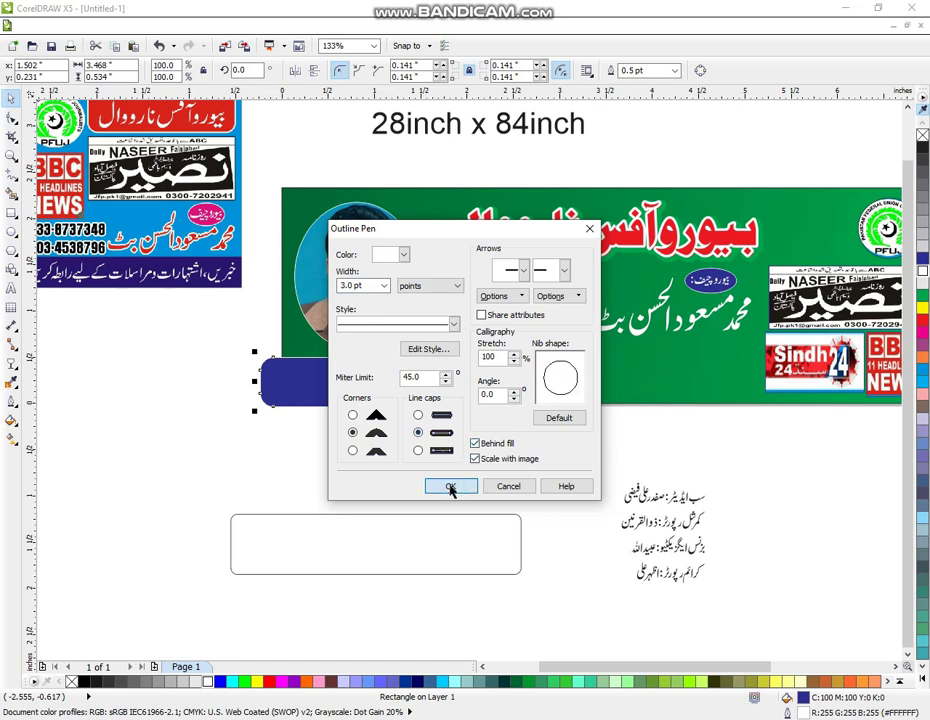
left_click(450, 488)
Step: PowerClip the blue bar inside the green banner as its container
left_click(393, 422)
left_click(398, 389)
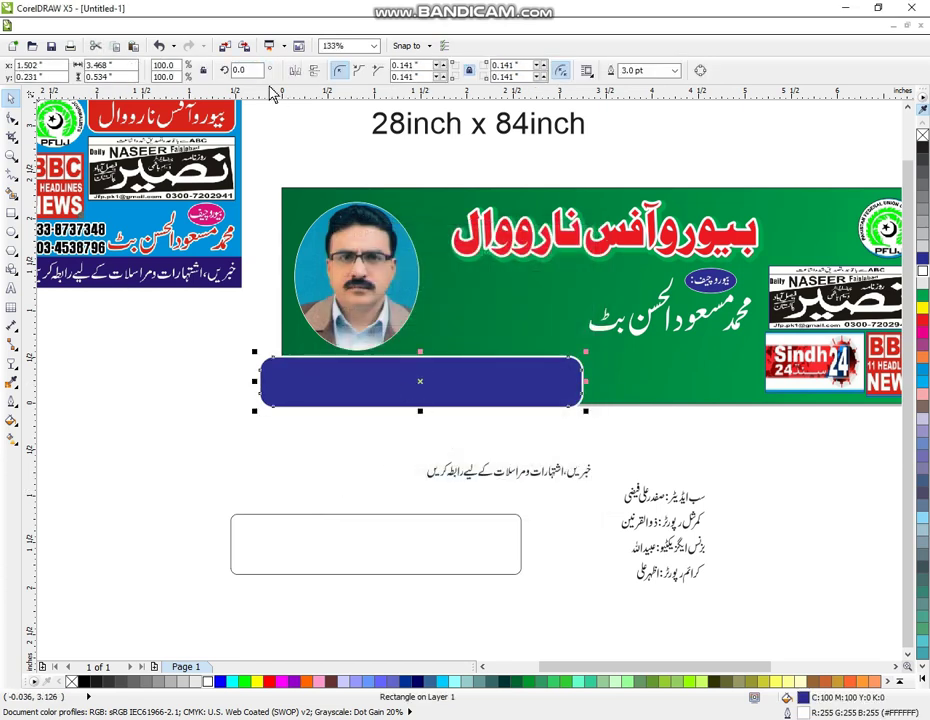
left_click(213, 26)
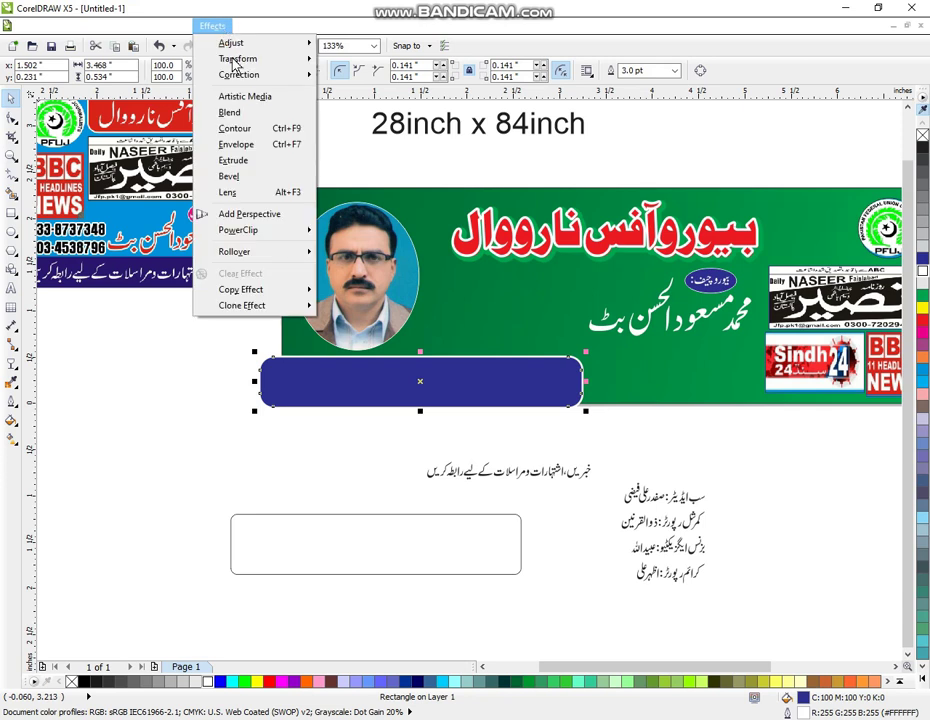
mouse_move(290, 230)
left_click(340, 238)
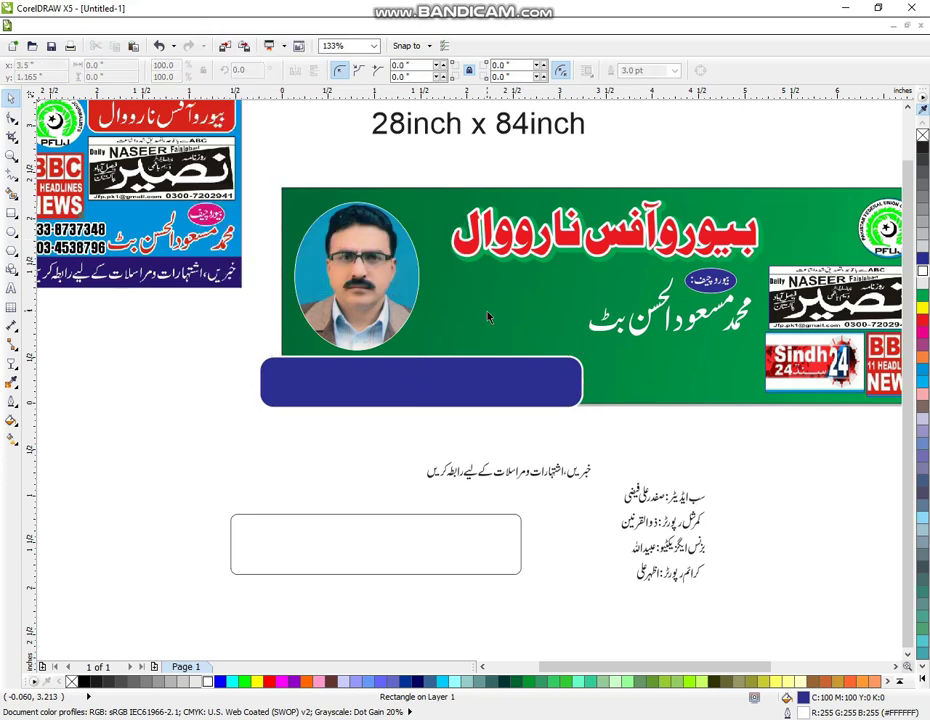
left_click(490, 315)
Step: Group the Urdu contact line with Ctrl+G, enlarge it and fit it into the blue bar
left_click(469, 434)
left_click(601, 484)
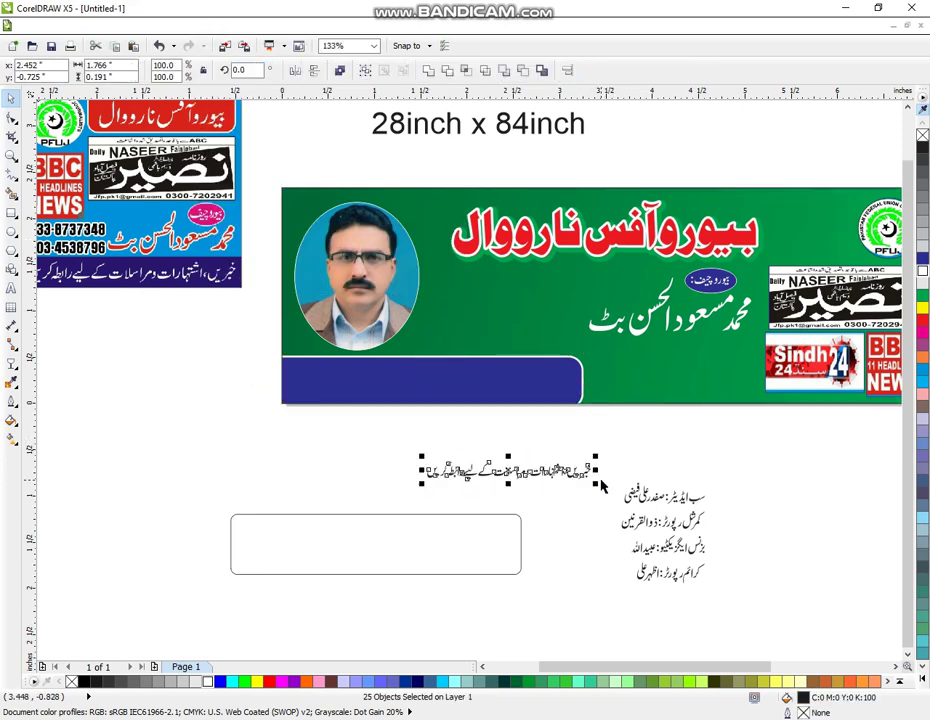
key("ctrl+g")
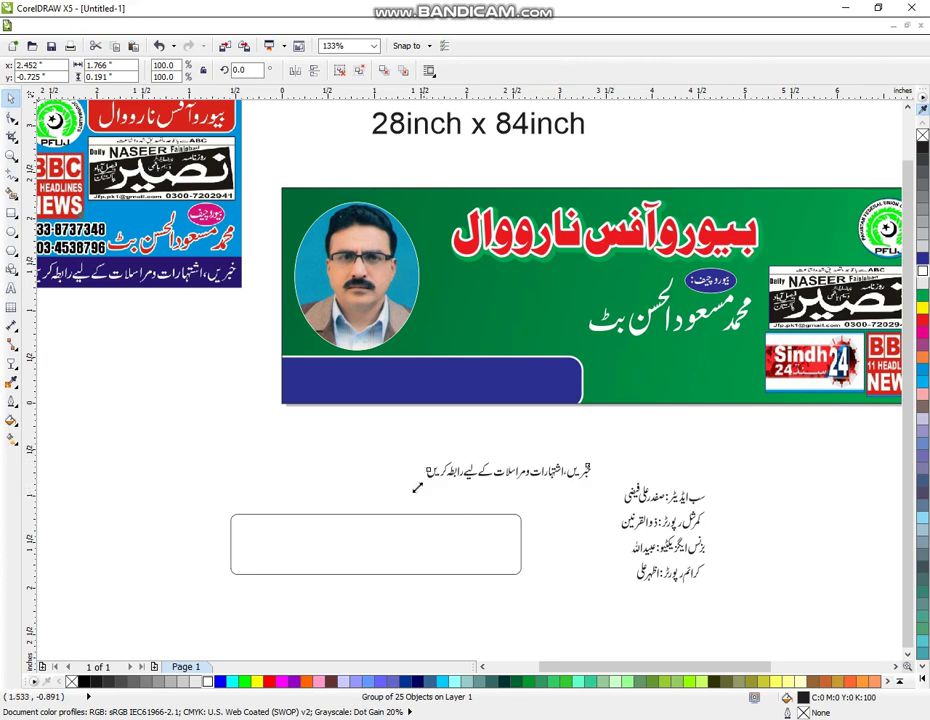
left_click_drag(418, 488, 365, 492)
left_click_drag(482, 474, 463, 377)
left_click_drag(349, 395, 291, 419)
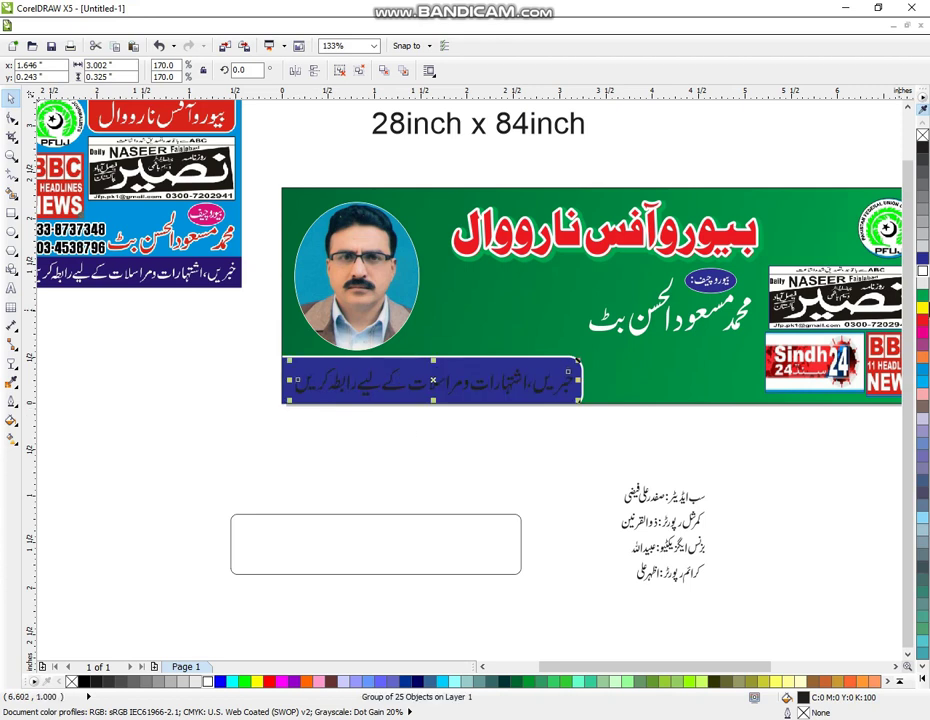
left_click(841, 444)
Step: Zoom in to check the banner, then onto the blank area beside it
left_click(11, 155)
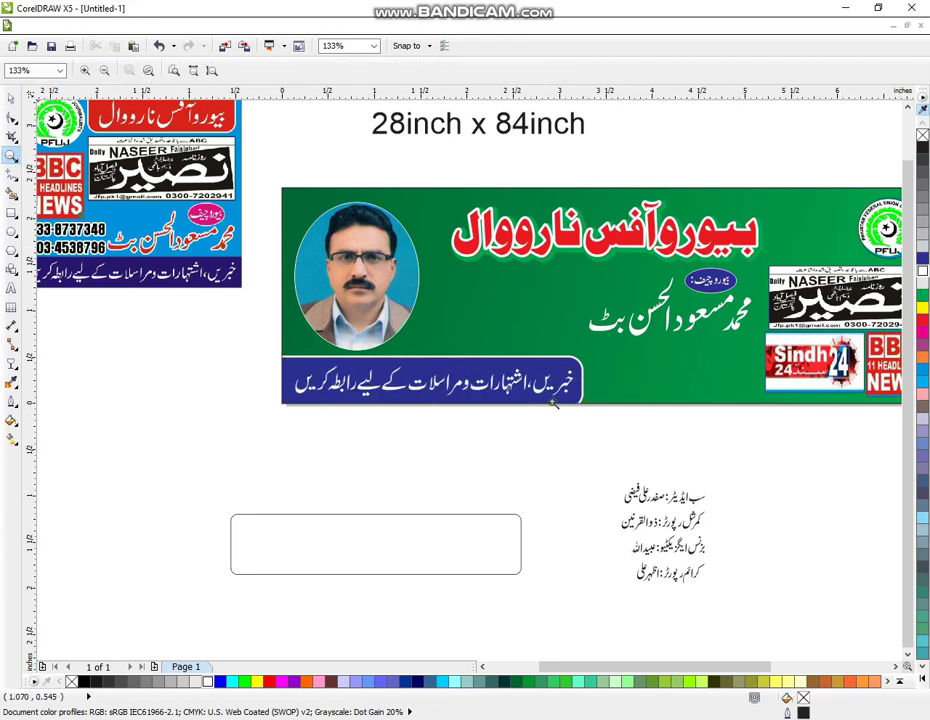
scroll(588, 574, "down", 1)
left_click_drag(404, 254, 849, 623)
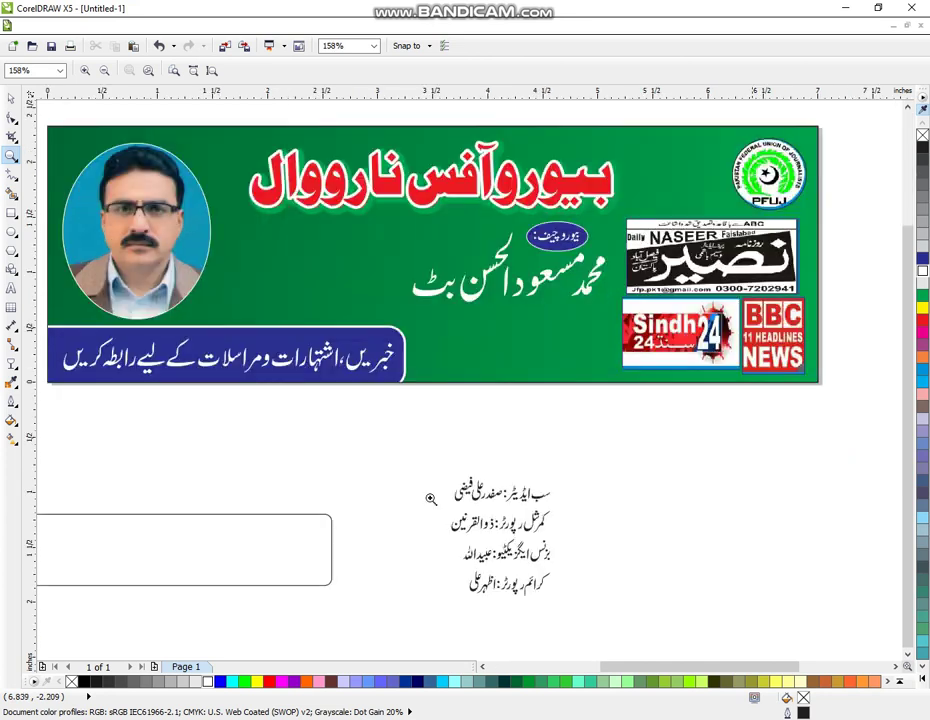
right_click(328, 423)
left_click_drag(115, 265, 494, 484)
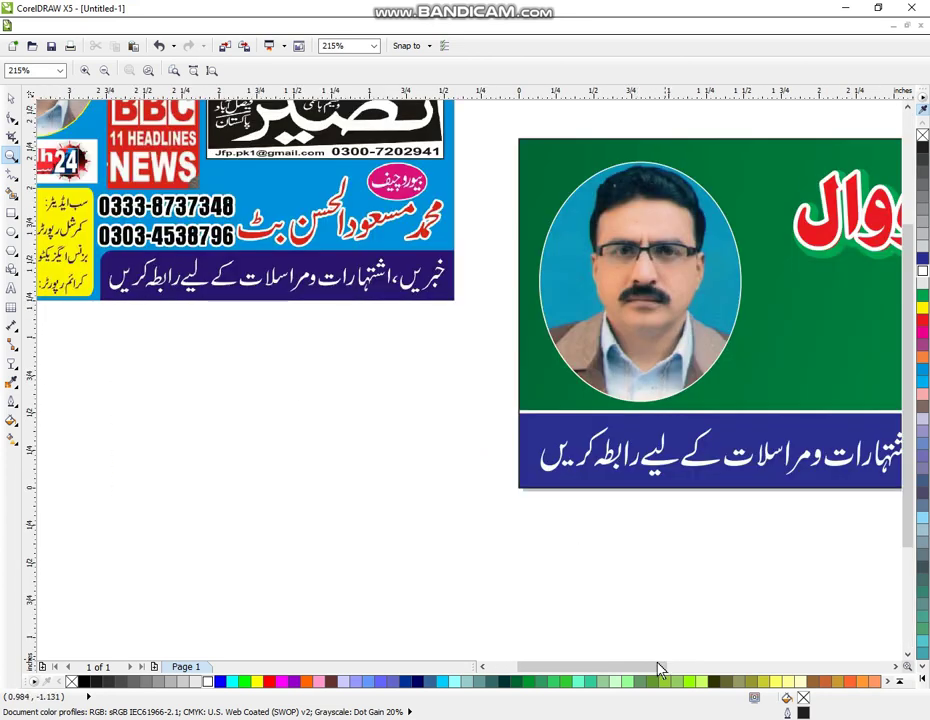
Step: Type the two contact phone numbers on separate lines as a new text object
left_click(11, 288)
left_click(60, 362)
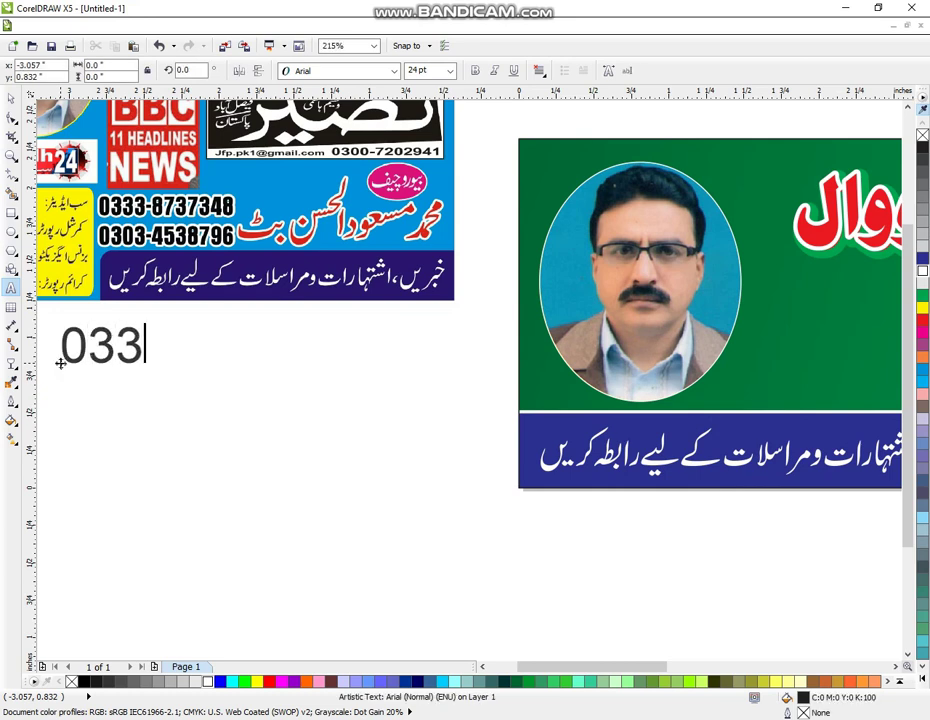
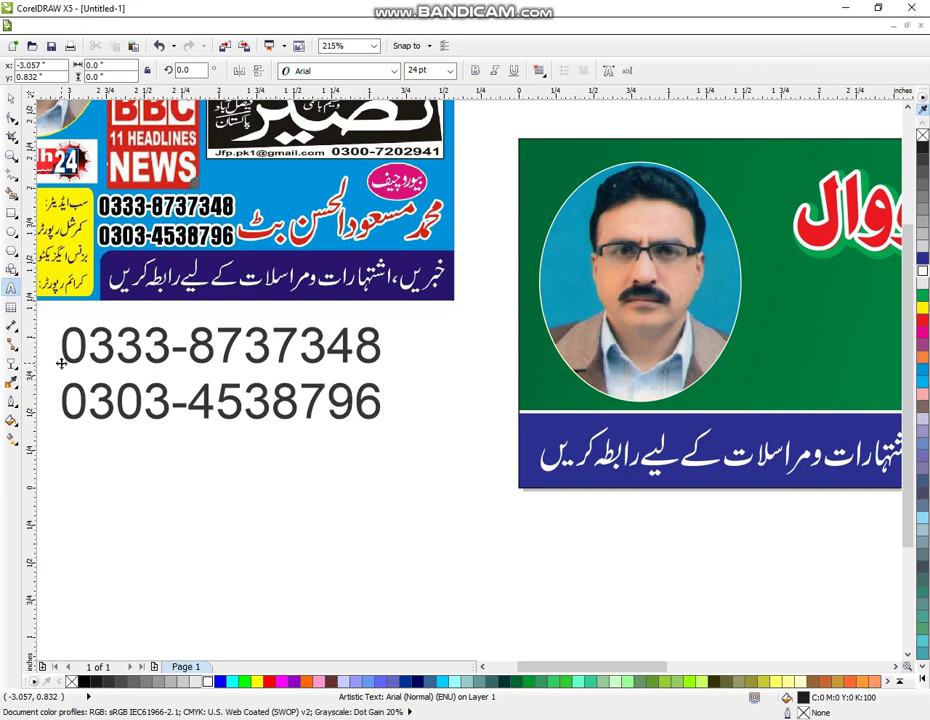
Step: Set the phone numbers in Arial Black and move them below the banner's blue bar
left_click(12, 100)
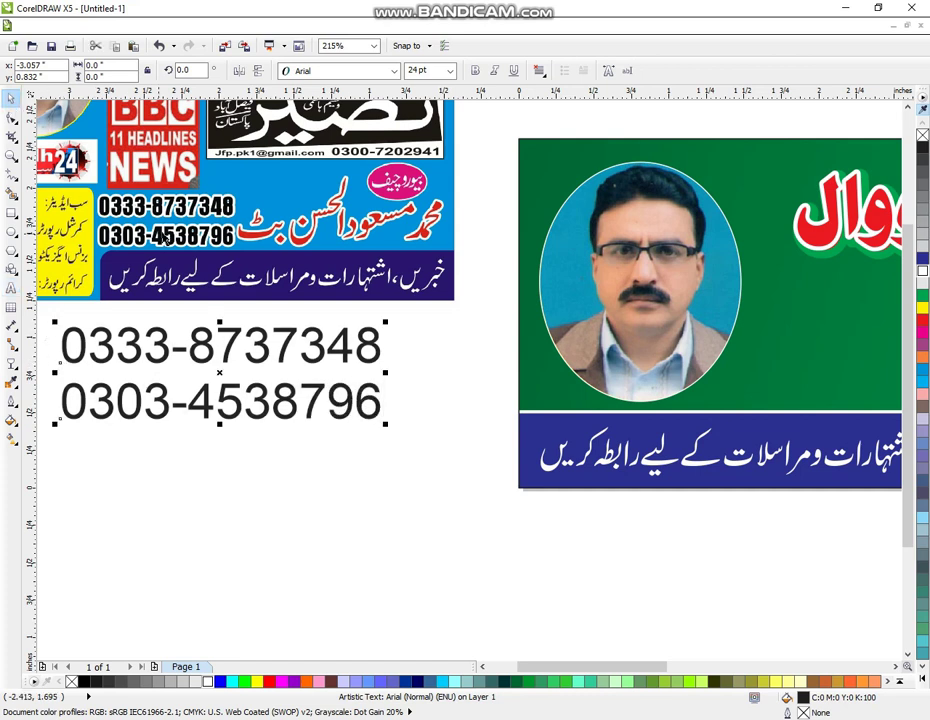
left_click(300, 71)
left_click(320, 118)
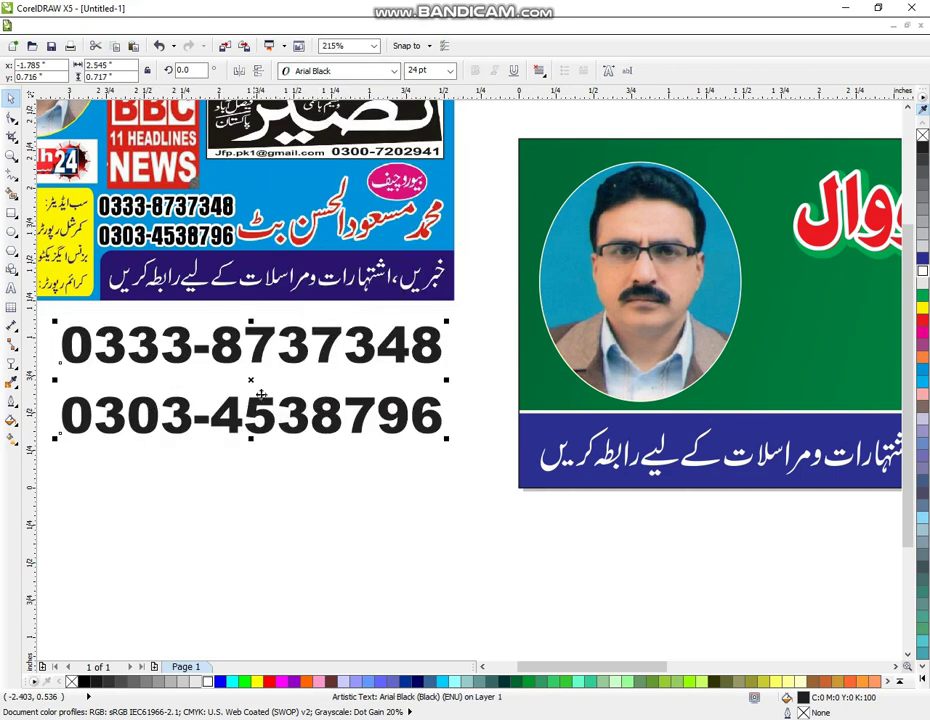
left_click_drag(250, 380, 603, 543)
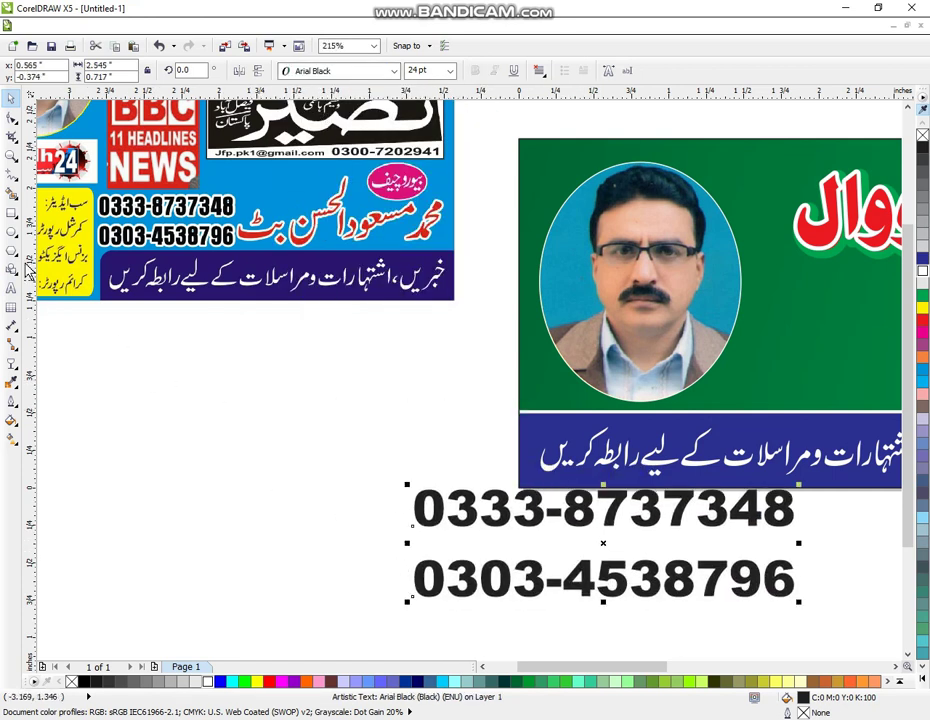
left_click(12, 155)
right_click(343, 314)
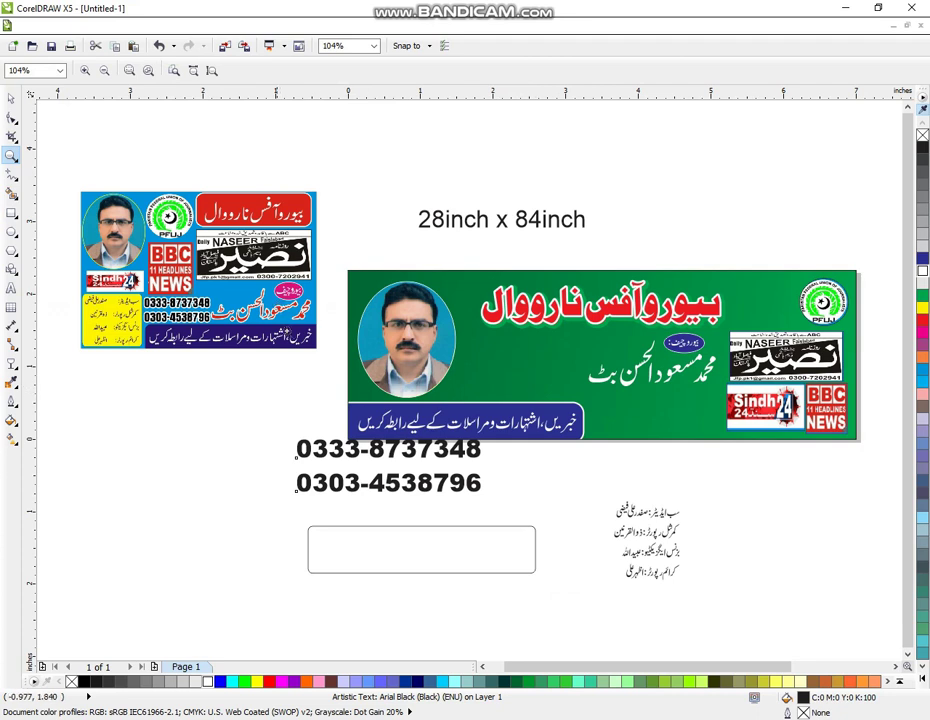
Step: Break the number text into two lines and left-align them with Ctrl+K and L
left_click_drag(276, 353, 770, 562)
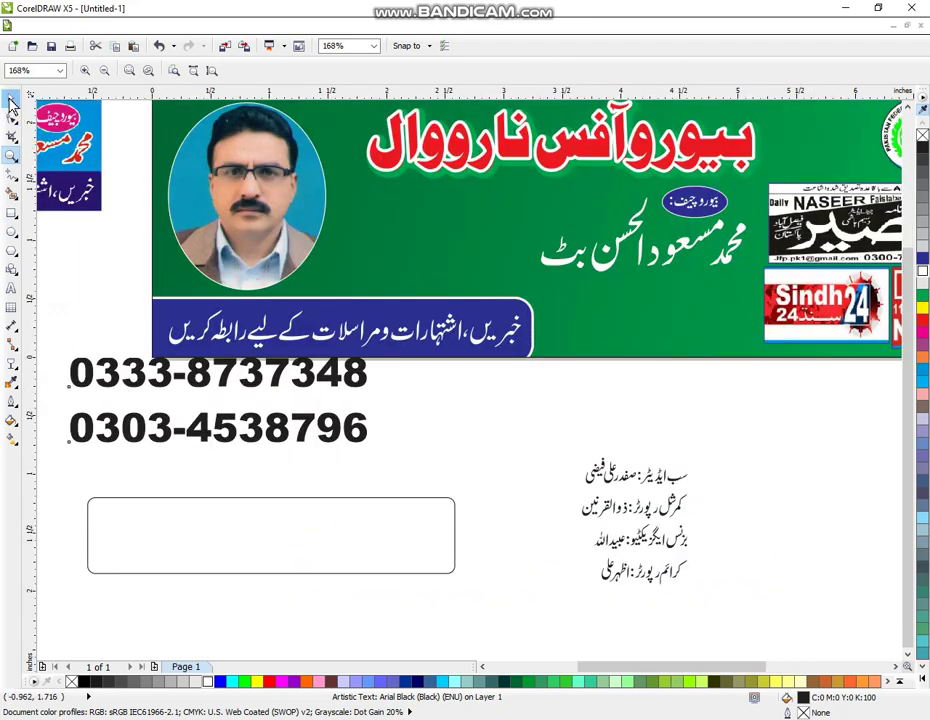
left_click(12, 100)
key("ctrl+k")
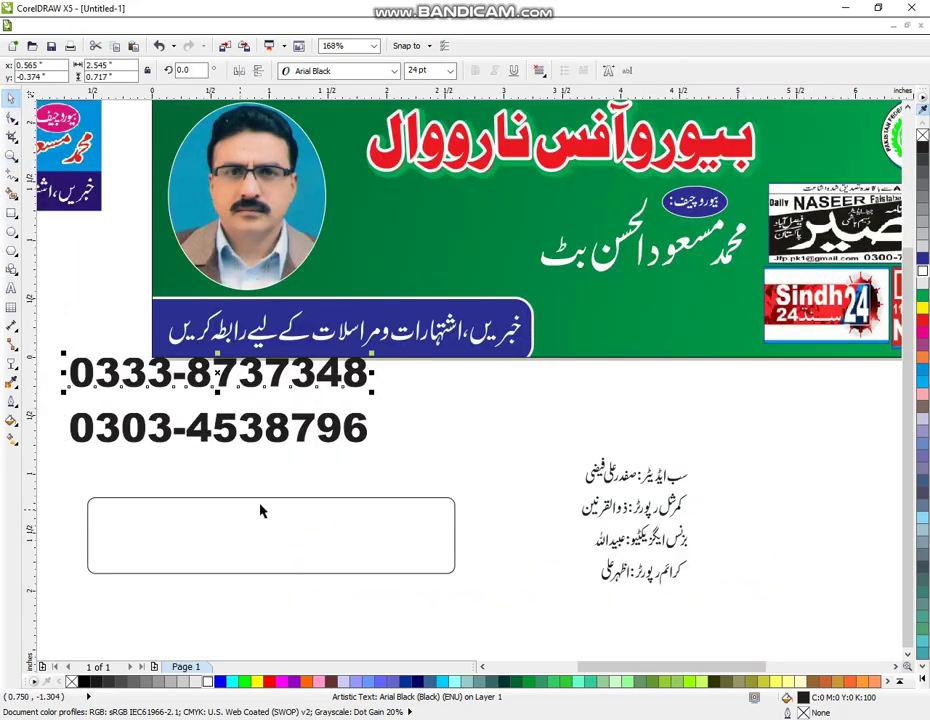
key("Escape")
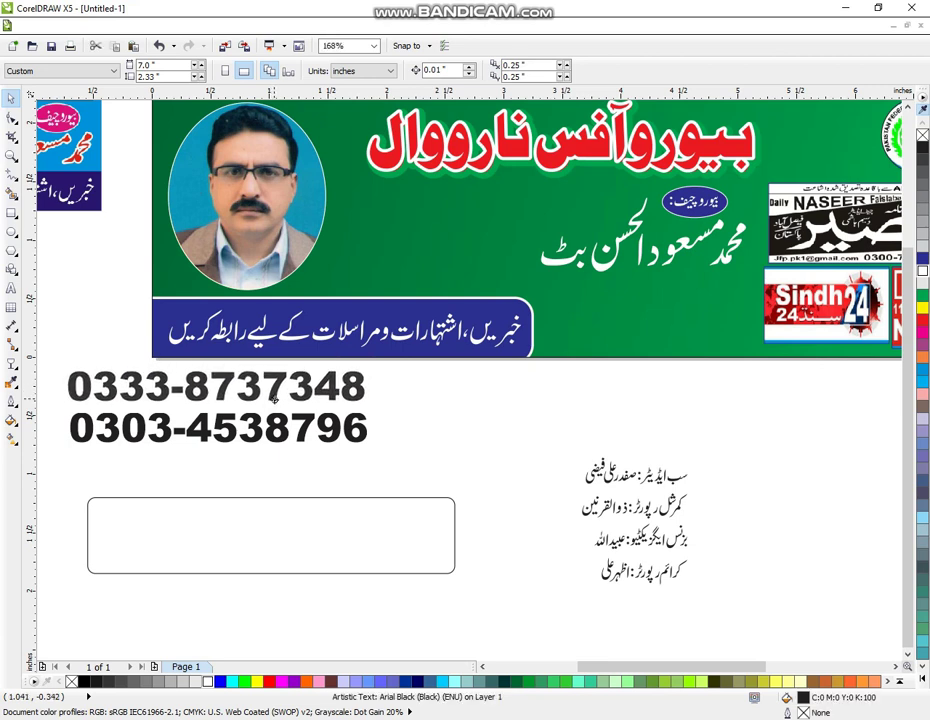
left_click(274, 397)
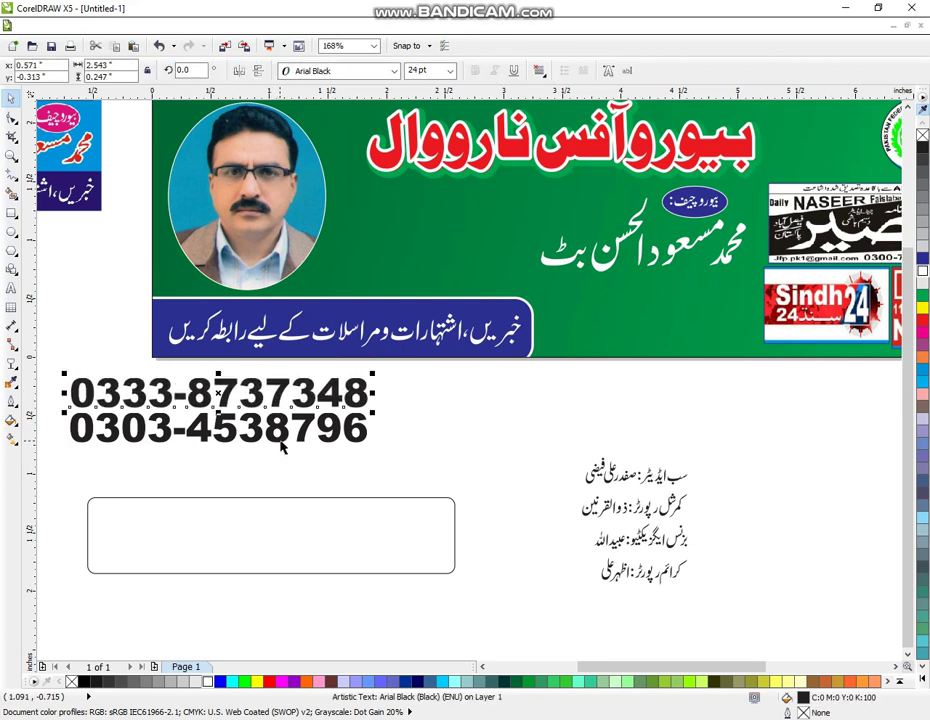
left_click(282, 441, "shift")
key("l")
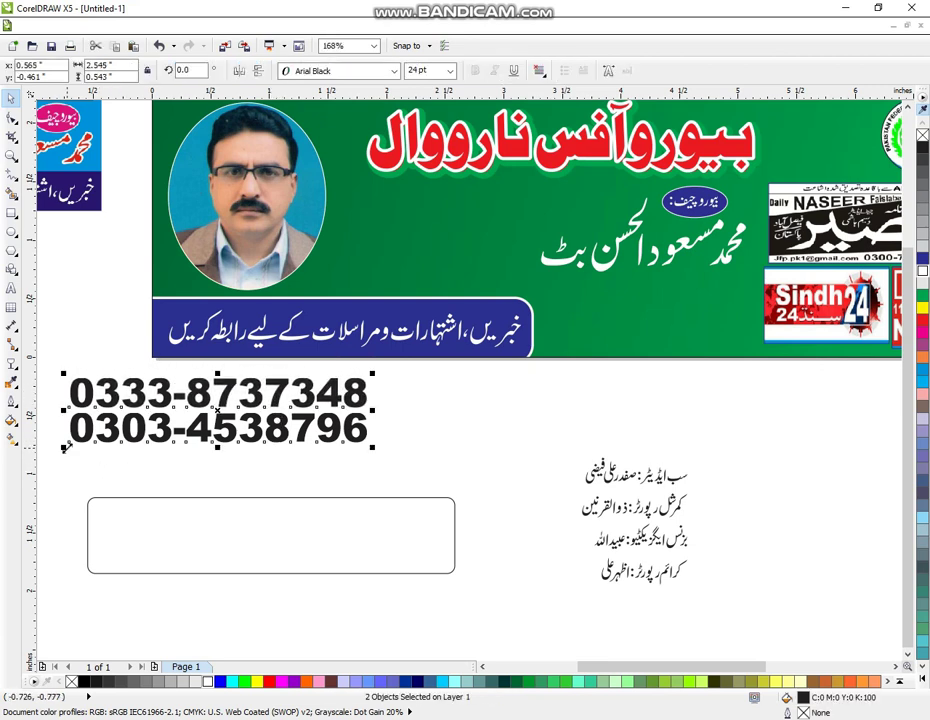
Step: Shrink the numbers, place them on the green banner beside the name, and colour them yellow
left_click_drag(66, 447, 178, 422)
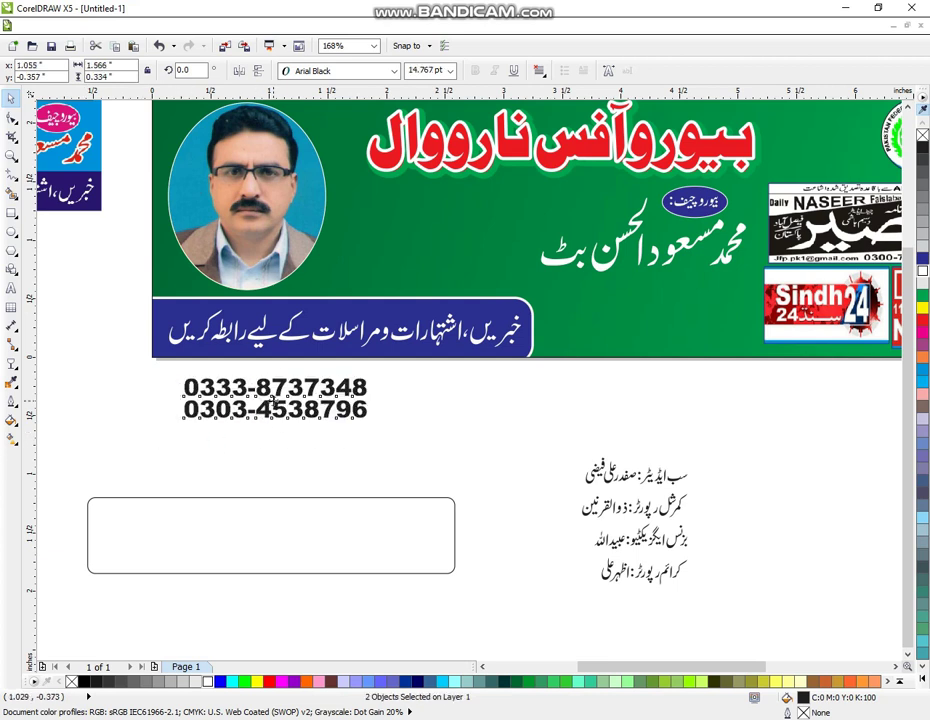
left_click_drag(274, 400, 654, 308)
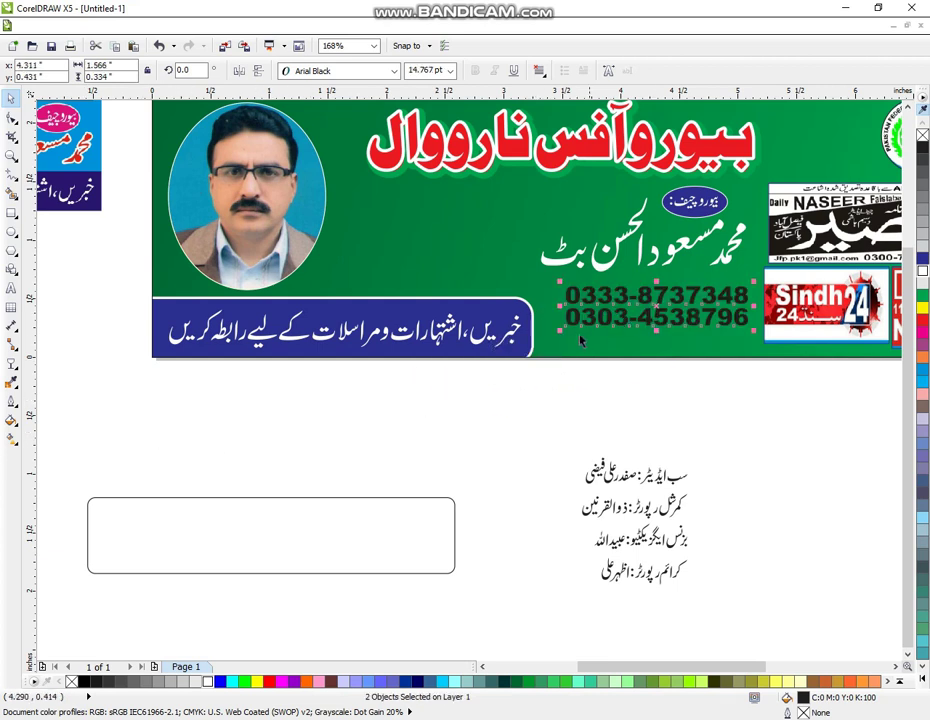
left_click_drag(558, 330, 542, 335)
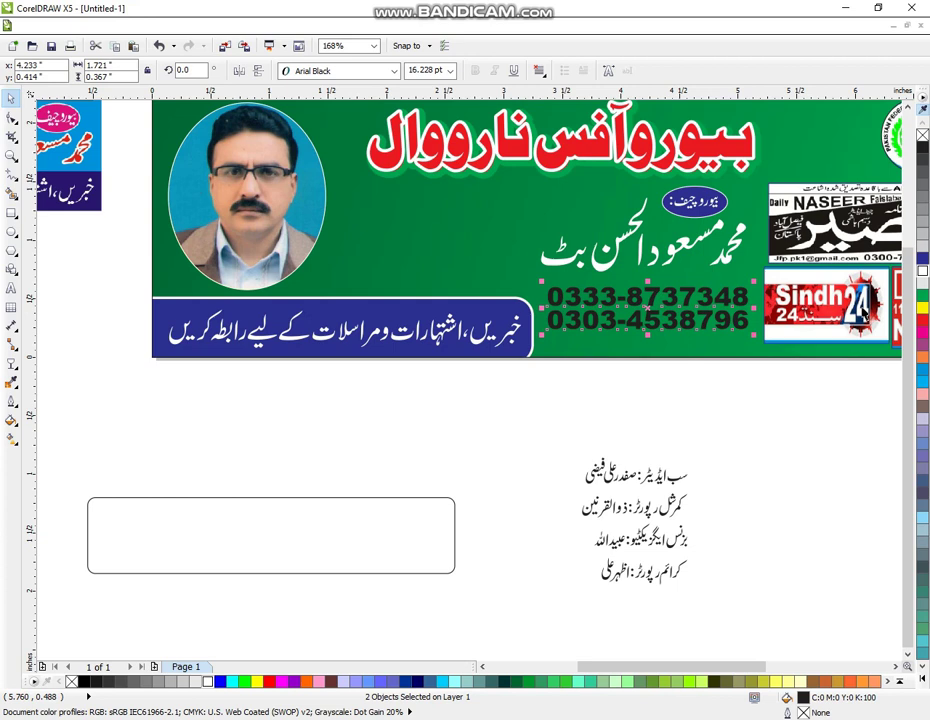
left_click(922, 302)
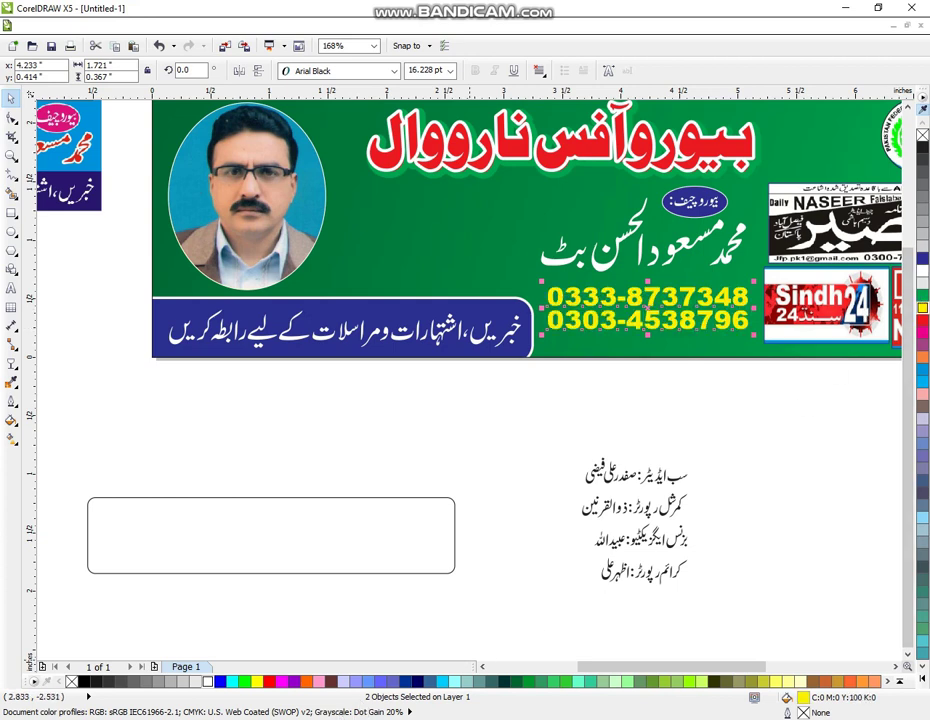
mouse_move(389, 719)
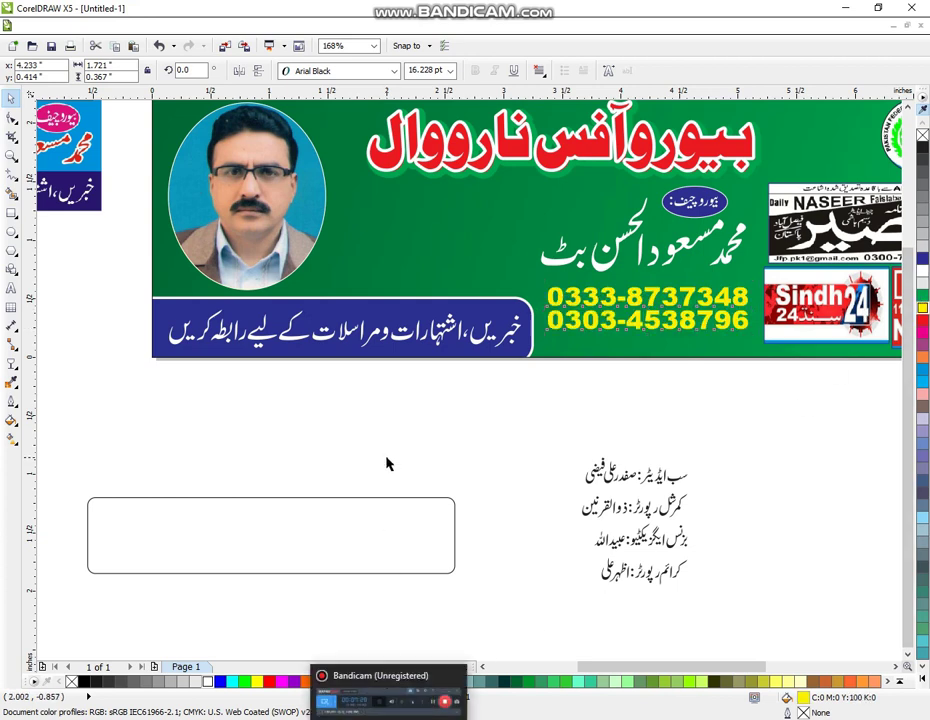
Step: Draw a rounded box between the photo and name with white fill and green outline
double_click(11, 155)
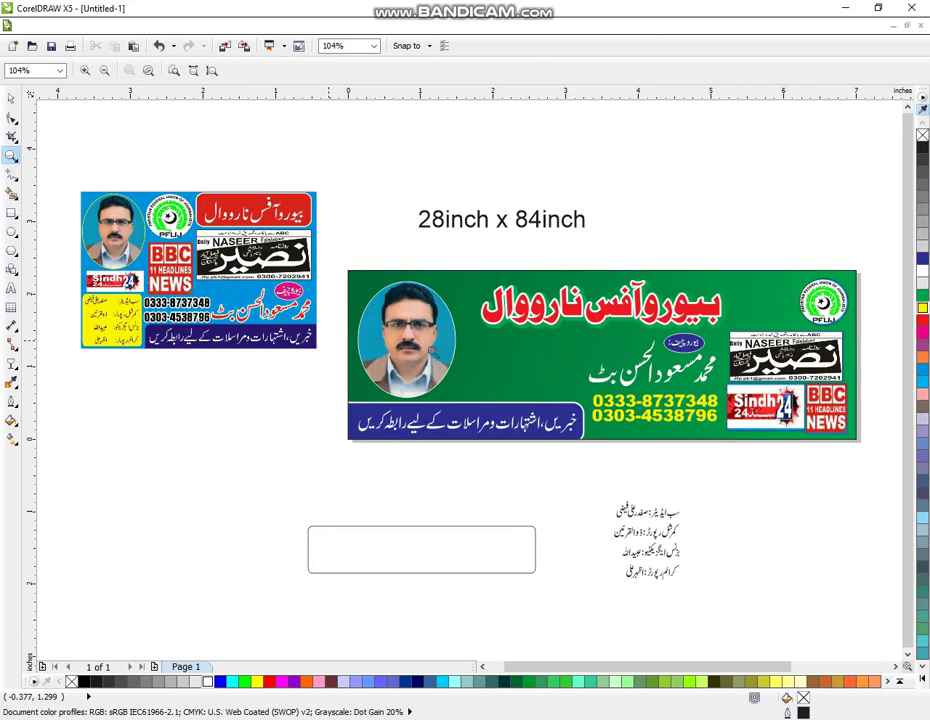
left_click_drag(497, 446, 397, 592)
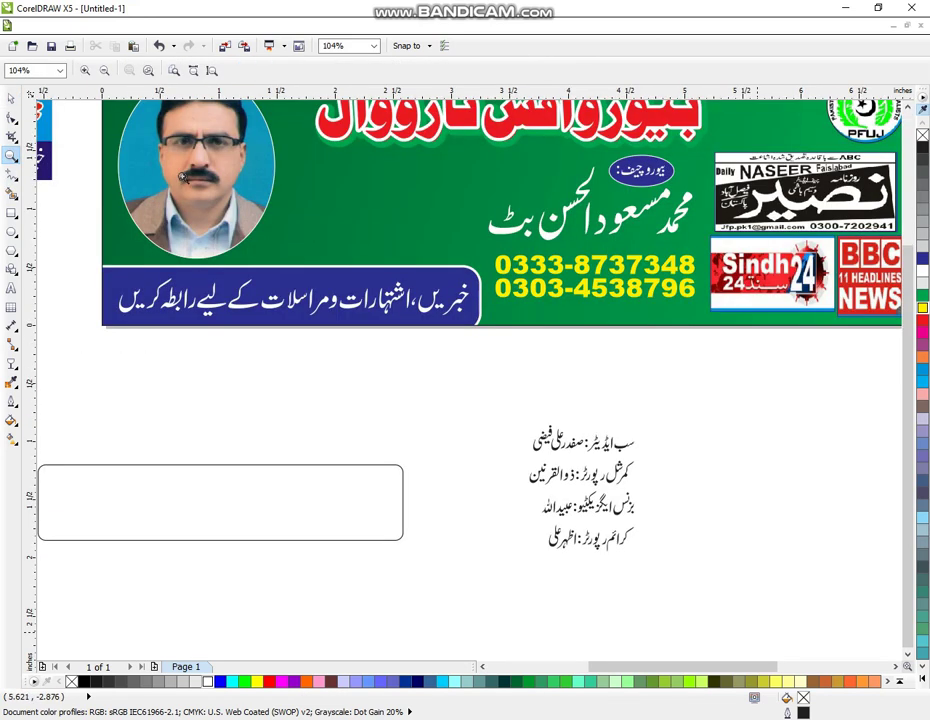
left_click(13, 213)
left_click_drag(290, 162, 476, 258)
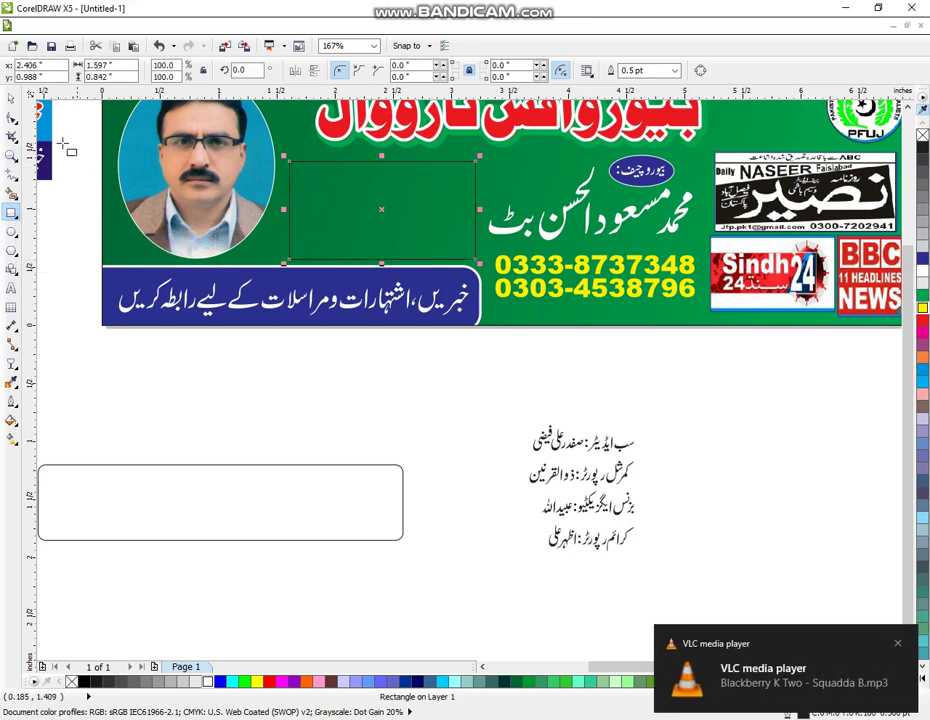
left_click(12, 119)
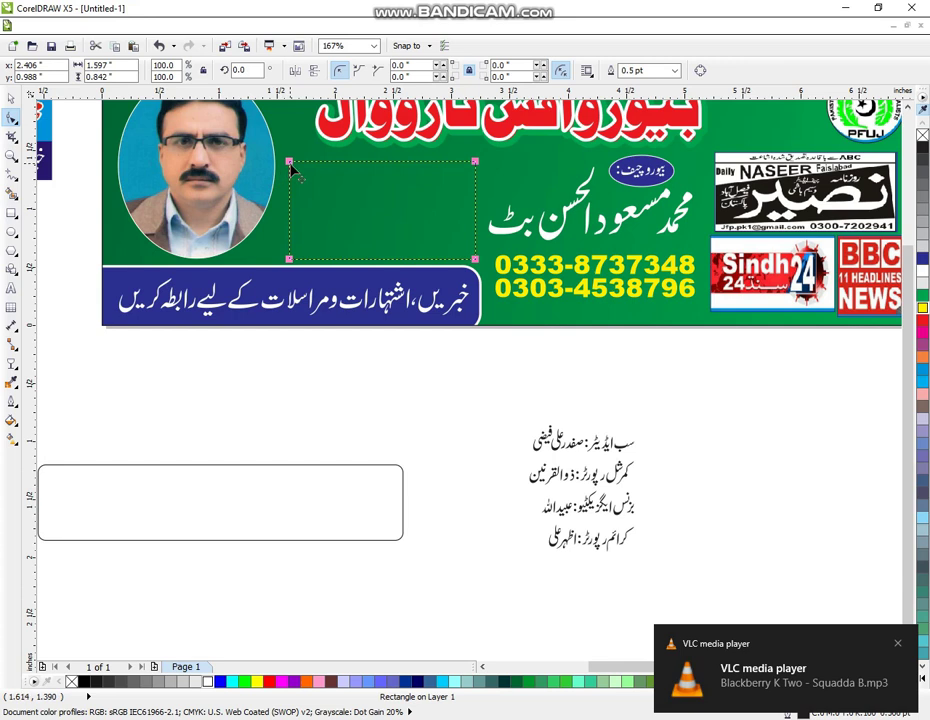
left_click_drag(290, 163, 302, 164)
left_click(12, 99)
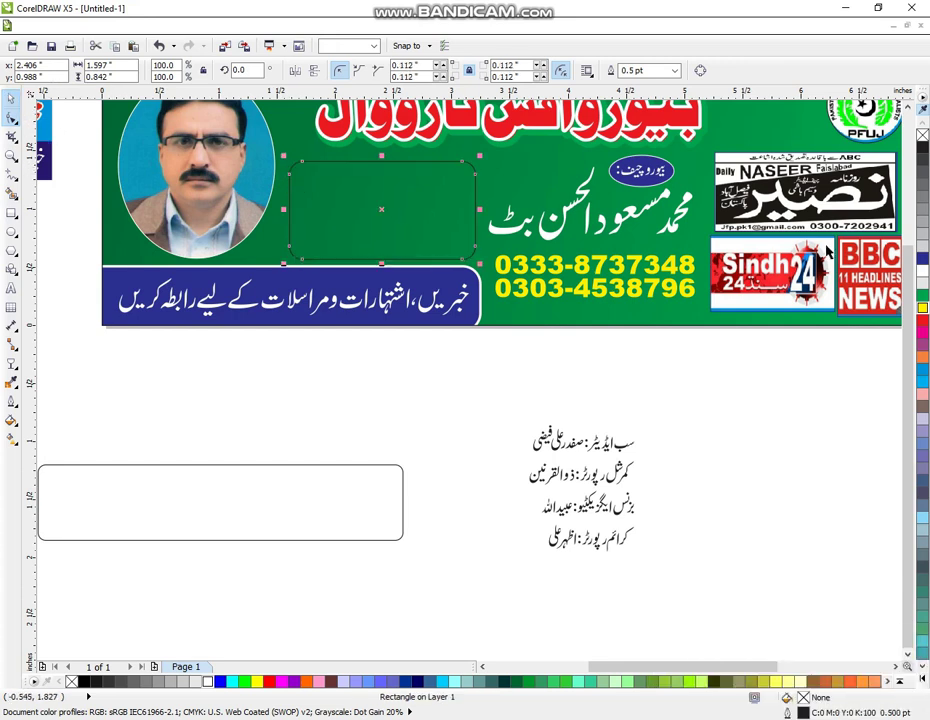
left_click(922, 266)
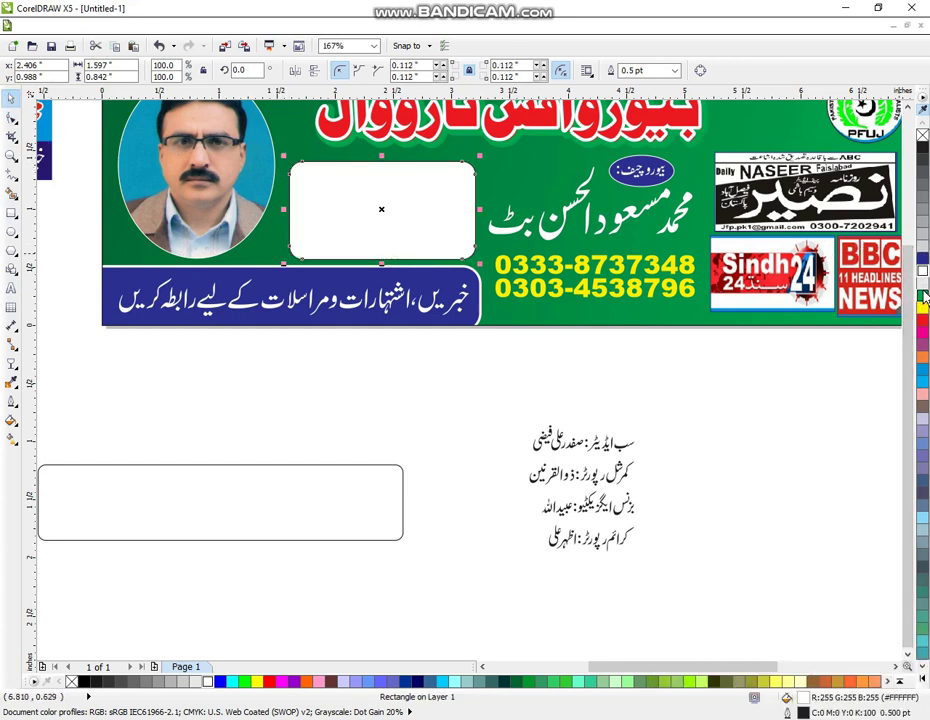
right_click(922, 296)
left_click(469, 417)
Step: Group the first, third and fourth staff lines, then delete the empty box below
left_click_drag(471, 394, 505, 494)
key("ctrl+g")
key("ctrl+g")
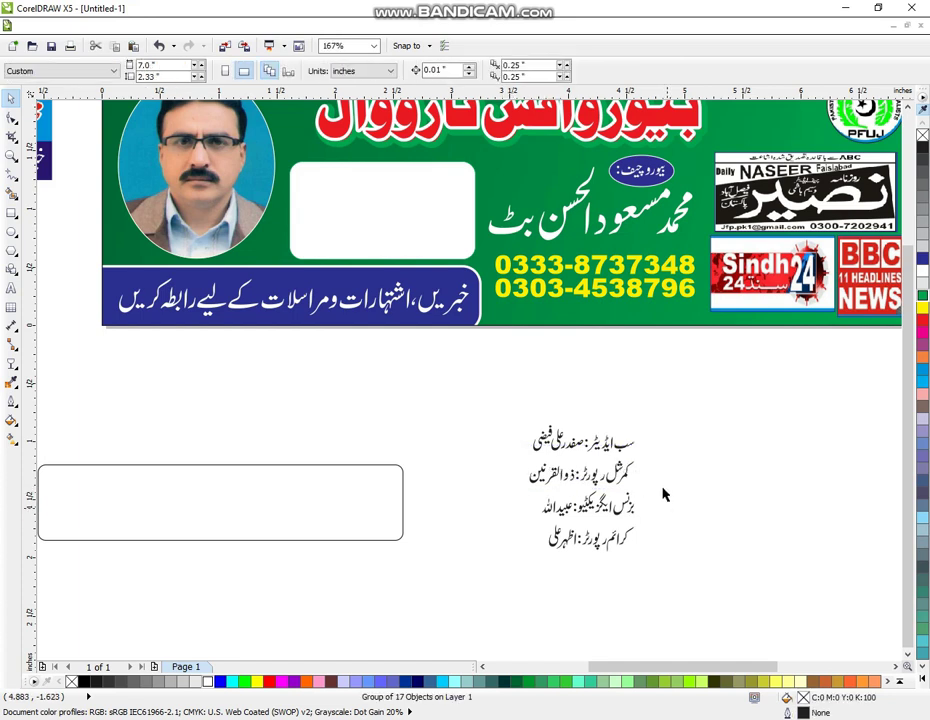
left_click_drag(660, 478, 527, 530)
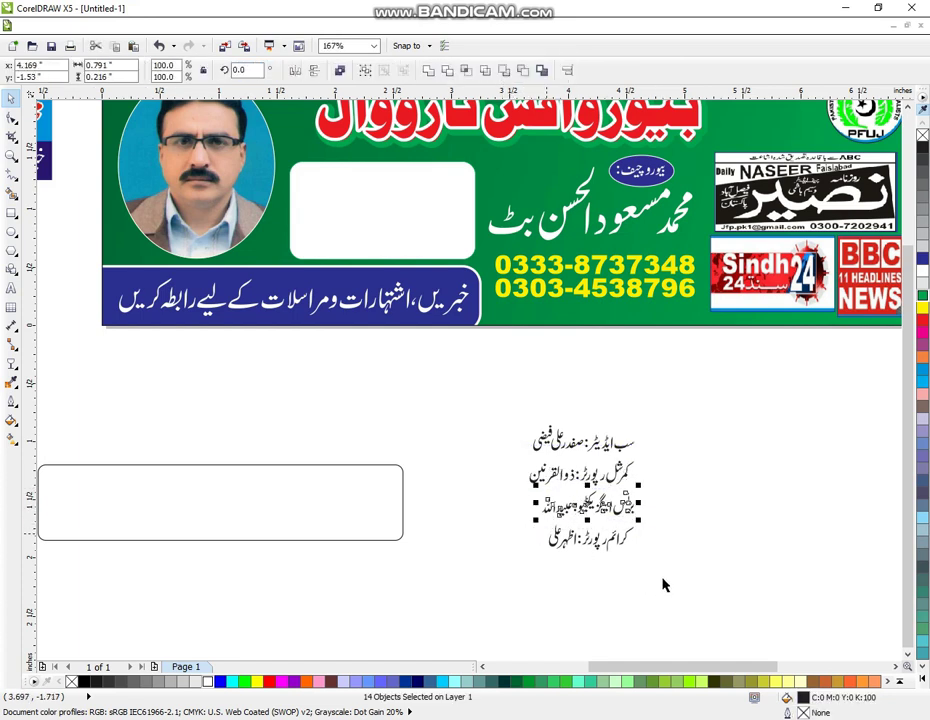
key("ctrl+g")
left_click_drag(655, 519, 519, 587)
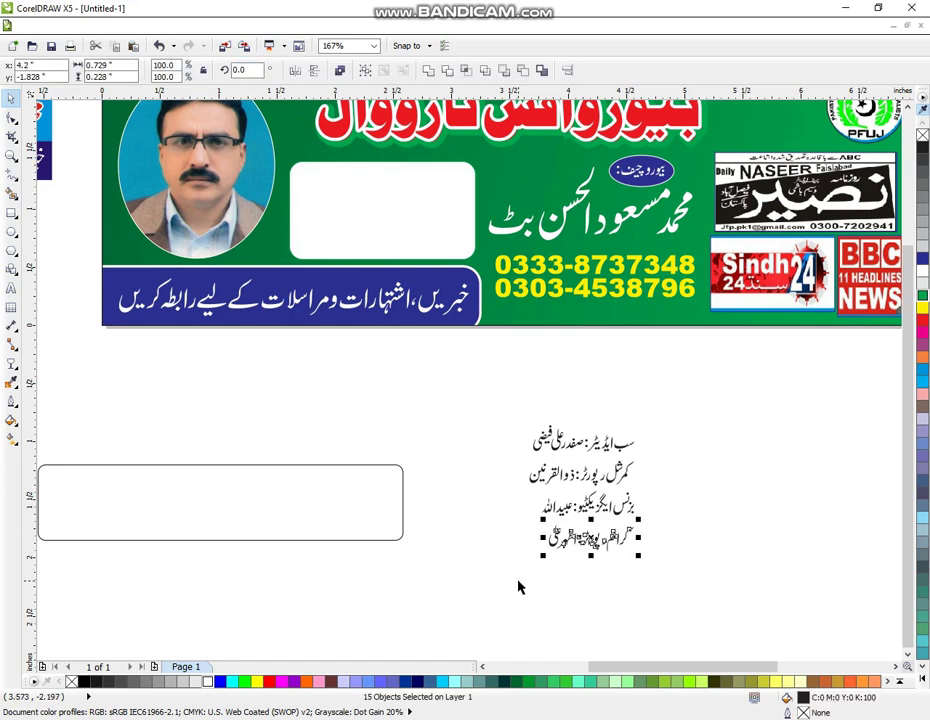
key("ctrl+g")
left_click(357, 540)
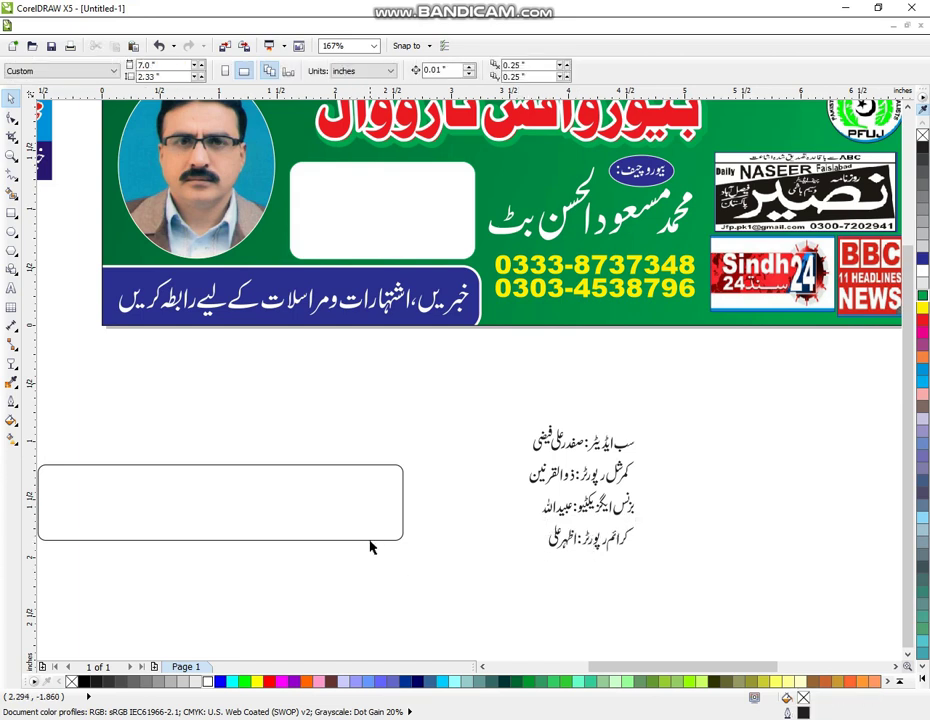
key("Delete")
Step: Copy the white rounded box down beside the staff names
left_click(382, 218)
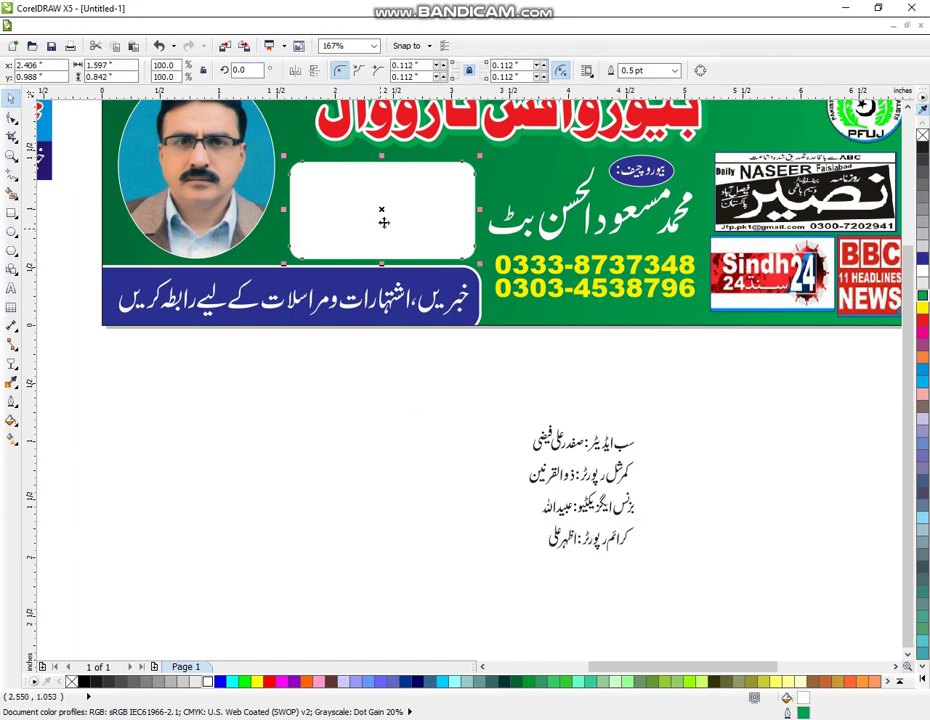
left_click_drag(382, 218, 385, 498)
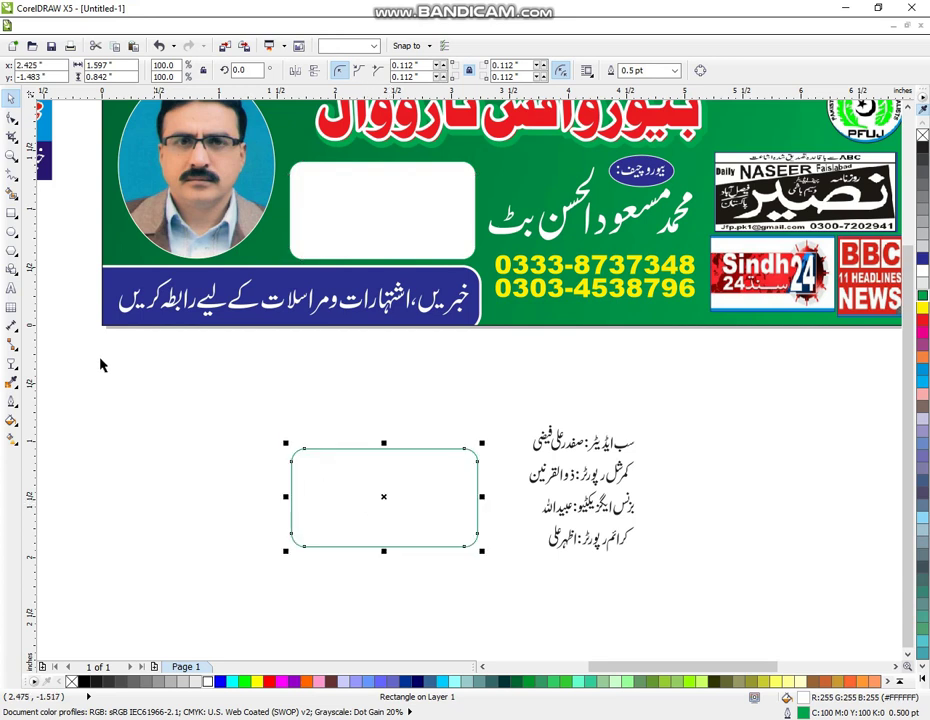
left_click(11, 156)
left_click_drag(135, 376, 741, 625)
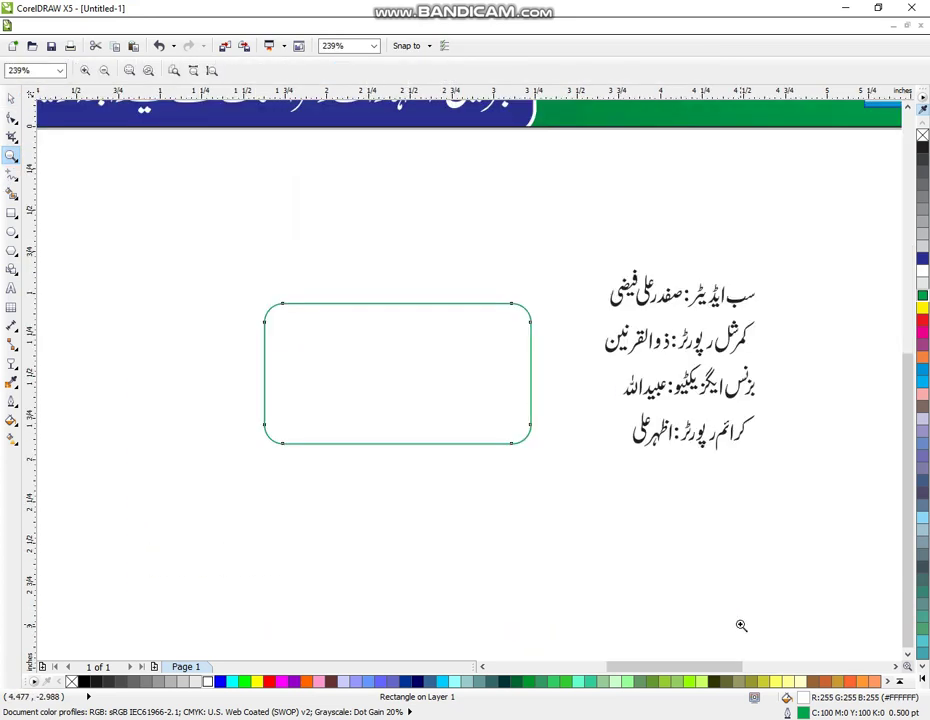
left_click_drag(183, 215, 851, 577)
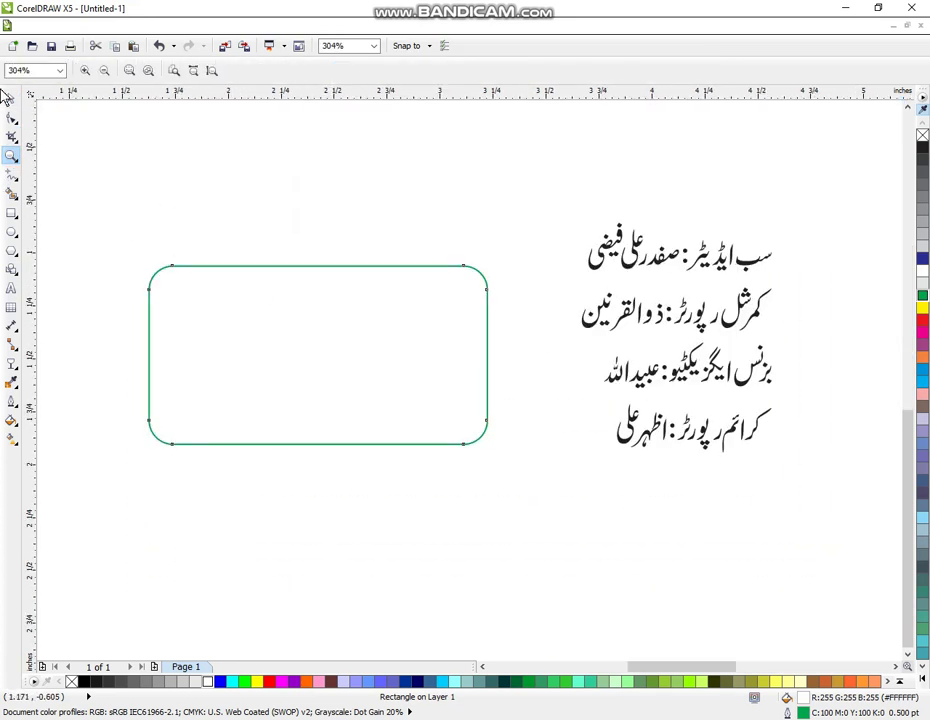
Step: Shrink the four staff-name lines
left_click(11, 98)
left_click(799, 193)
left_click_drag(770, 191, 546, 552)
left_click_drag(773, 220, 791, 282)
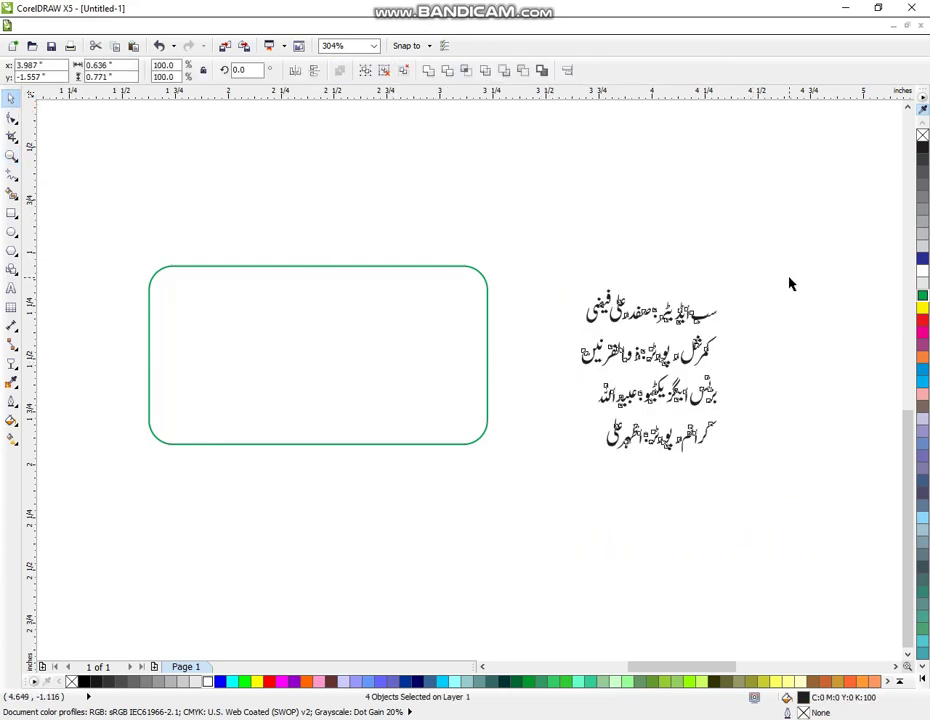
left_click(516, 289)
Step: Draw a small, slightly rounded box inside the green-outlined frame's top-left
left_click(12, 212)
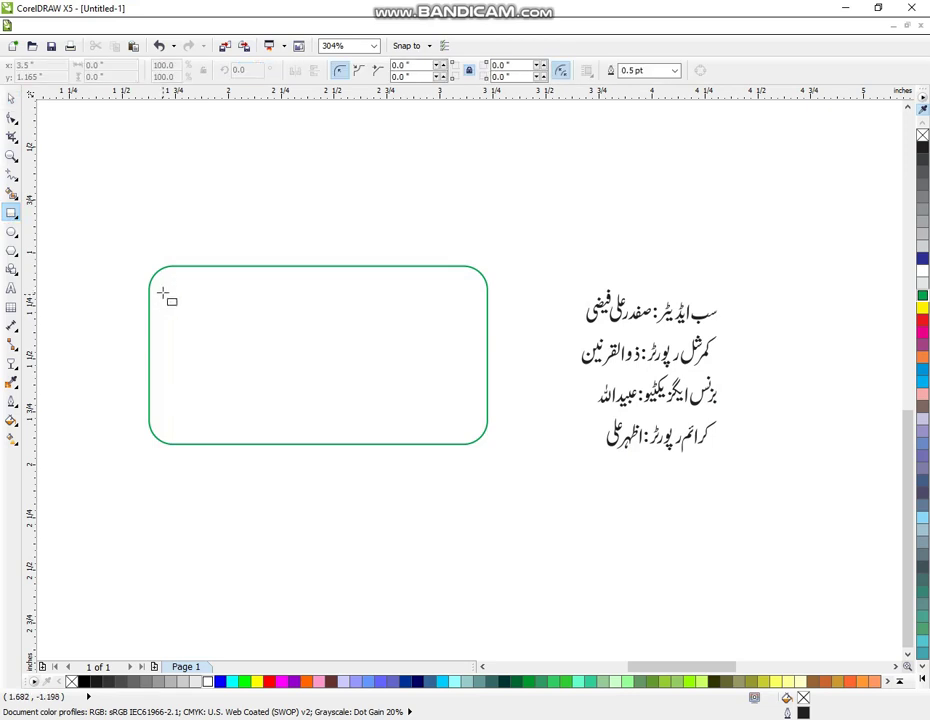
left_click_drag(161, 282, 299, 337)
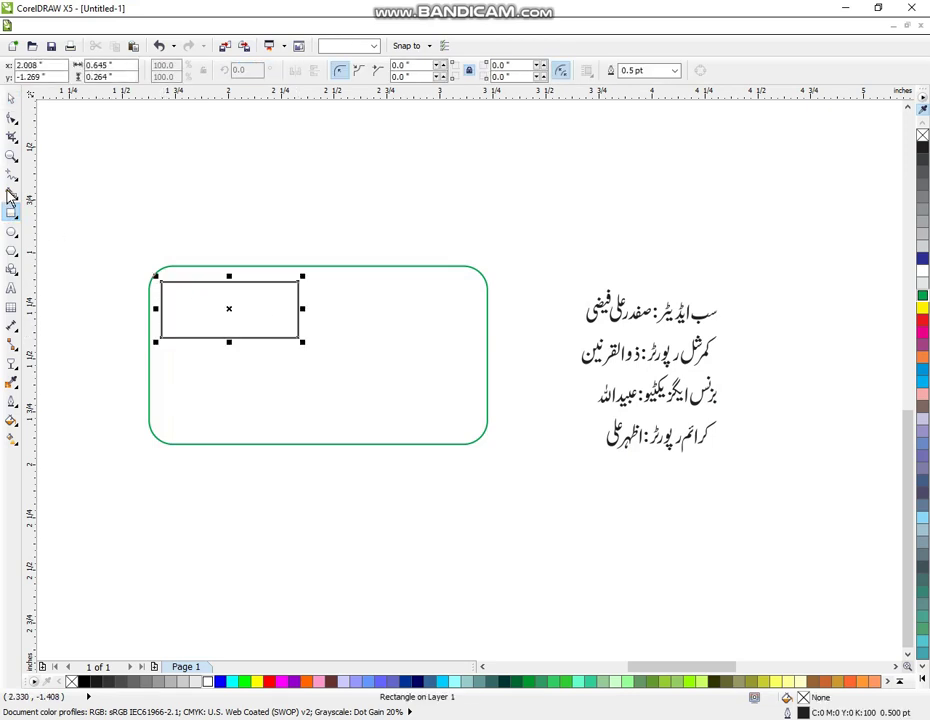
key("space")
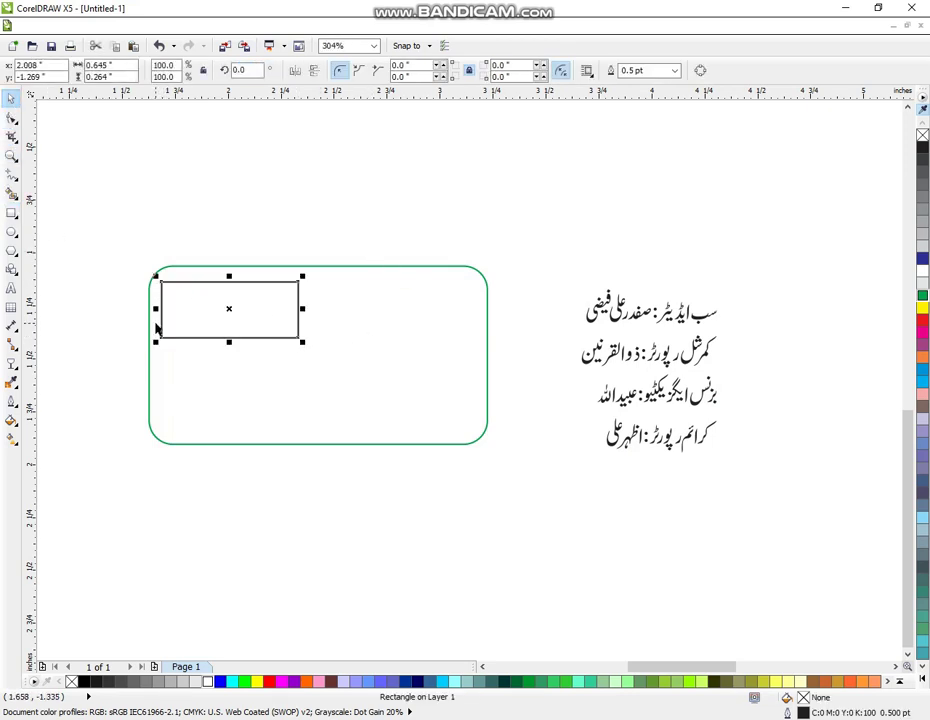
left_click(12, 117)
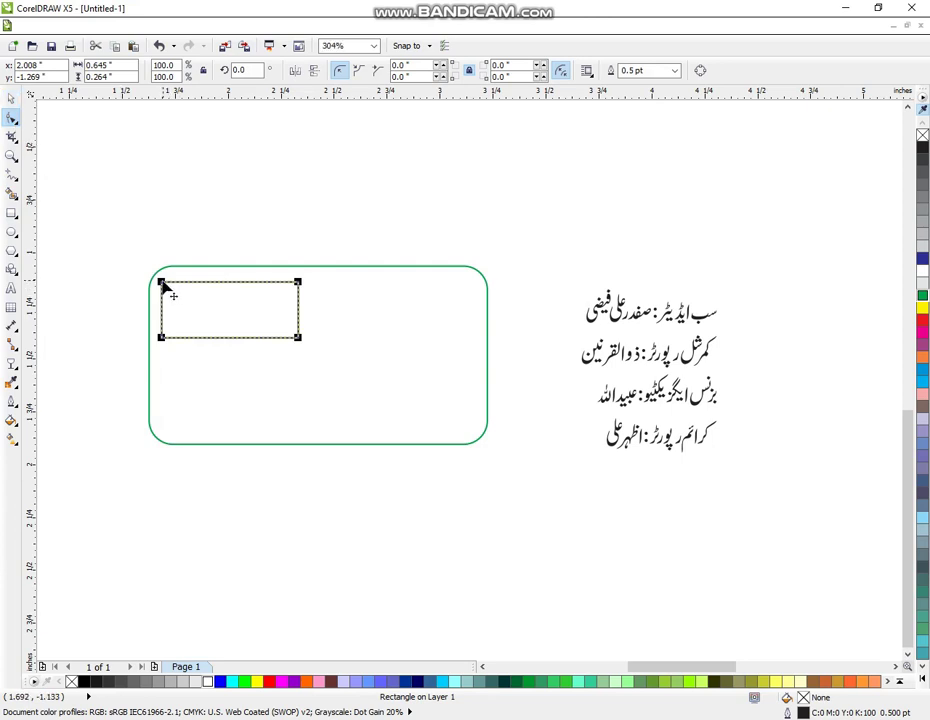
left_click_drag(162, 284, 164, 289)
left_click(11, 98)
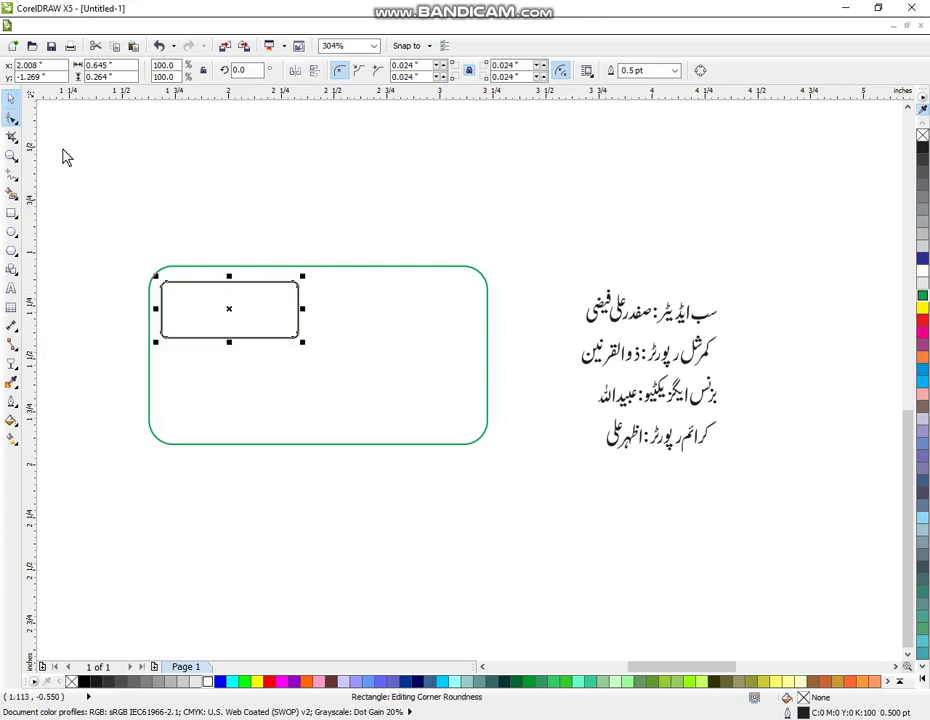
Step: Fill the large rounded box dark blue
left_click(472, 451)
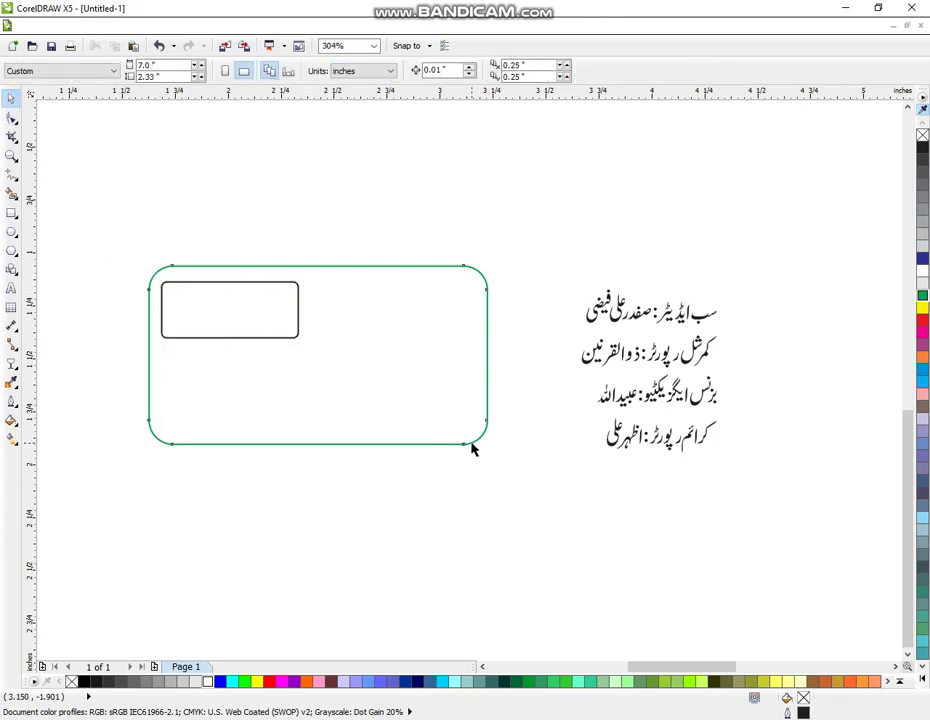
left_click(473, 446)
left_click_drag(922, 259, 359, 400)
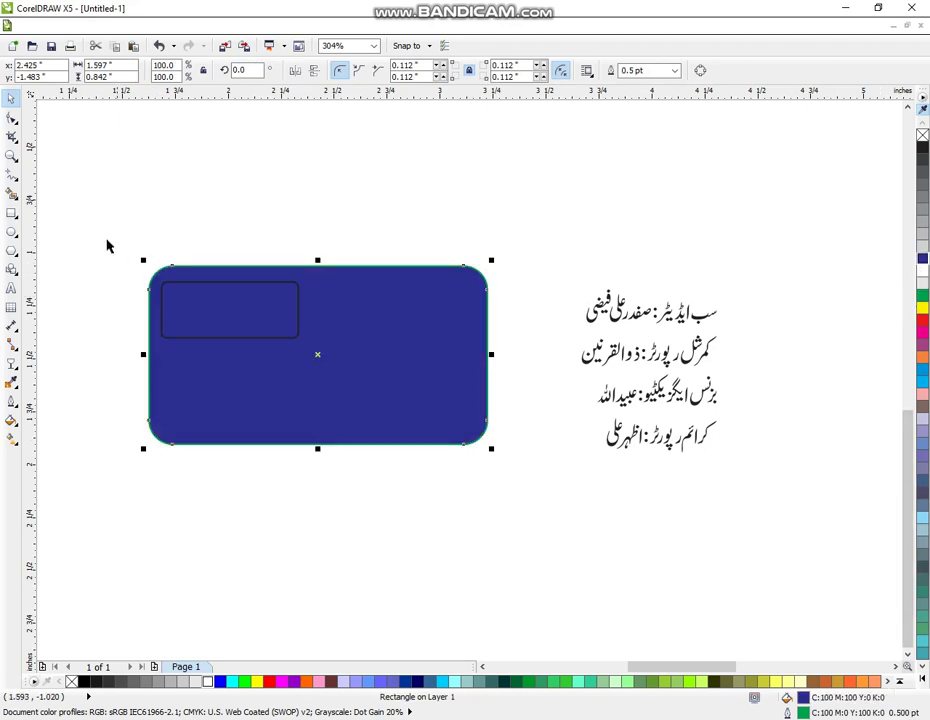
Step: Fill the small rectangle white and place a copy to its right
left_click_drag(107, 246, 360, 374)
left_click(922, 272)
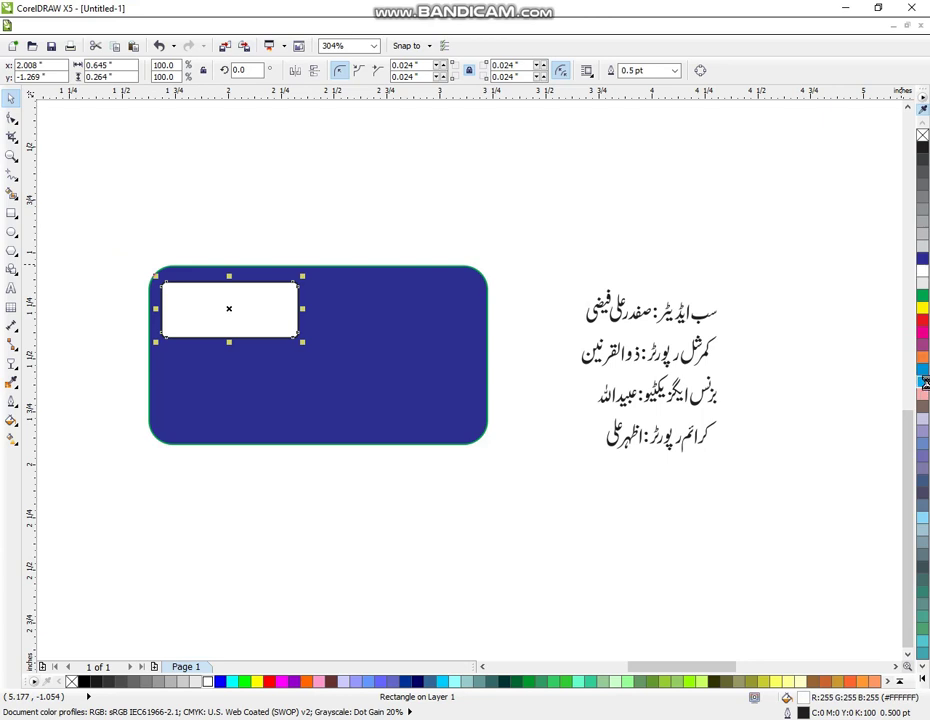
left_click(525, 181)
left_click_drag(214, 303, 340, 309)
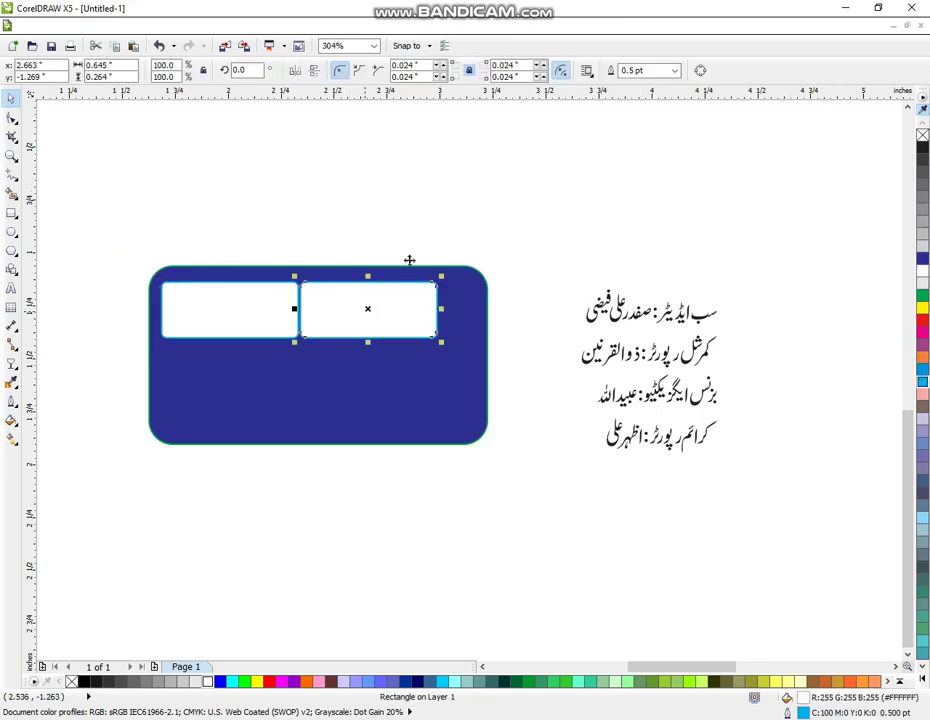
Step: Widen and heighten the two white rectangles toward the box's right edge
left_click(409, 260)
left_click(338, 334)
left_click(238, 307, "shift")
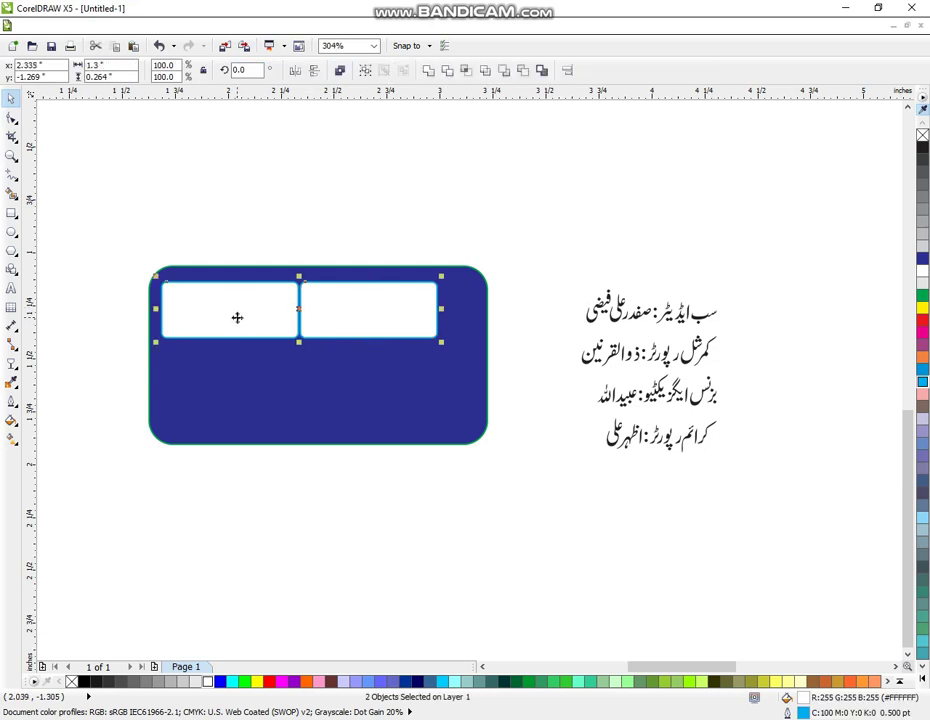
left_click_drag(442, 310, 476, 310)
left_click_drag(315, 344, 307, 357)
Step: Duplicate the pair into the lower half and stretch all four cells to fill the box
left_click_drag(125, 243, 396, 365)
left_click_drag(329, 323, 330, 395)
left_click(107, 206)
left_click_drag(107, 206, 484, 492)
left_click_drag(316, 432, 316, 440)
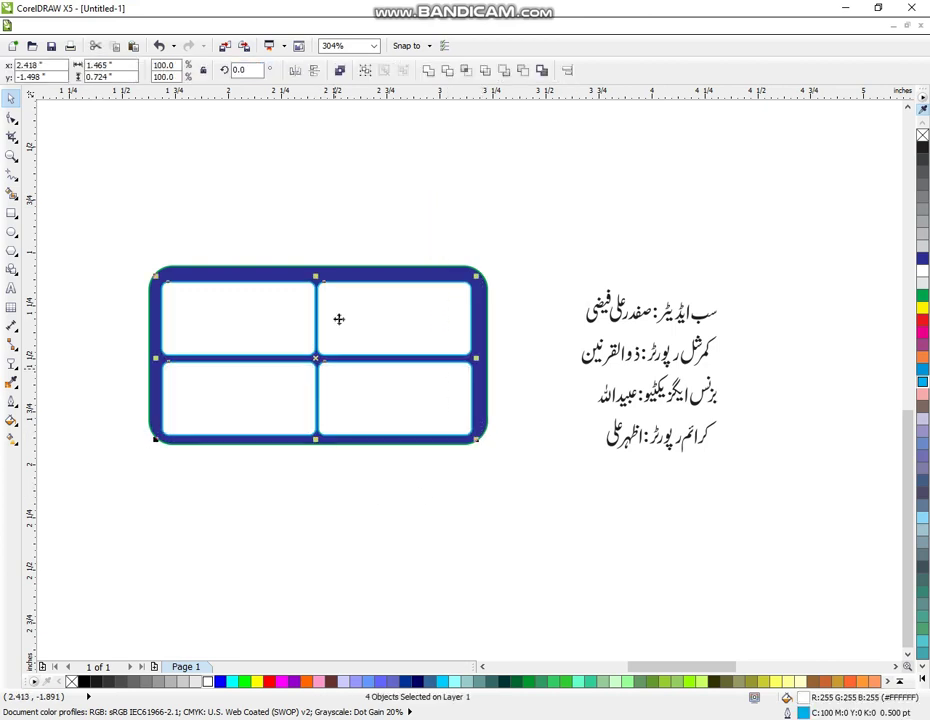
left_click_drag(318, 278, 318, 274)
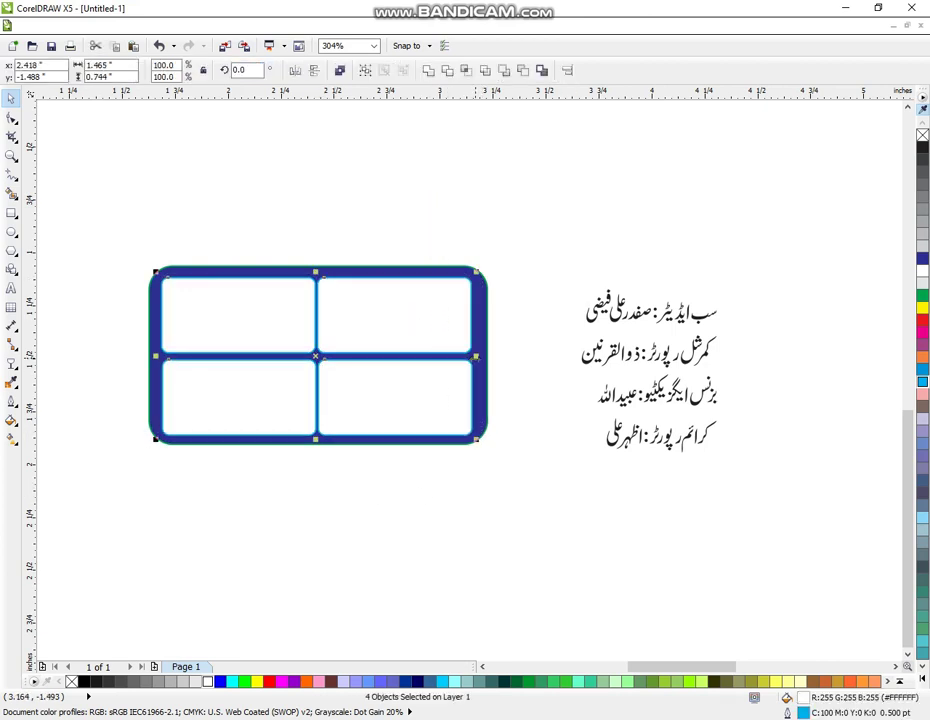
left_click_drag(478, 360, 485, 360)
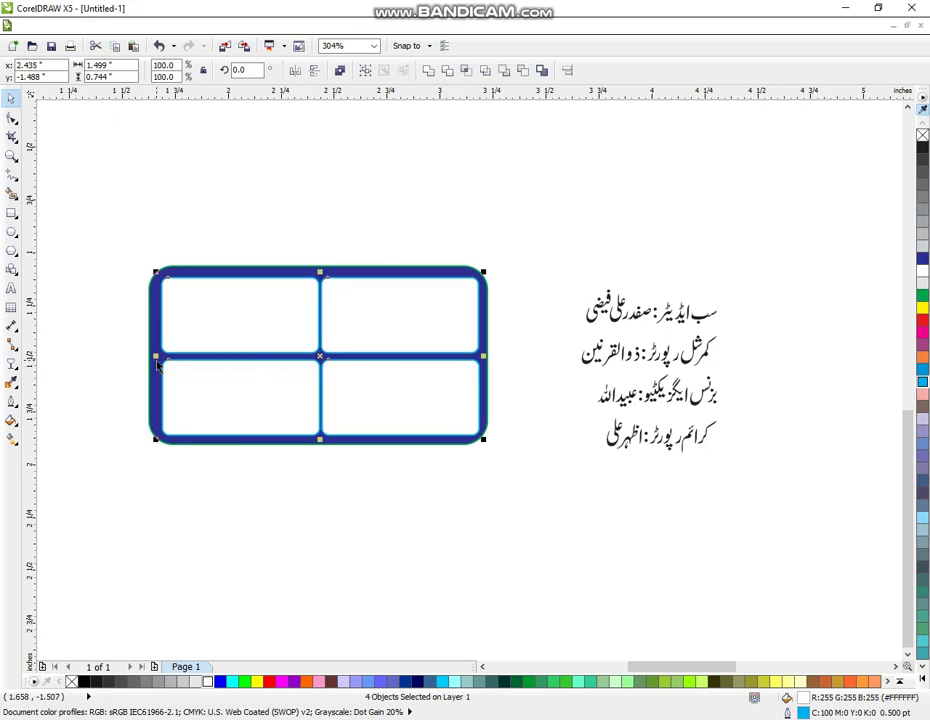
left_click_drag(160, 358, 154, 360)
Step: Enlarge the first staff name and place it in front in the top-right cell
left_click(326, 527)
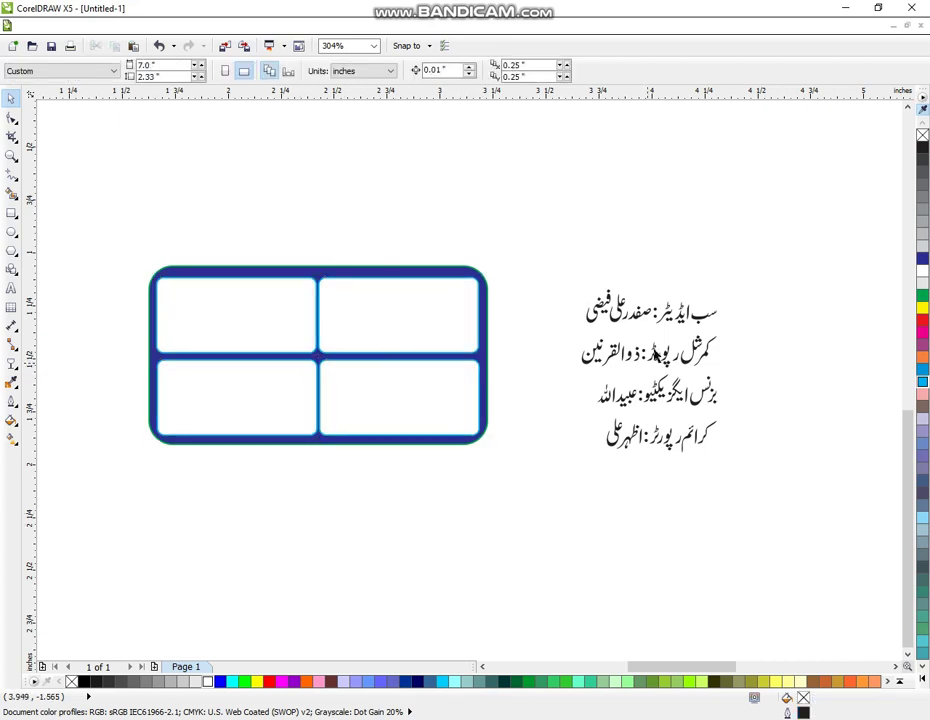
left_click_drag(641, 316, 556, 328)
left_click_drag(557, 266, 617, 310)
left_click(618, 320)
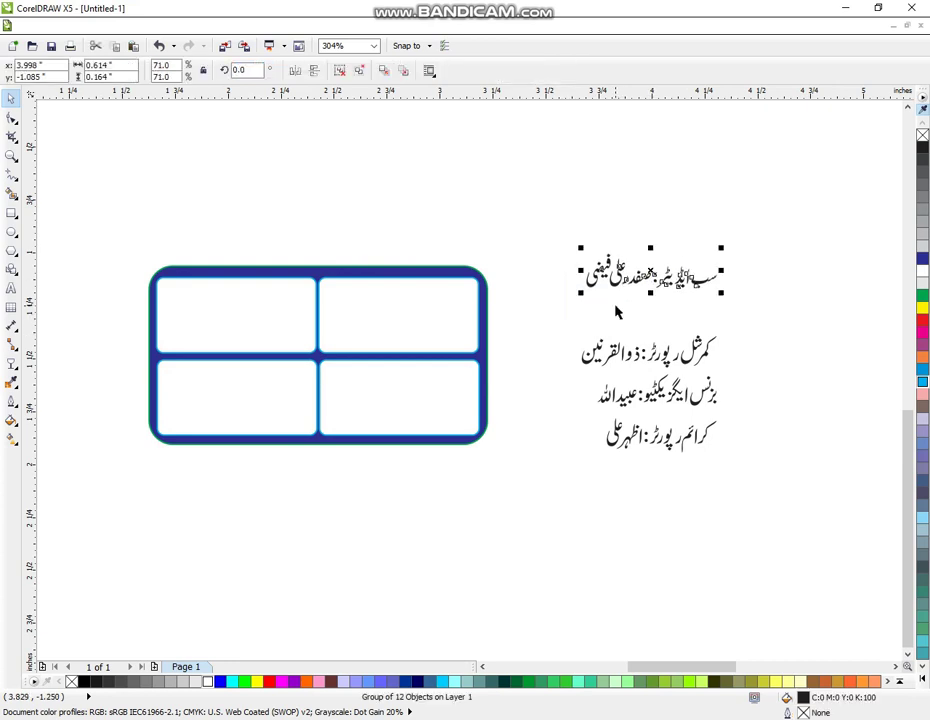
left_click_drag(552, 231, 654, 307)
left_click_drag(580, 291, 360, 322)
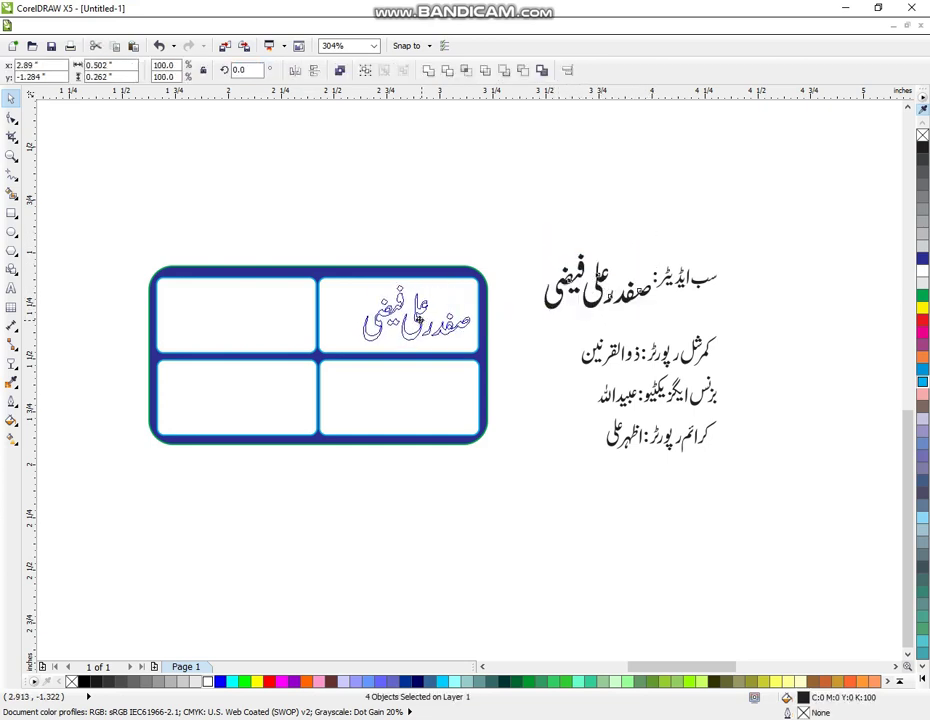
key("shift+Page_Down")
key("ctrl+z")
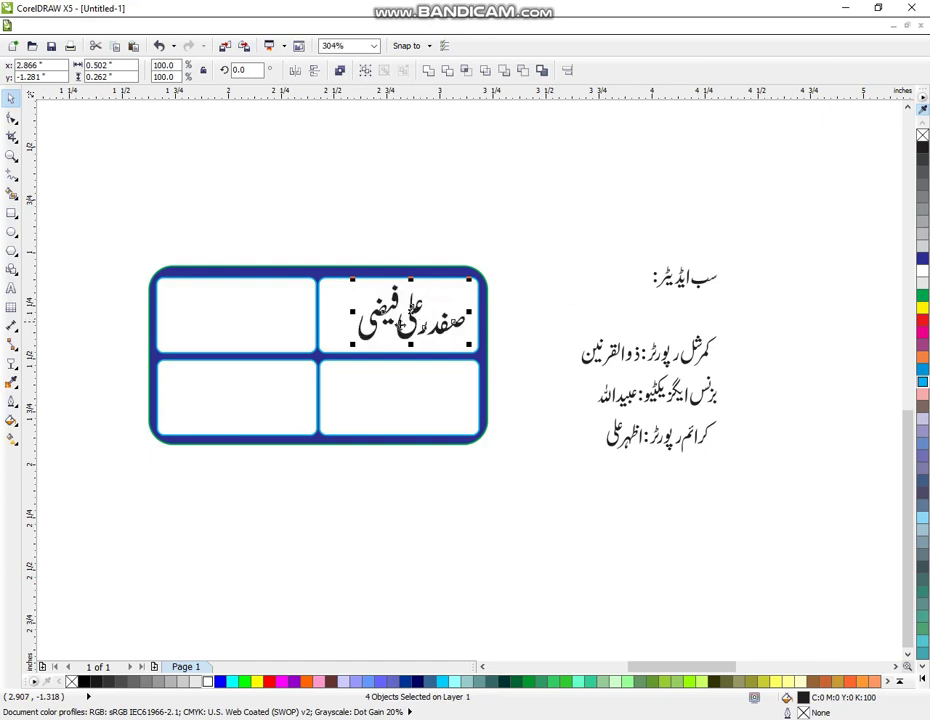
left_click_drag(349, 346, 343, 351)
Step: Ungroup the remaining staff text and regroup the Sub Editor title
left_click(921, 679)
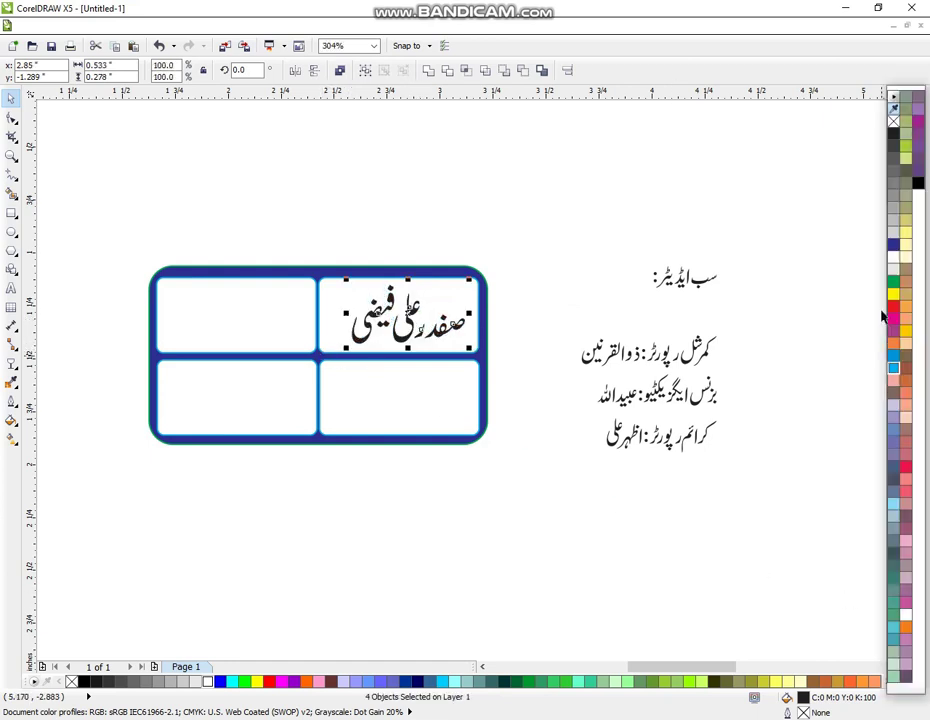
left_click(744, 332)
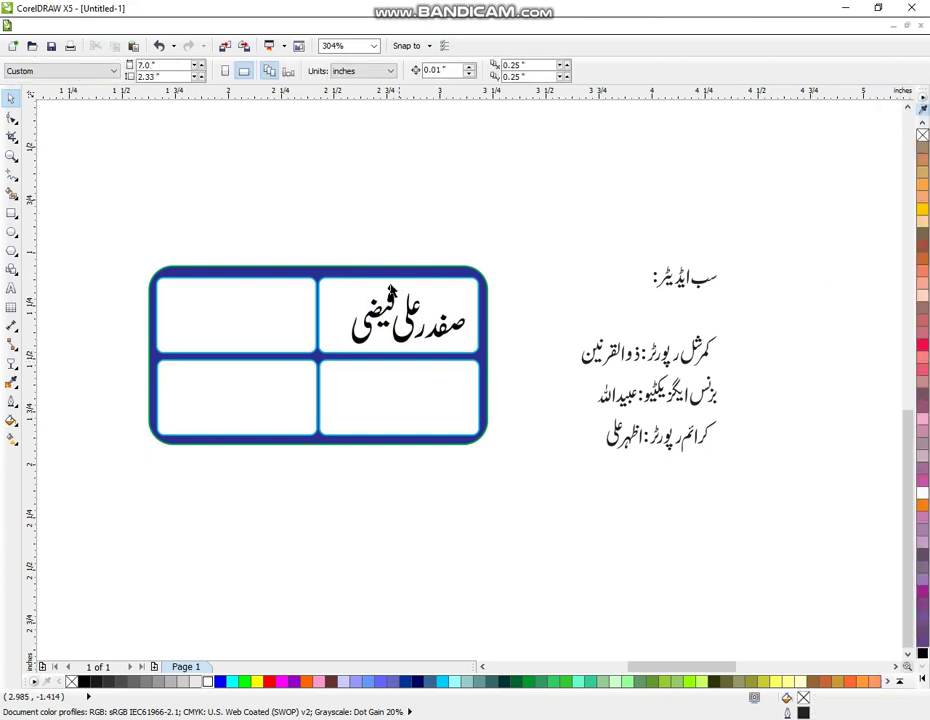
left_click_drag(735, 313, 667, 365)
left_click(666, 362)
key("ctrl+u")
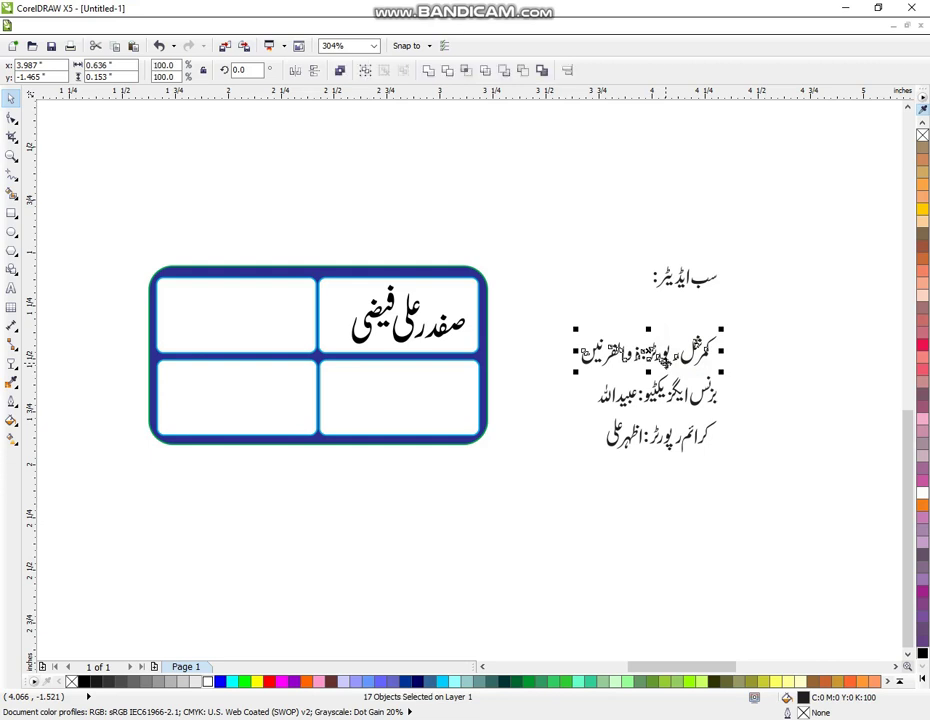
left_click_drag(747, 245, 628, 333)
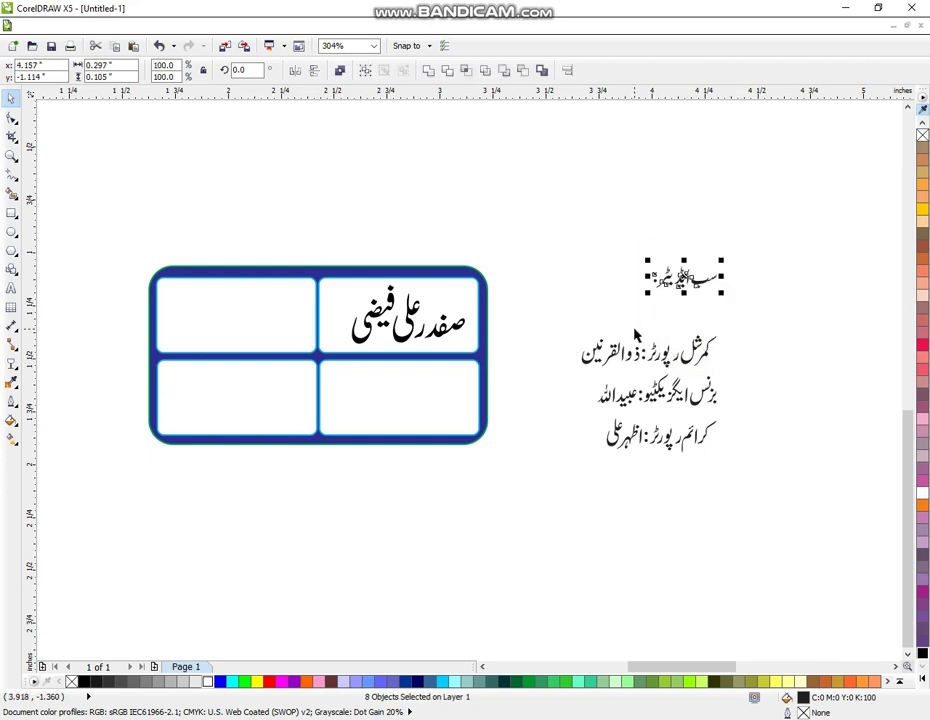
key("ctrl+g")
Step: Move the Sub Editor title above the name in the top-right cell and colour it red
left_click_drag(685, 276, 477, 284)
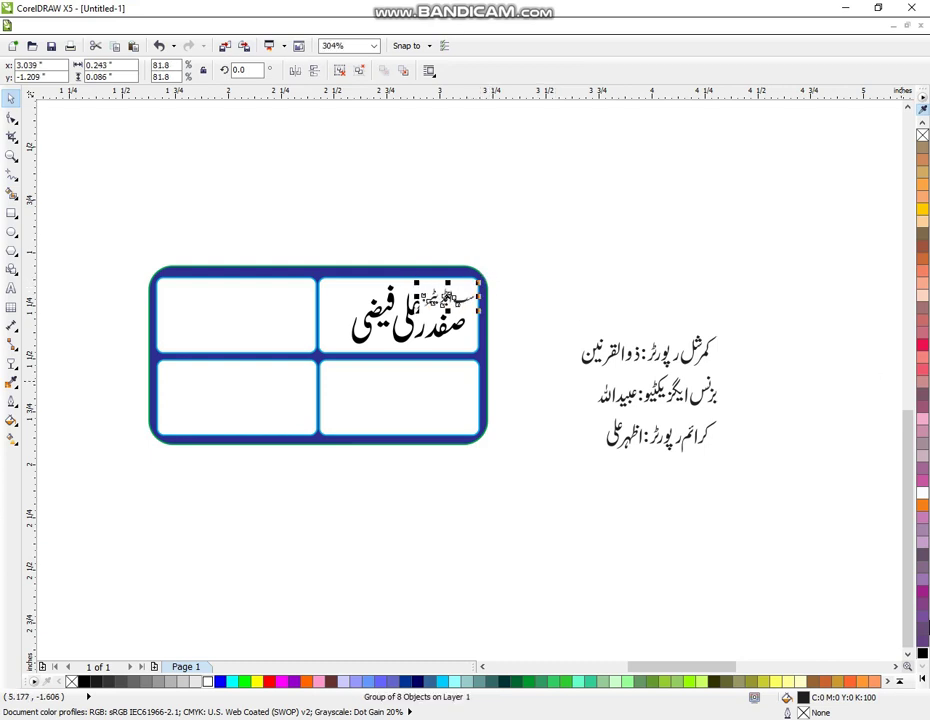
mouse_move(927, 600)
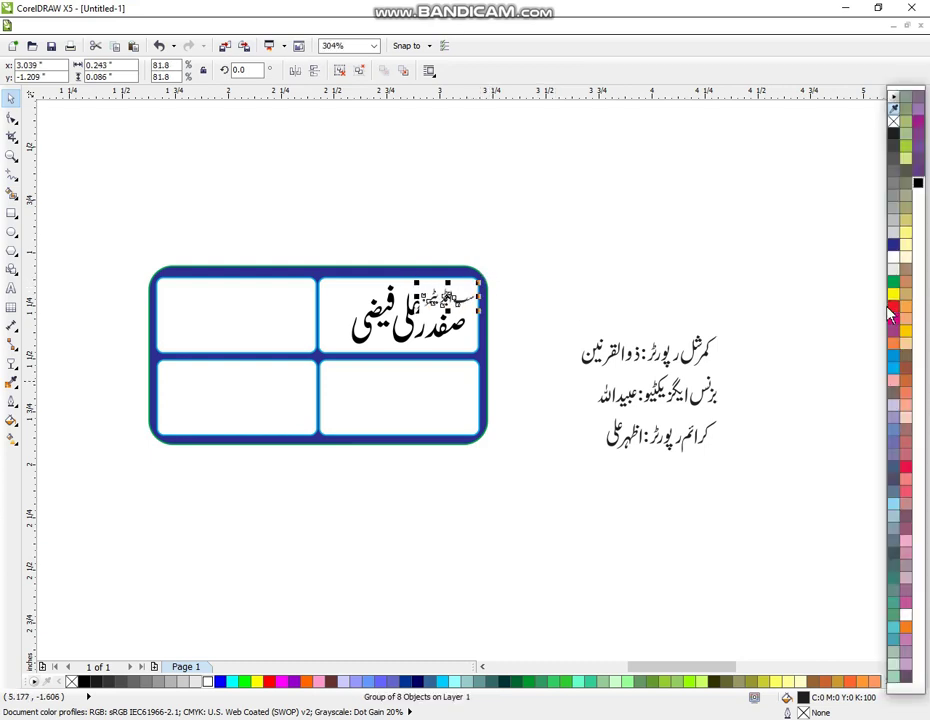
left_click(925, 681)
left_click(894, 307)
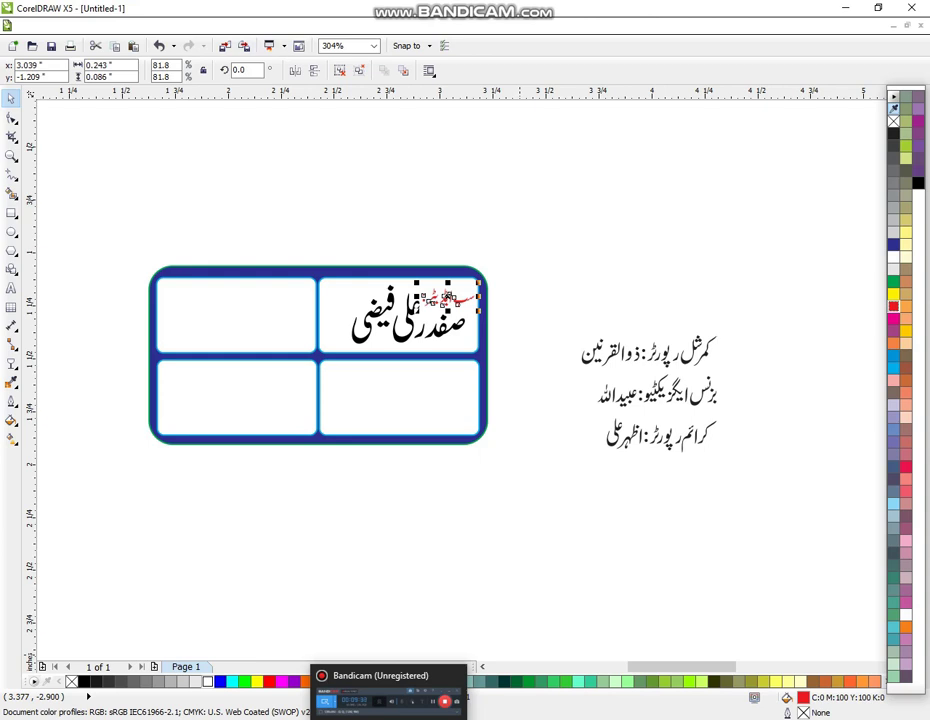
Step: Select the second staff line's name and group its pieces
left_click(390, 700)
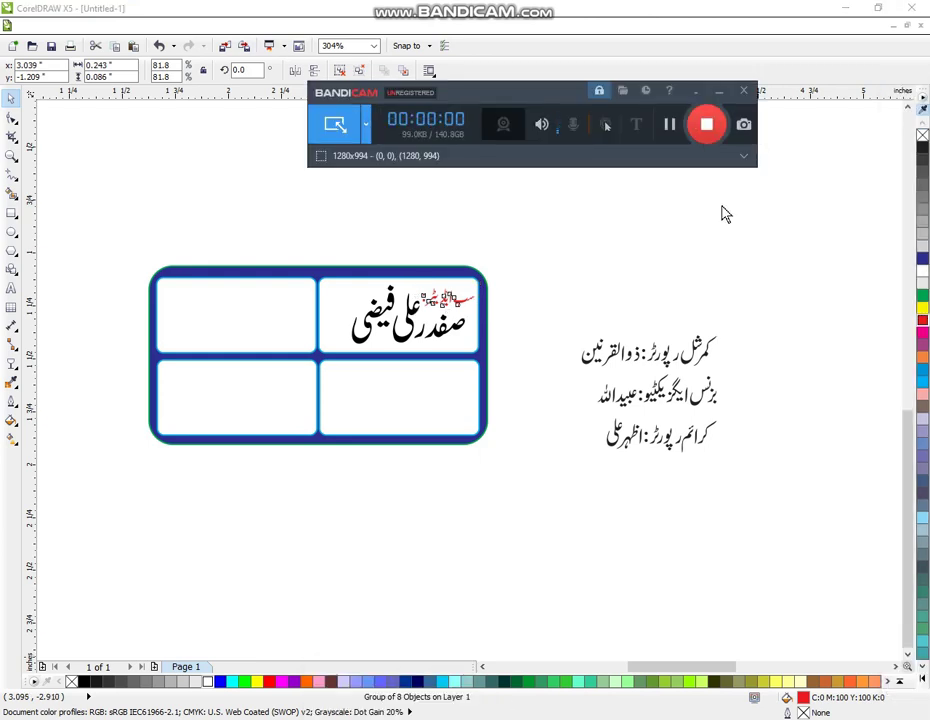
left_click(724, 212)
left_click(644, 260)
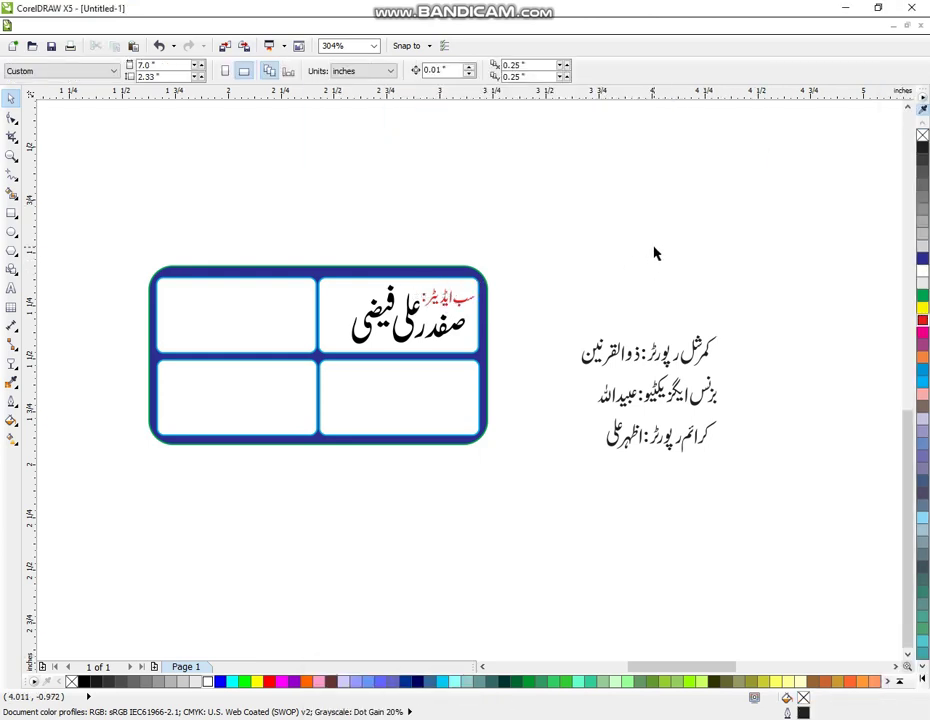
left_click_drag(557, 318, 170, 359)
key("ctrl+g")
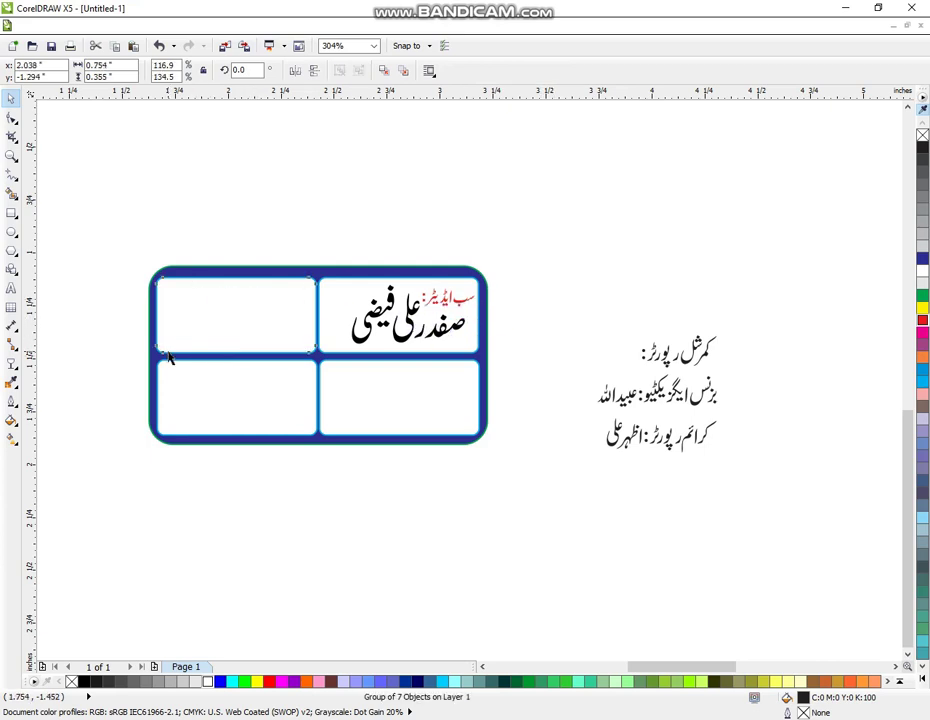
Step: Move the second staff name into the top-left cell and centre it there
left_click(170, 357)
left_click_drag(130, 237, 311, 397)
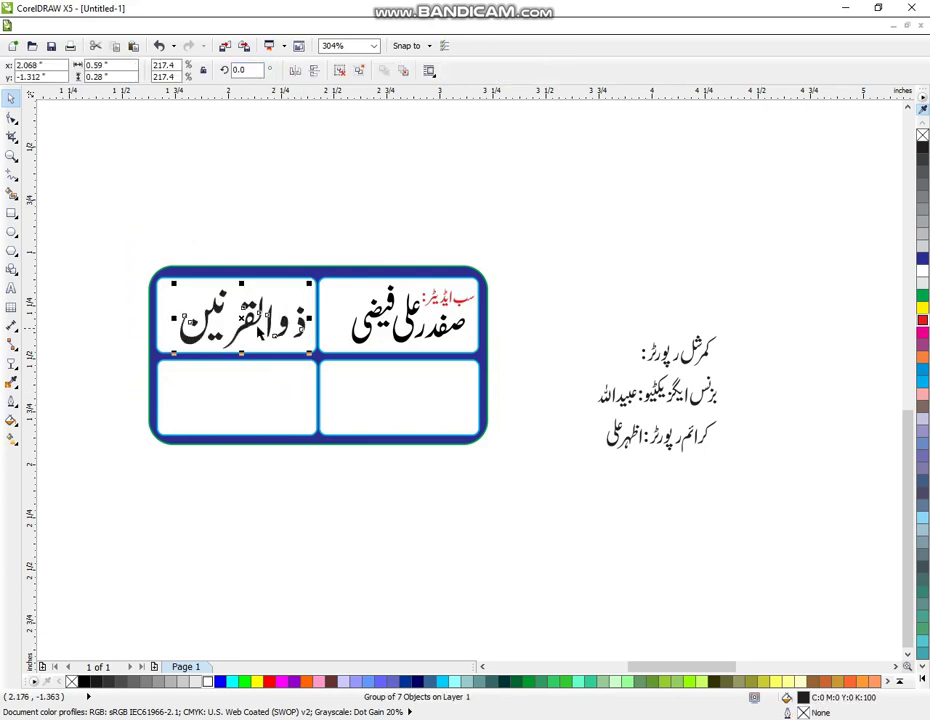
left_click_drag(241, 320, 231, 320)
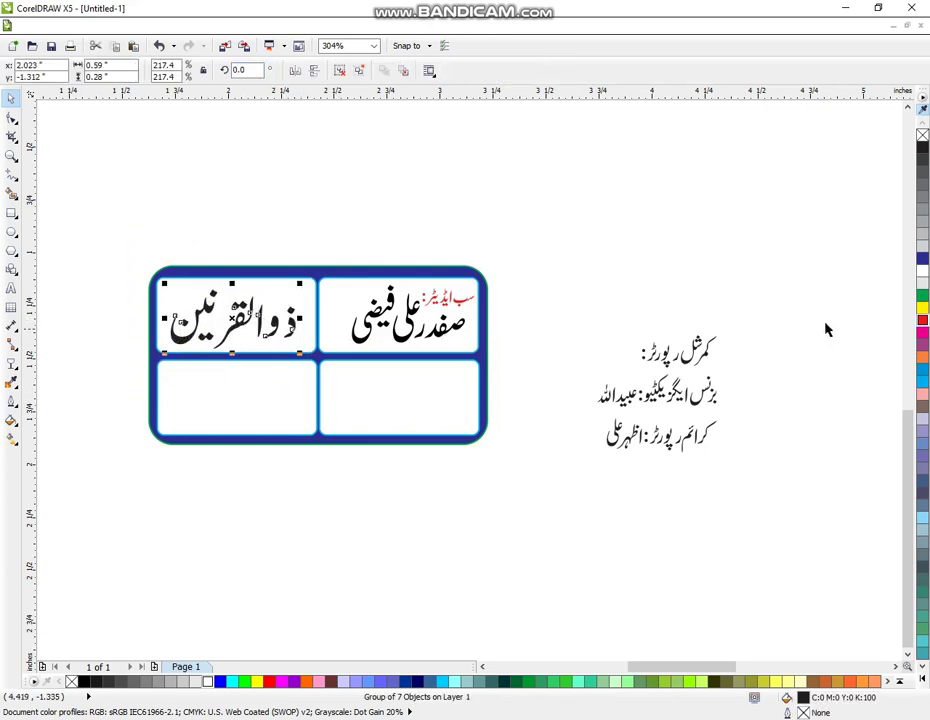
left_click(918, 430)
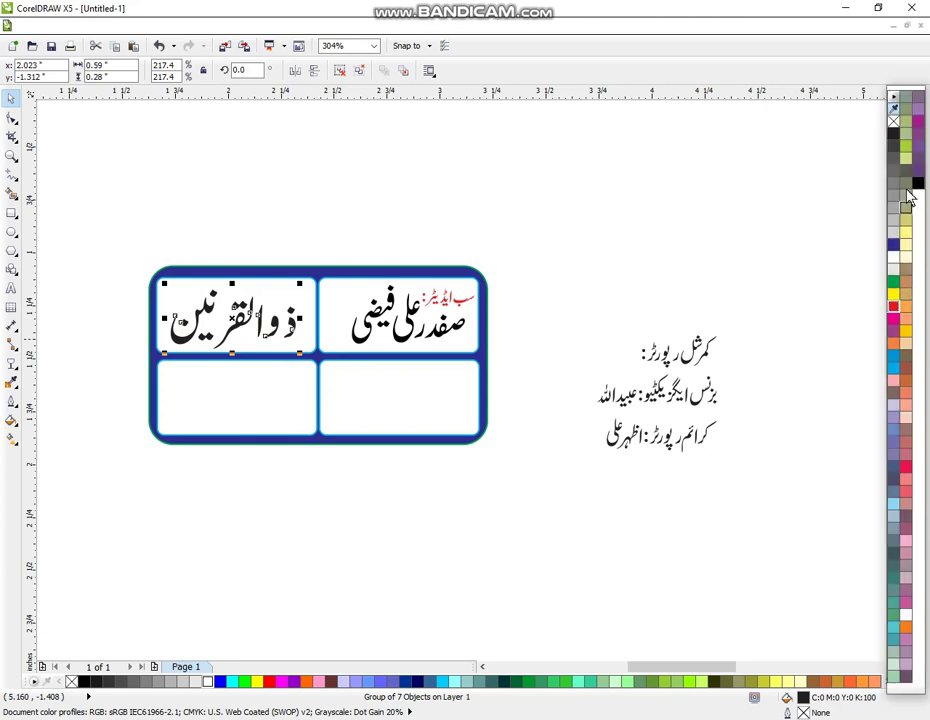
left_click(781, 299)
Step: Group the Commercial Reporter title, place it above the name, and colour it red
left_click_drag(781, 293, 615, 378)
key("ctrl+g")
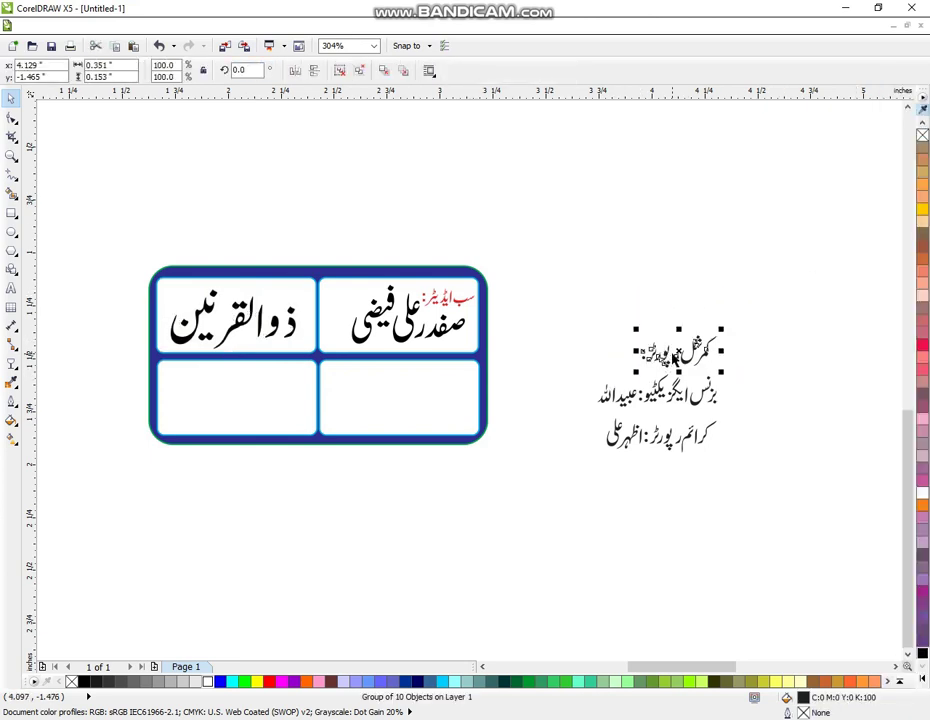
left_click_drag(720, 330, 285, 293)
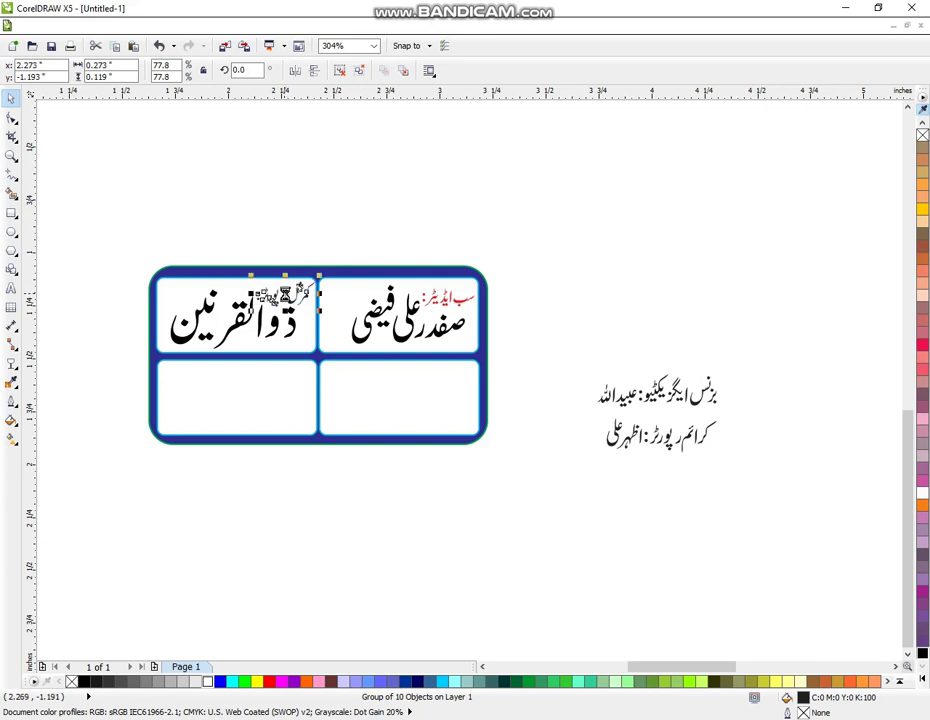
left_click(923, 680)
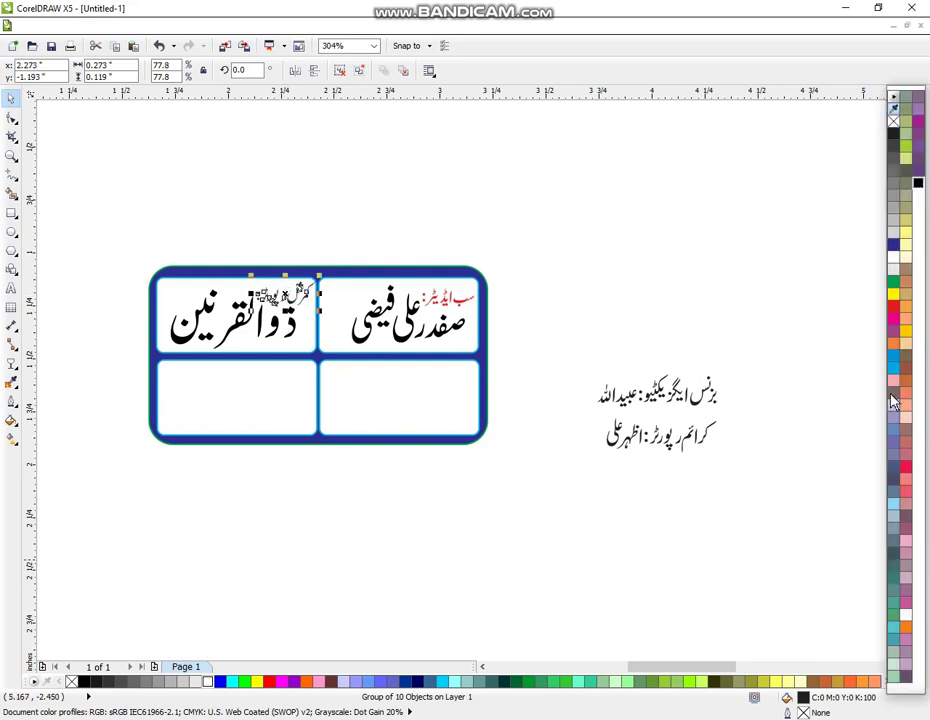
left_click(894, 309)
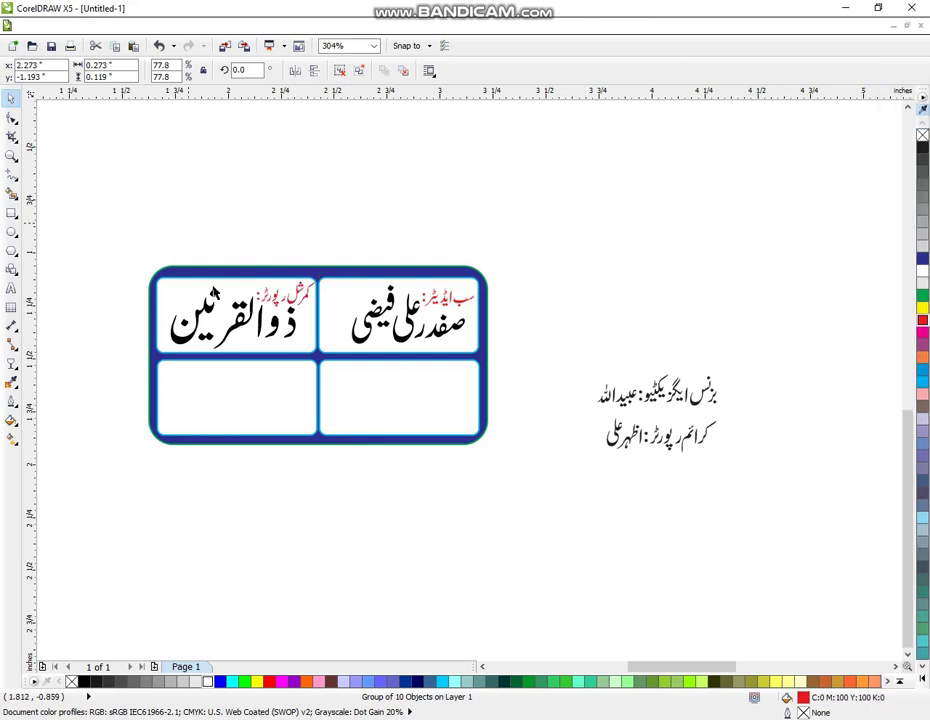
key("Escape")
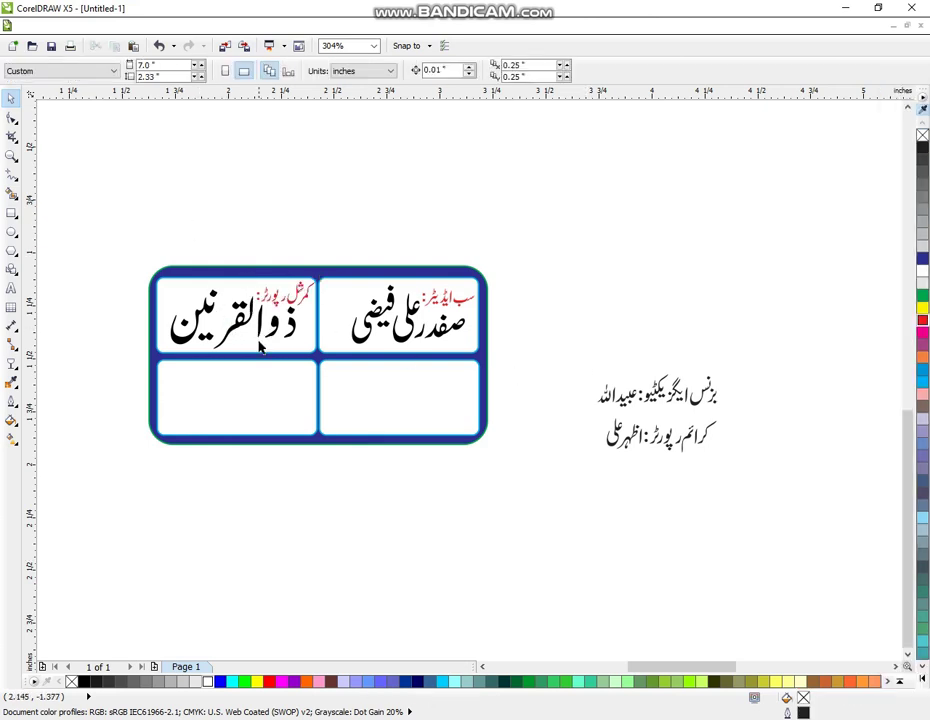
Step: Ungroup the Business Executive line and move the name into the lower-right cell
left_click_drag(747, 392, 684, 397)
left_click(677, 398)
key("ctrl+u")
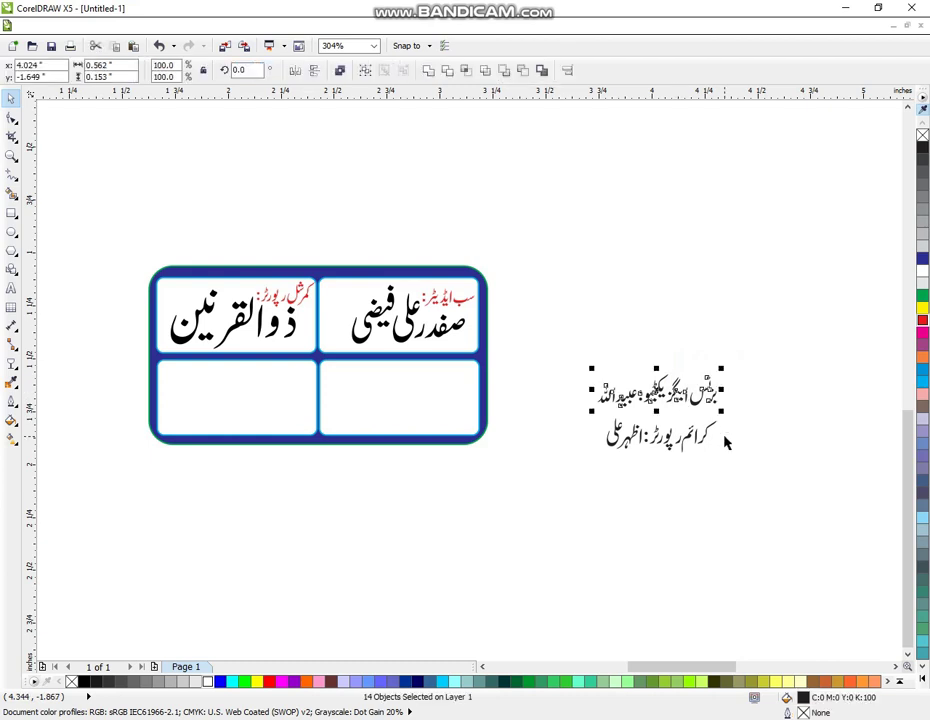
left_click(602, 357)
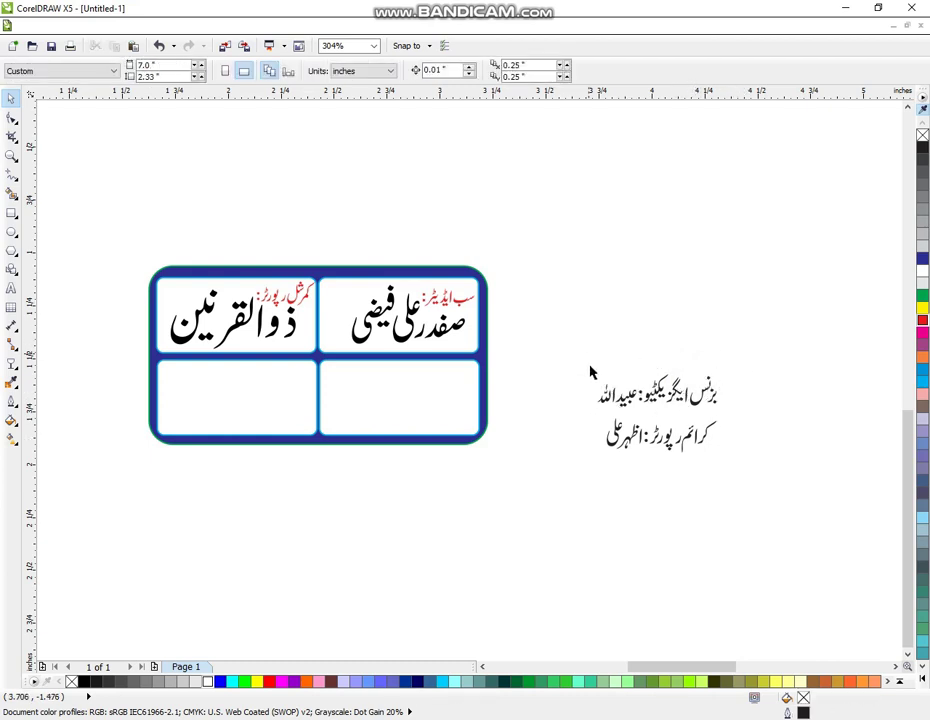
left_click_drag(590, 372, 540, 440)
left_click_drag(592, 412, 440, 366)
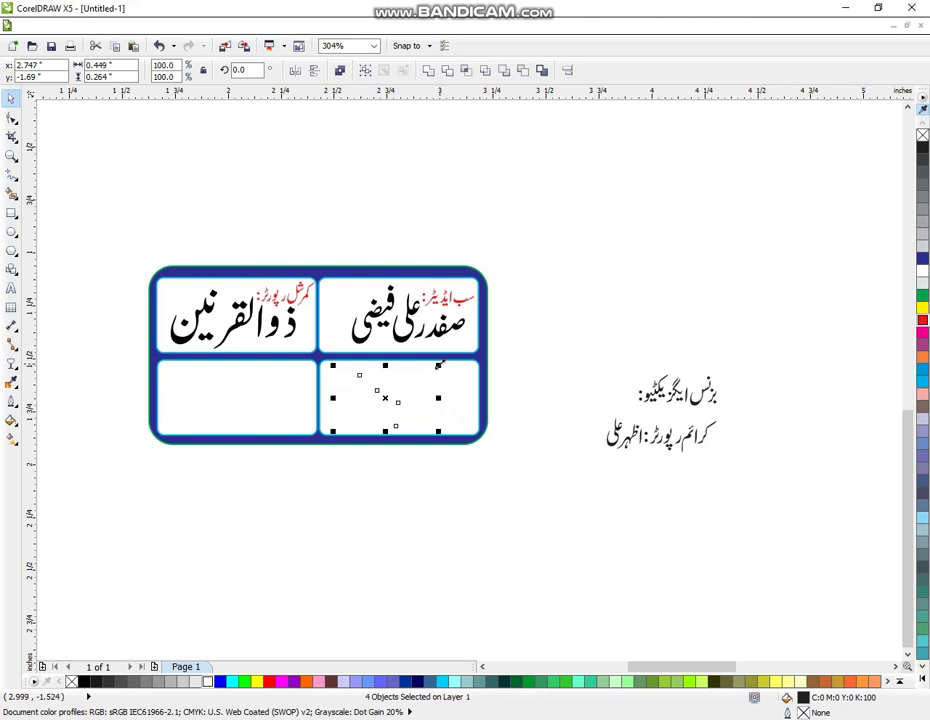
Step: Group the Business Executive title pieces and colour the title red
left_click(921, 666)
left_click(714, 349)
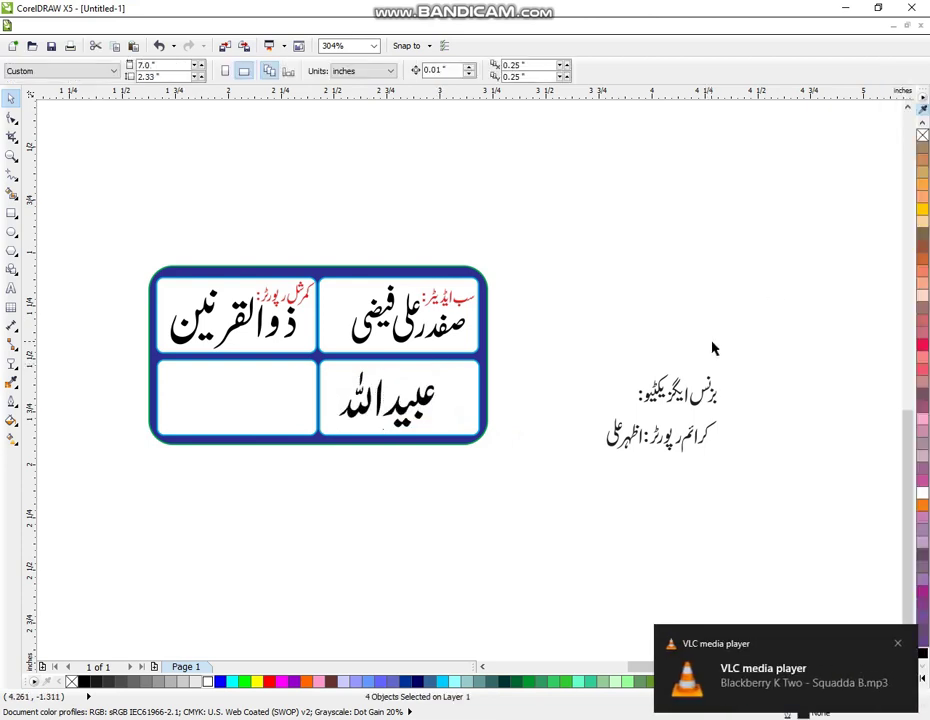
left_click(291, 328)
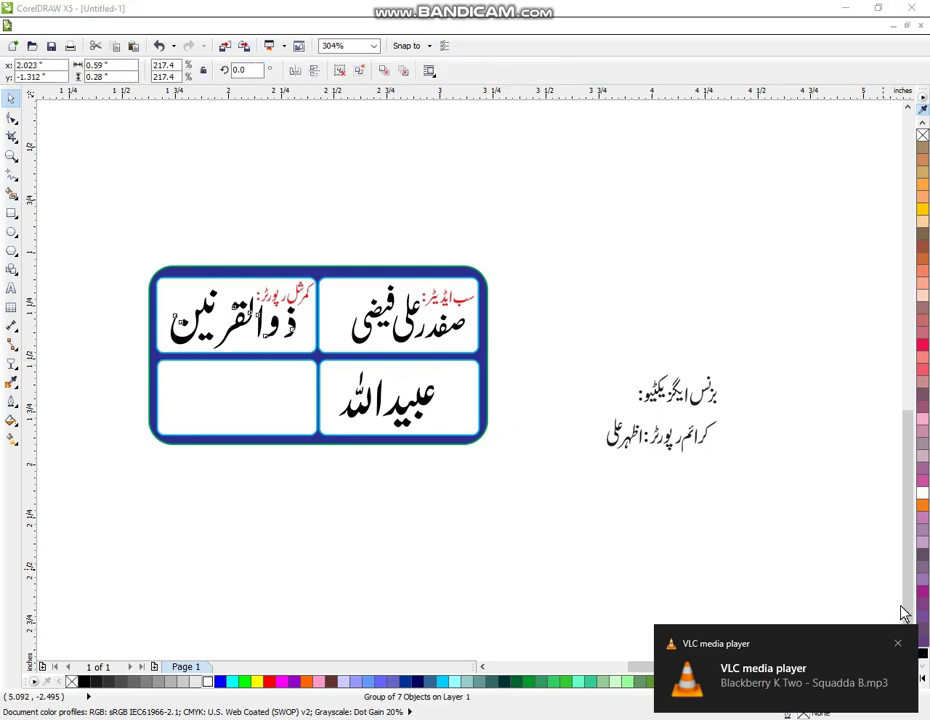
left_click(756, 430)
left_click_drag(743, 352, 447, 373)
key("ctrl+g")
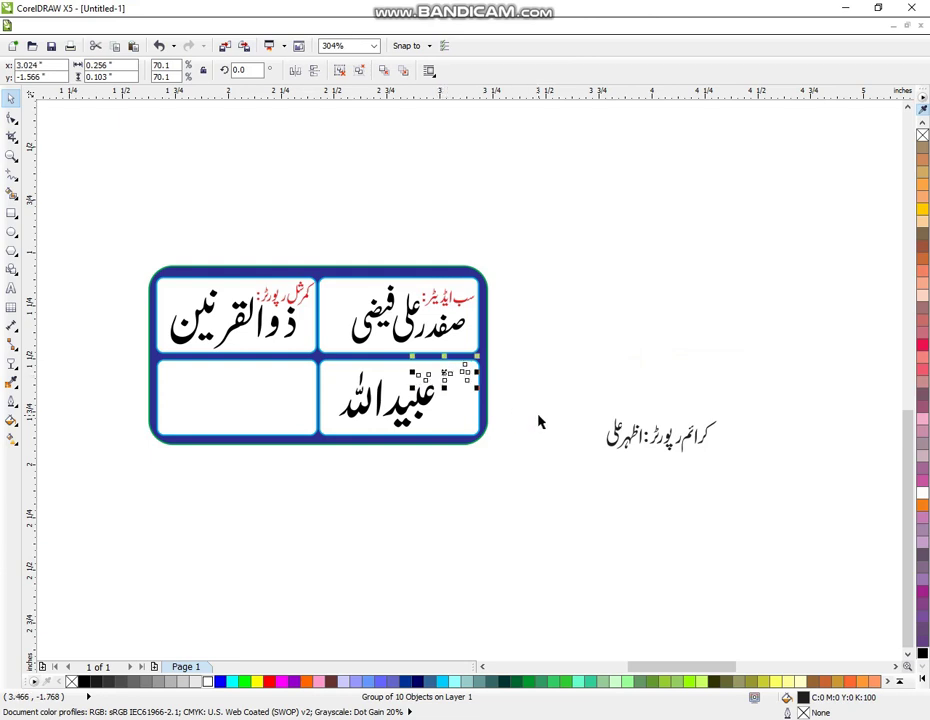
left_click(922, 678)
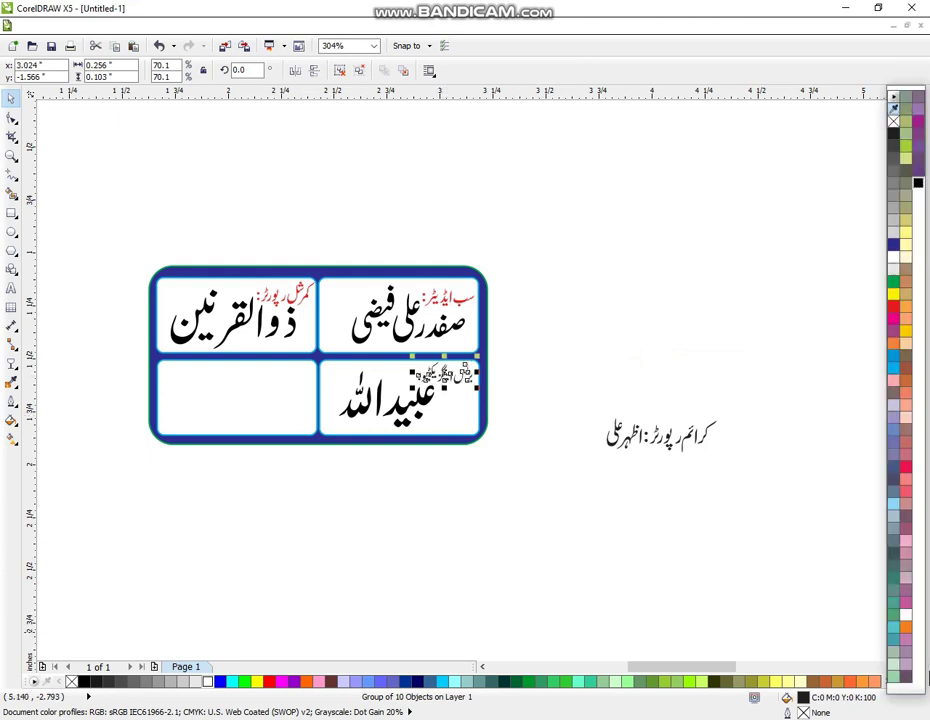
left_click(764, 390)
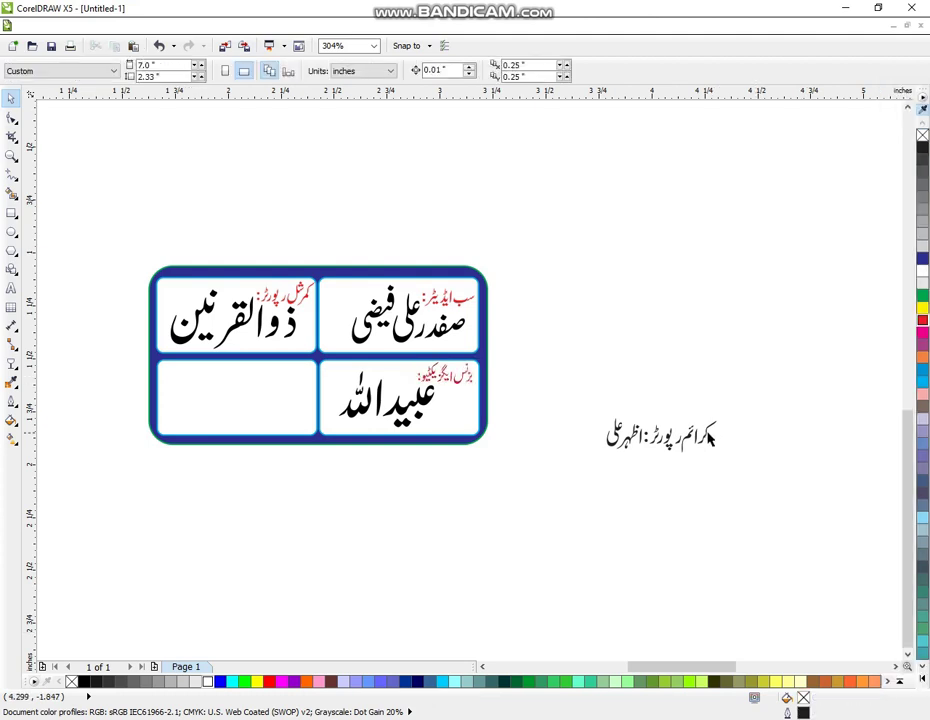
Step: Separate the crime reporter's name, enlarge it, fill it black and move it into the lower-left cell
left_click(670, 443)
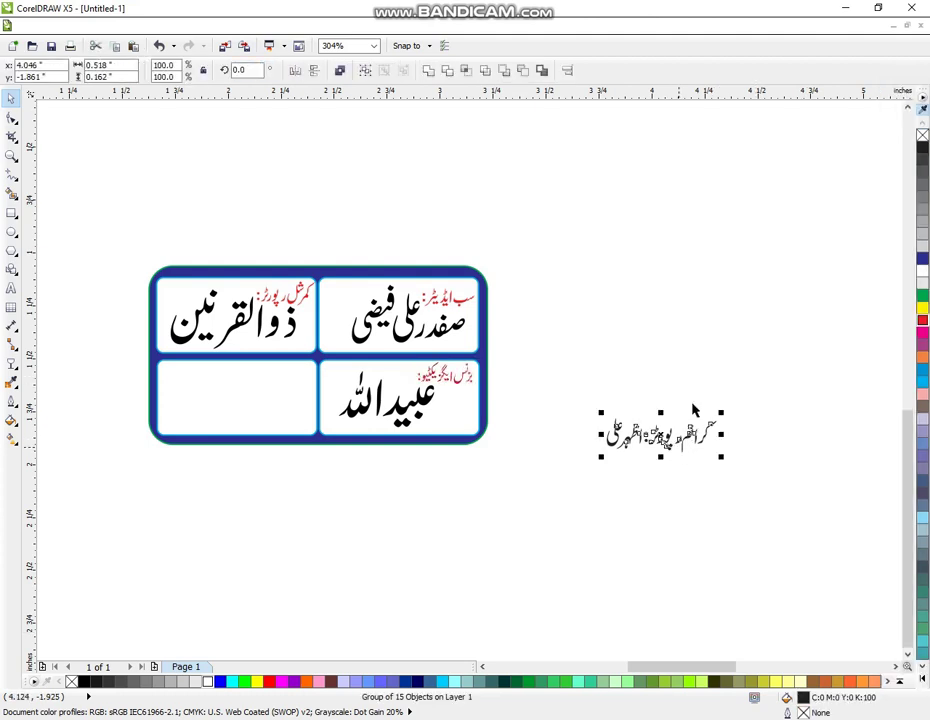
left_click_drag(798, 395, 714, 422)
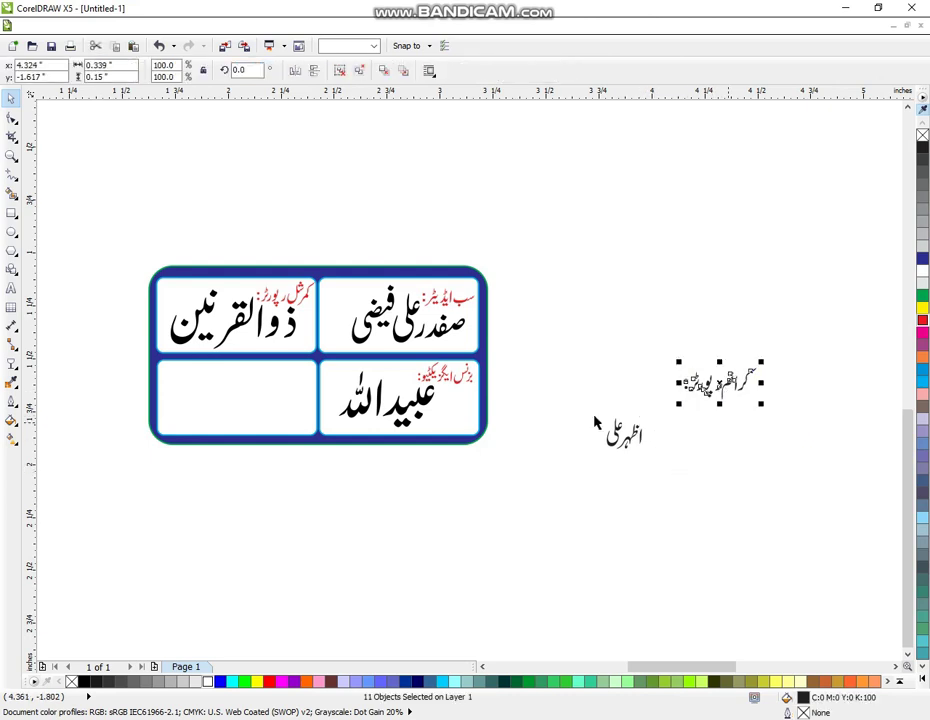
left_click_drag(571, 390, 660, 482)
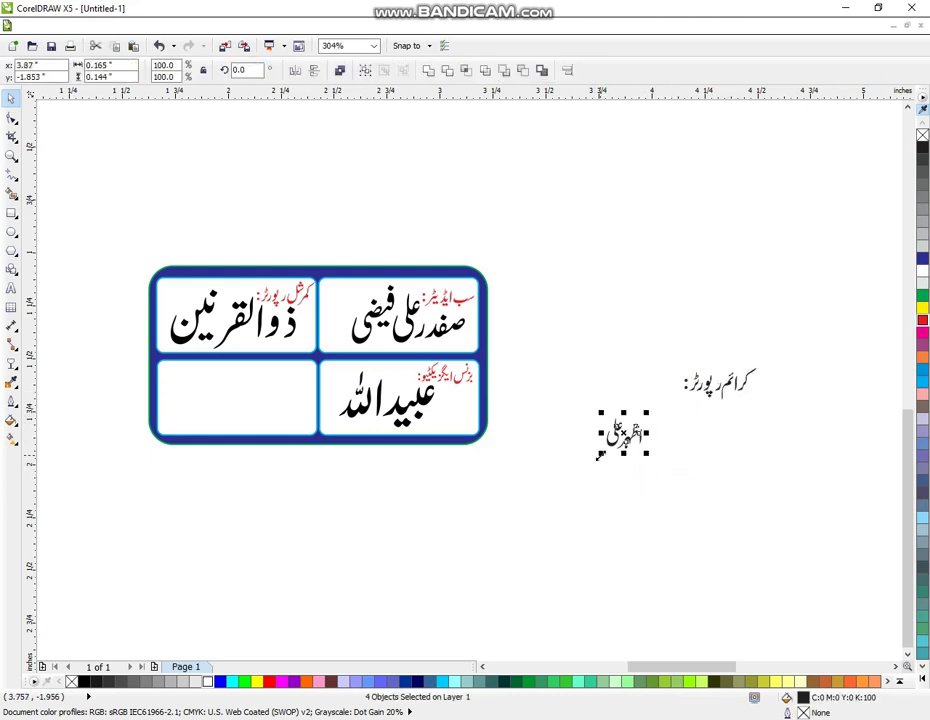
left_click_drag(598, 456, 571, 500)
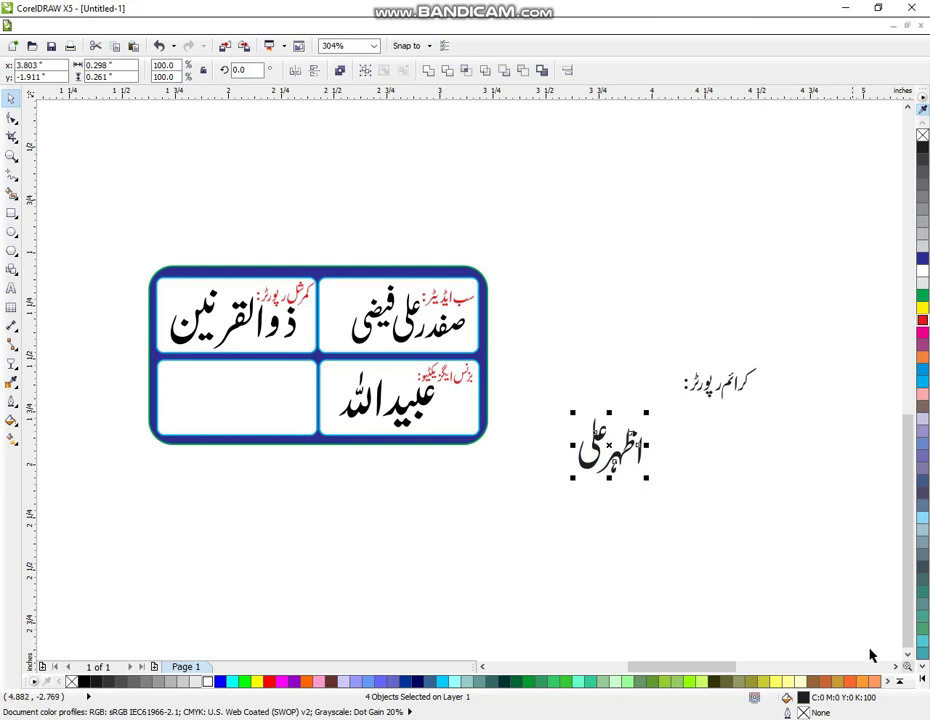
left_click(921, 681)
left_click(917, 186)
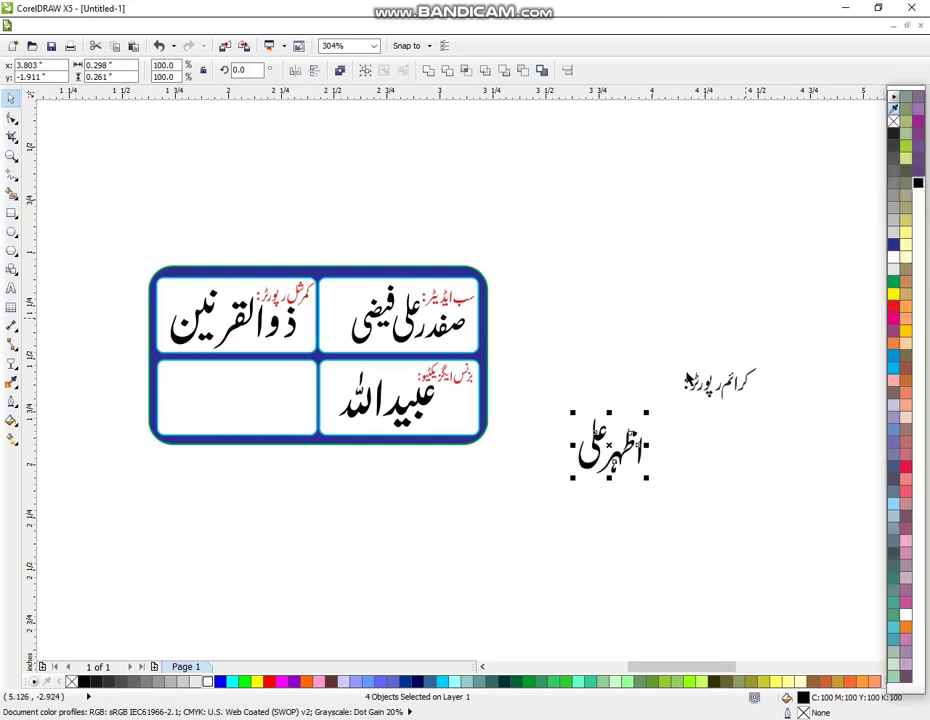
left_click_drag(609, 449, 252, 360)
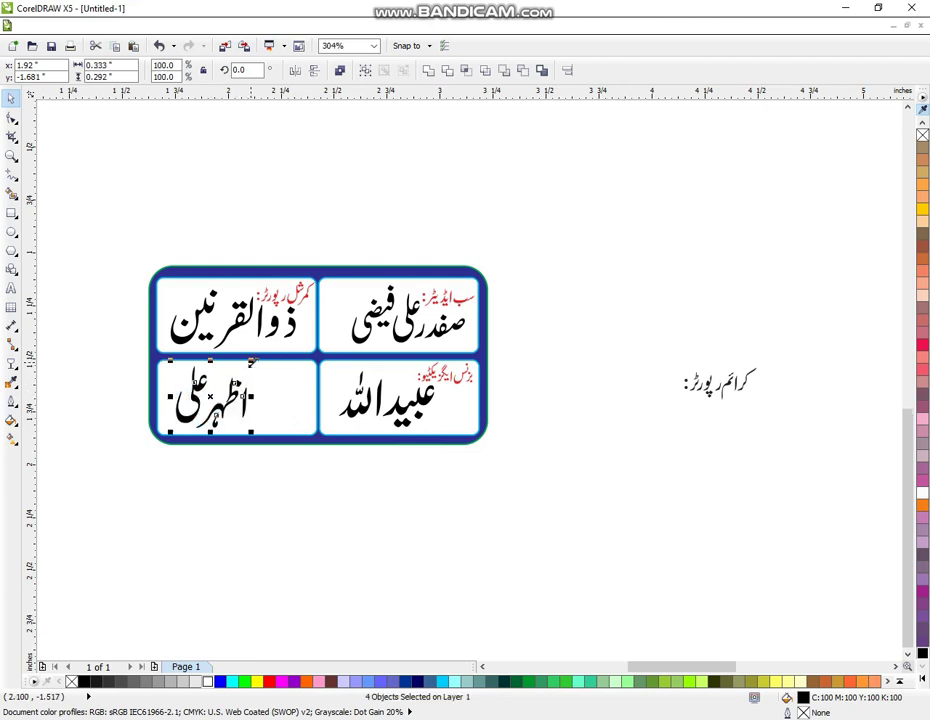
Step: Colour the Crime Reporter title red and place it beside the name
left_click_drag(810, 344, 637, 502)
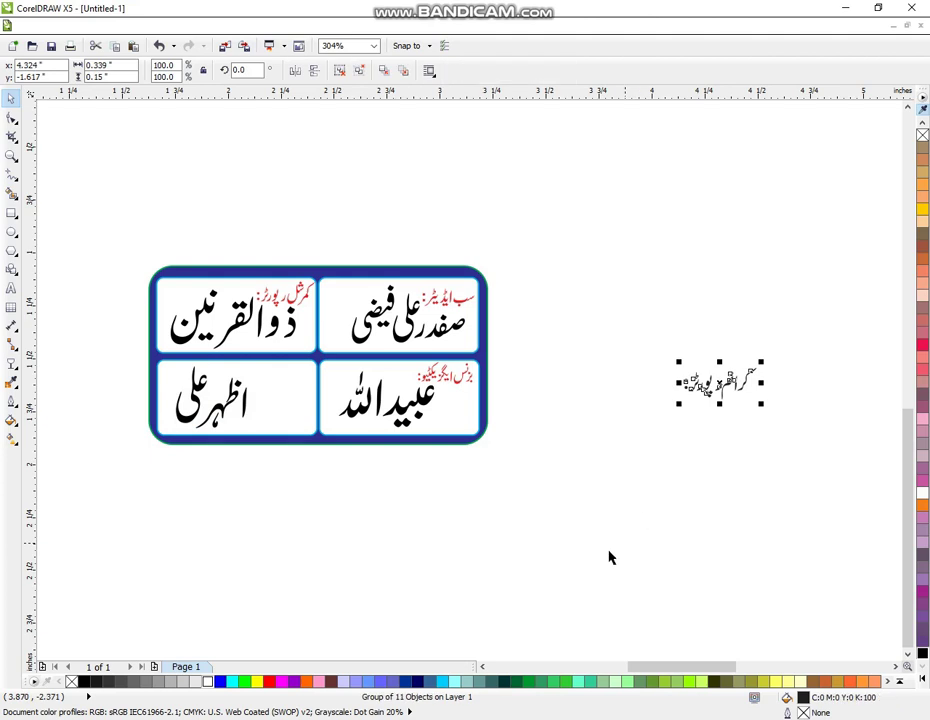
left_click(923, 679)
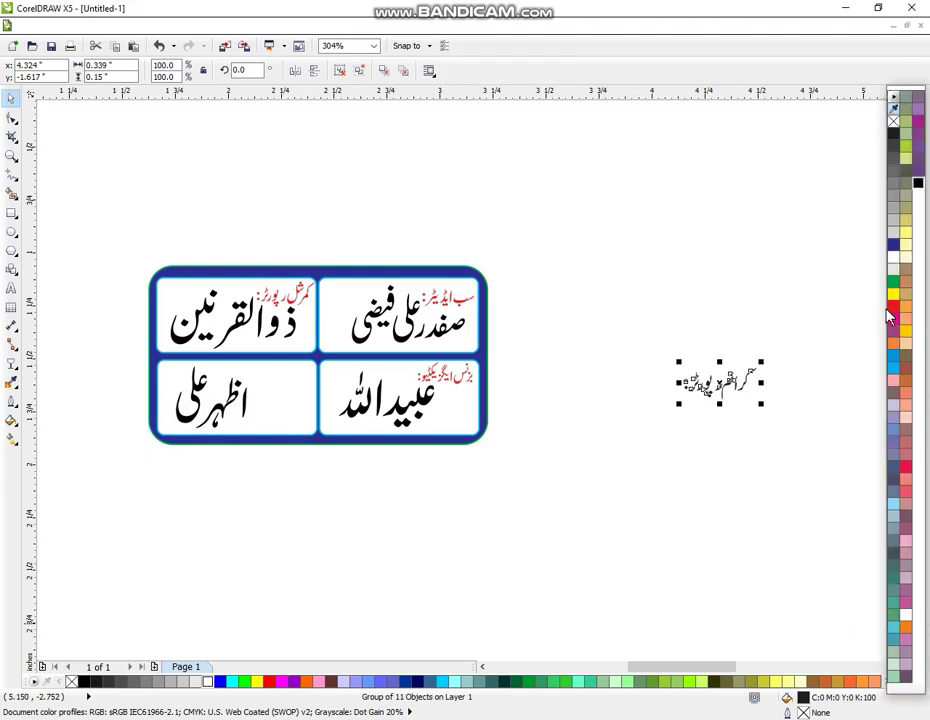
left_click(892, 305)
left_click_drag(735, 326, 668, 432)
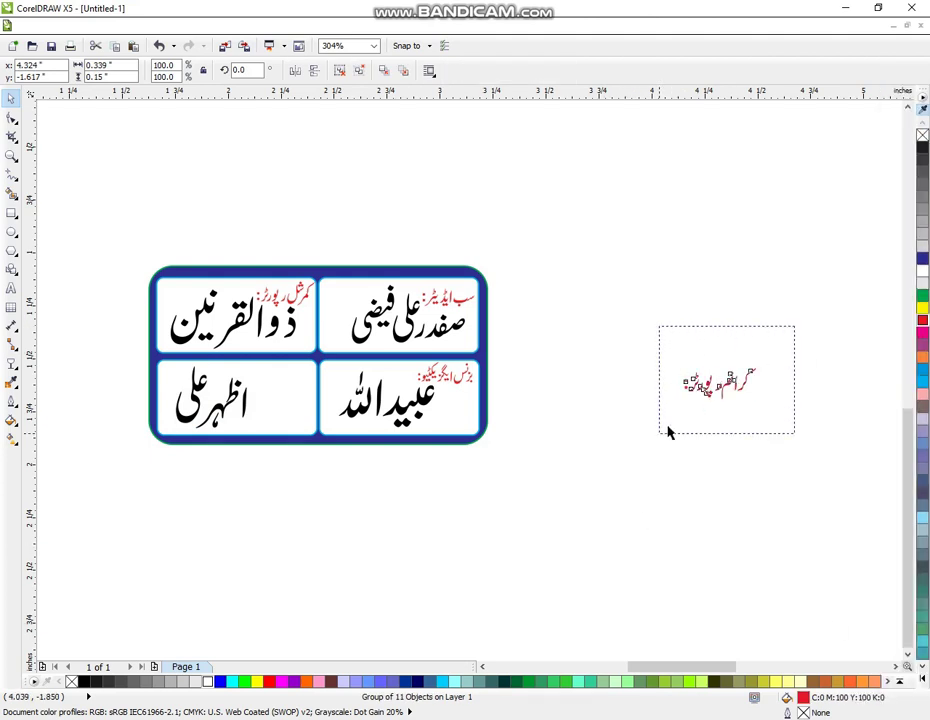
left_click_drag(720, 382, 319, 383)
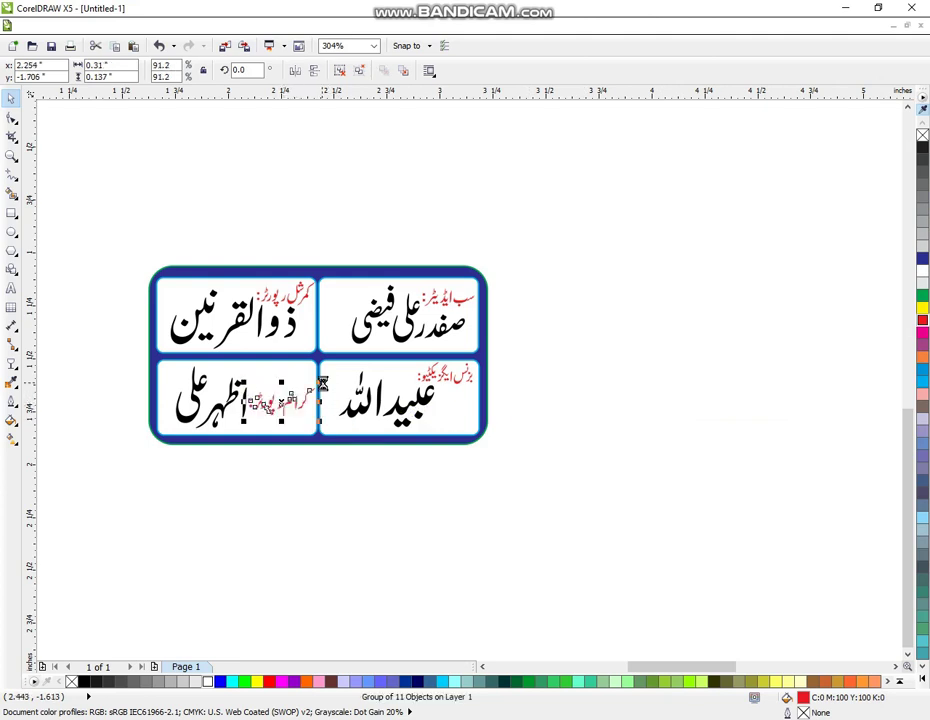
left_click(388, 548)
left_click_drag(99, 229, 531, 484)
left_click(116, 400)
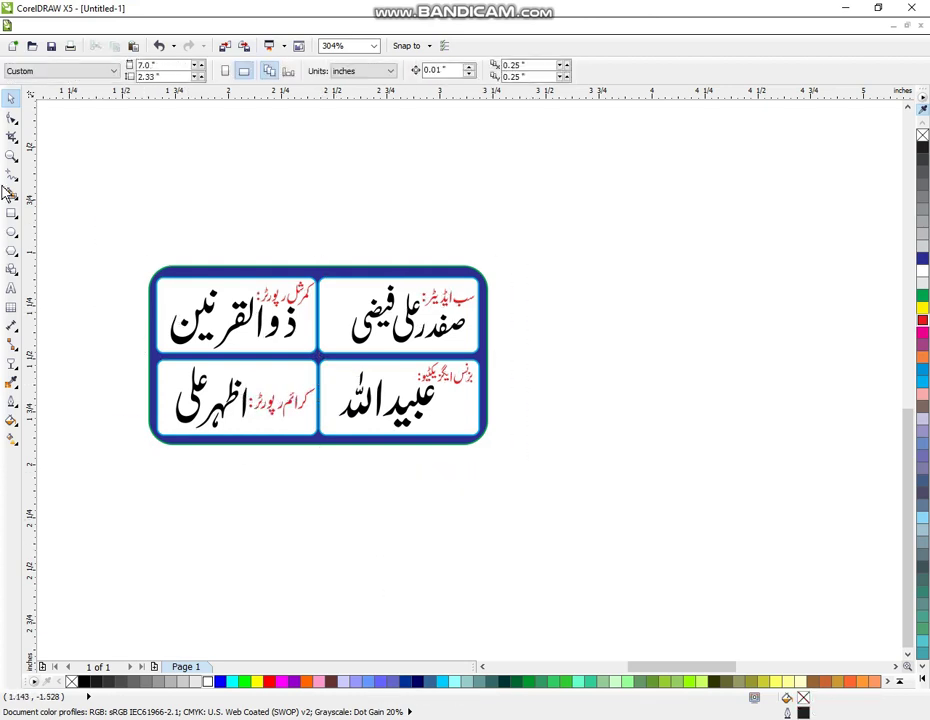
Step: Align the staff box's centres horizontally and vertically with the white panel
left_click(12, 155)
scroll(129, 230, "down", 3)
scroll(222, 330, "up", 1)
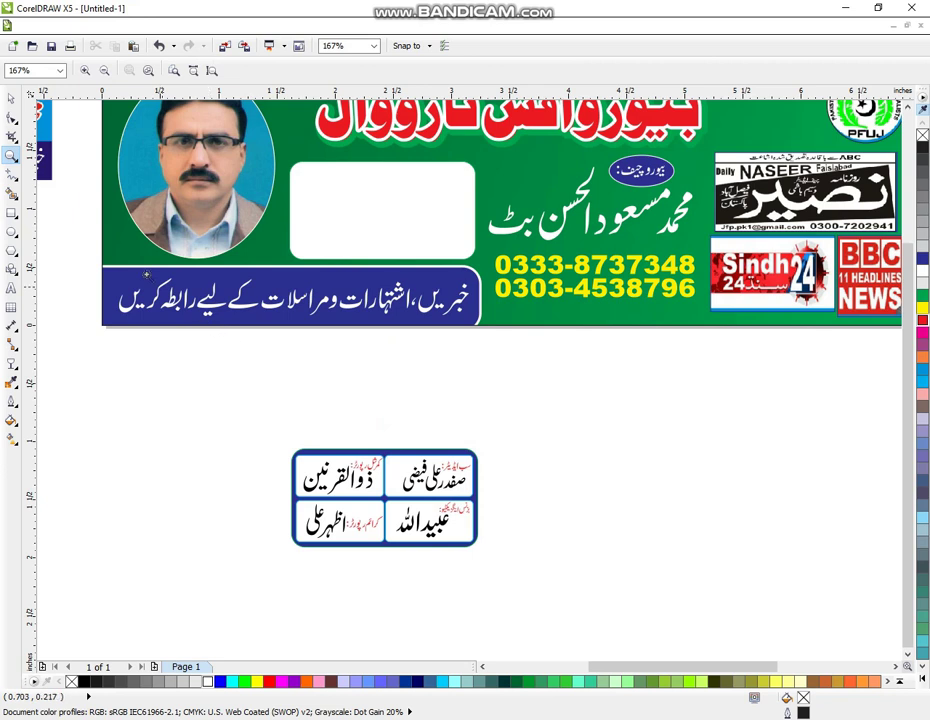
left_click(9, 101)
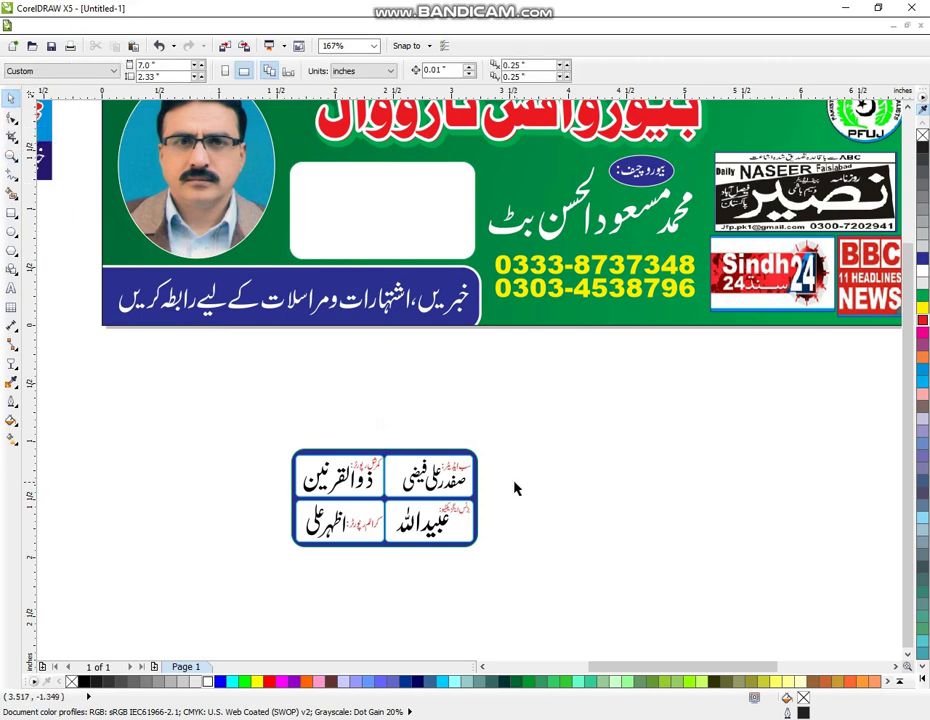
left_click(455, 500)
left_click(403, 222, "shift")
key("c")
key("e")
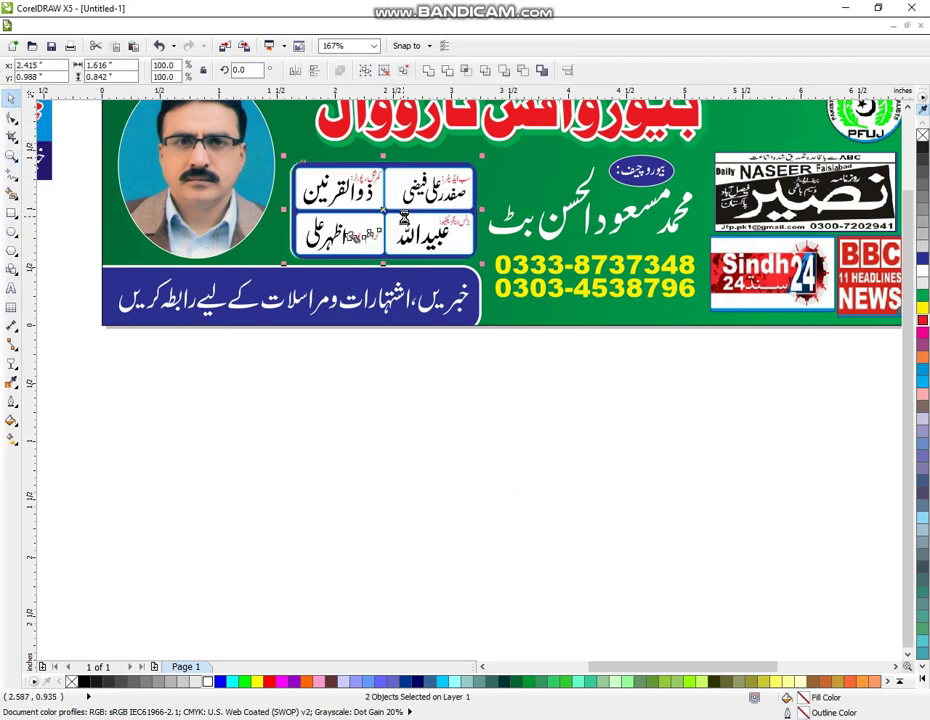
key("Escape")
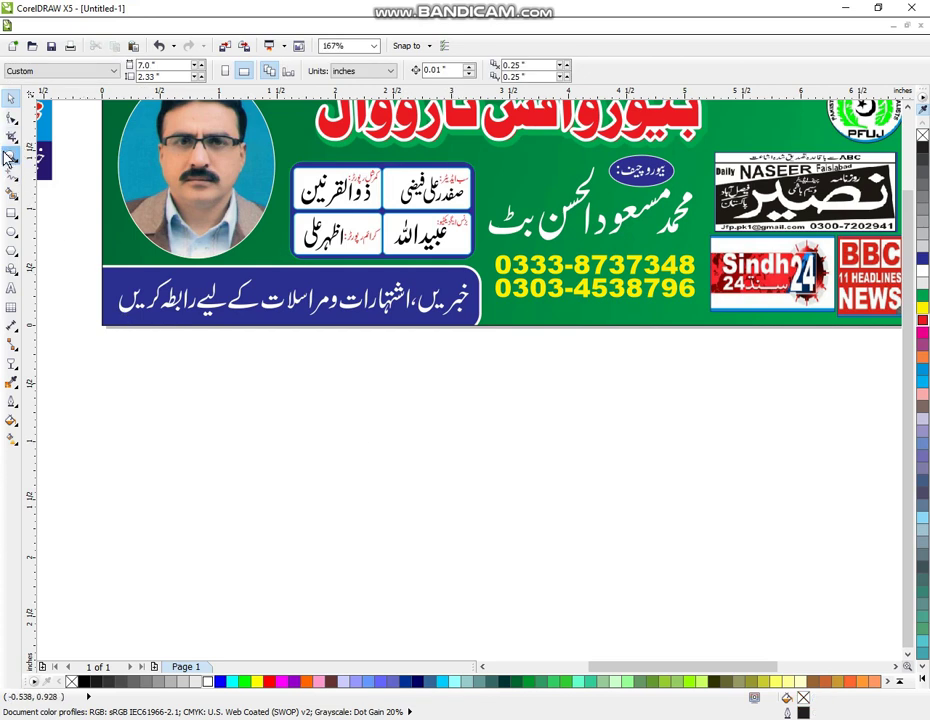
Step: Zoom in to frame the whole finished banner
left_click(10, 155)
right_click(300, 270)
left_click_drag(322, 245, 886, 530)
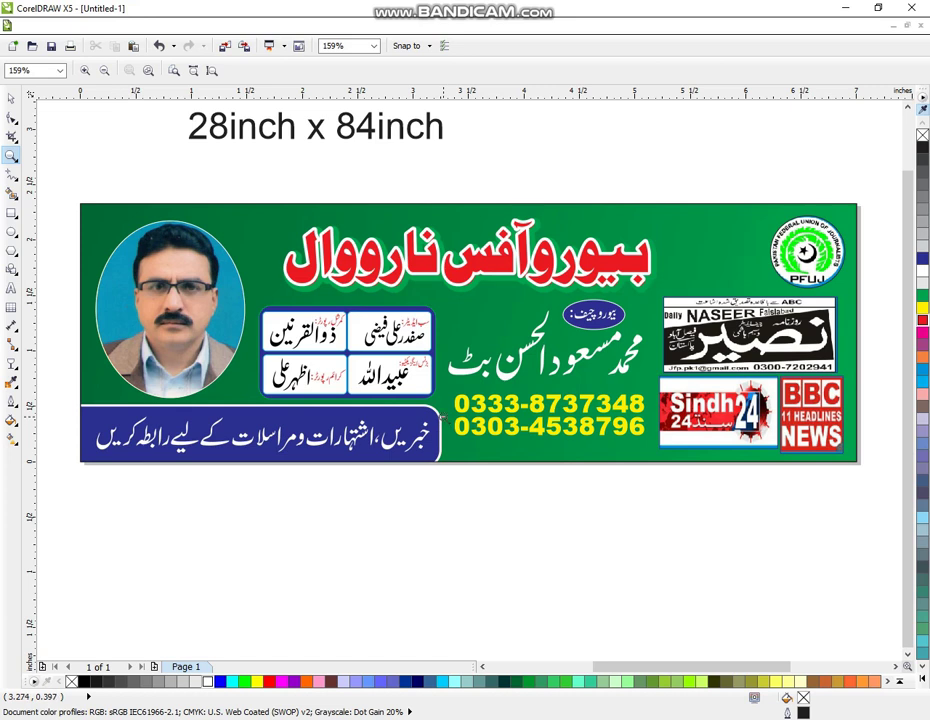
right_click(442, 417)
left_click_drag(323, 248, 870, 526)
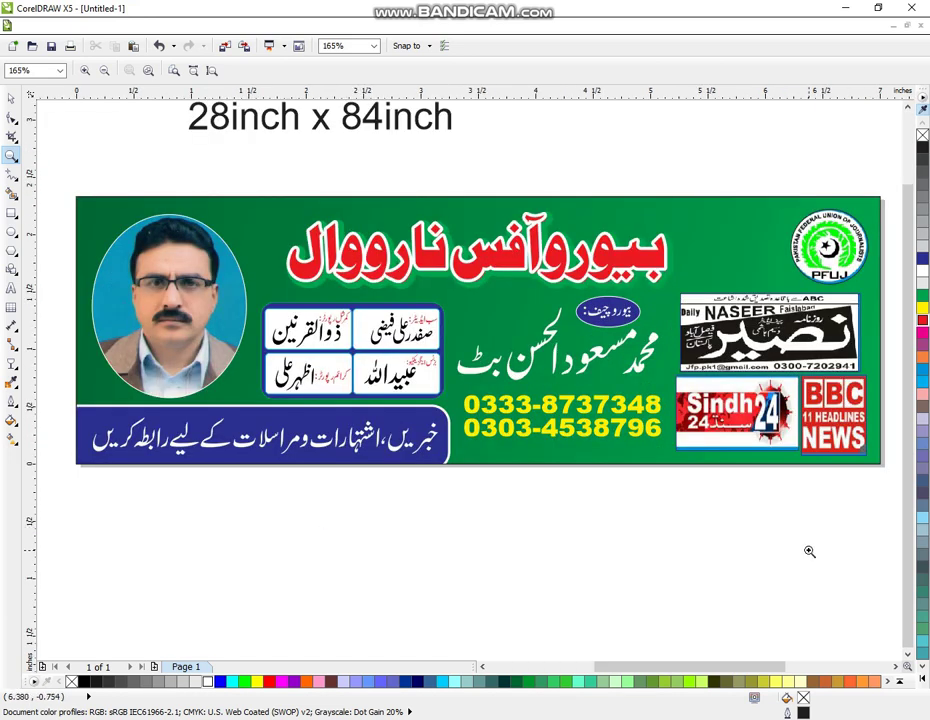